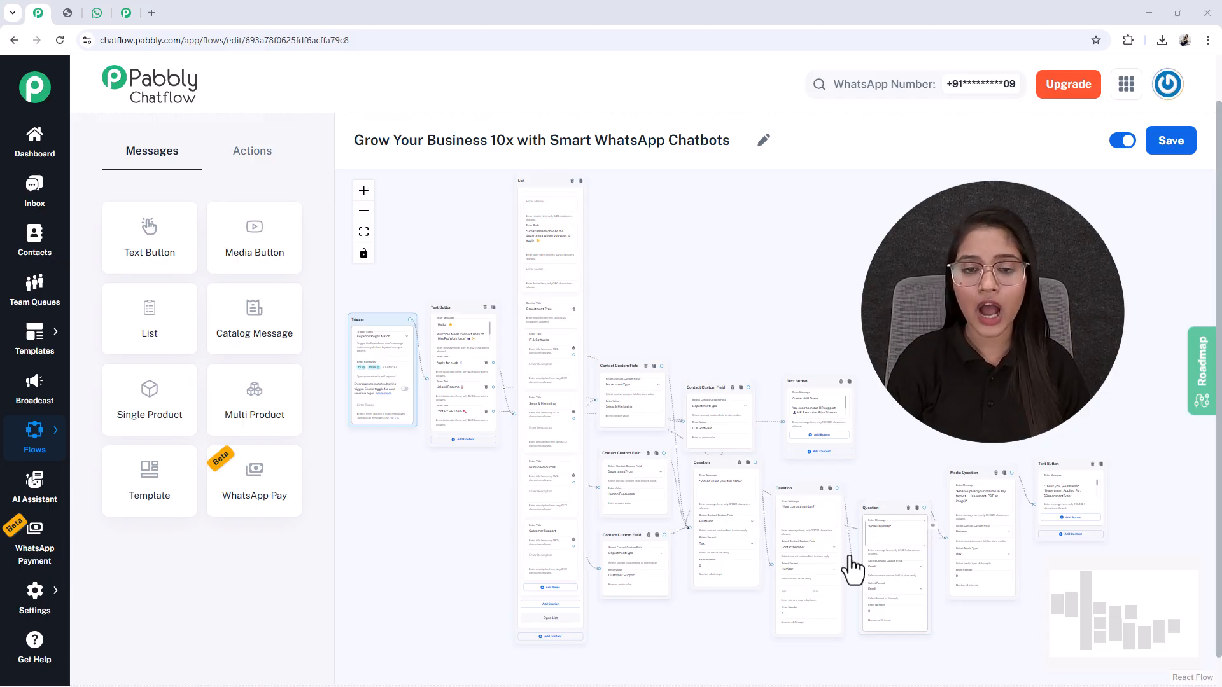
# Step: Switch to the WhatsApp Web chat with Any Business and send the message "Hi"
pyautogui.click(97, 13)
pyautogui.click(579, 653)
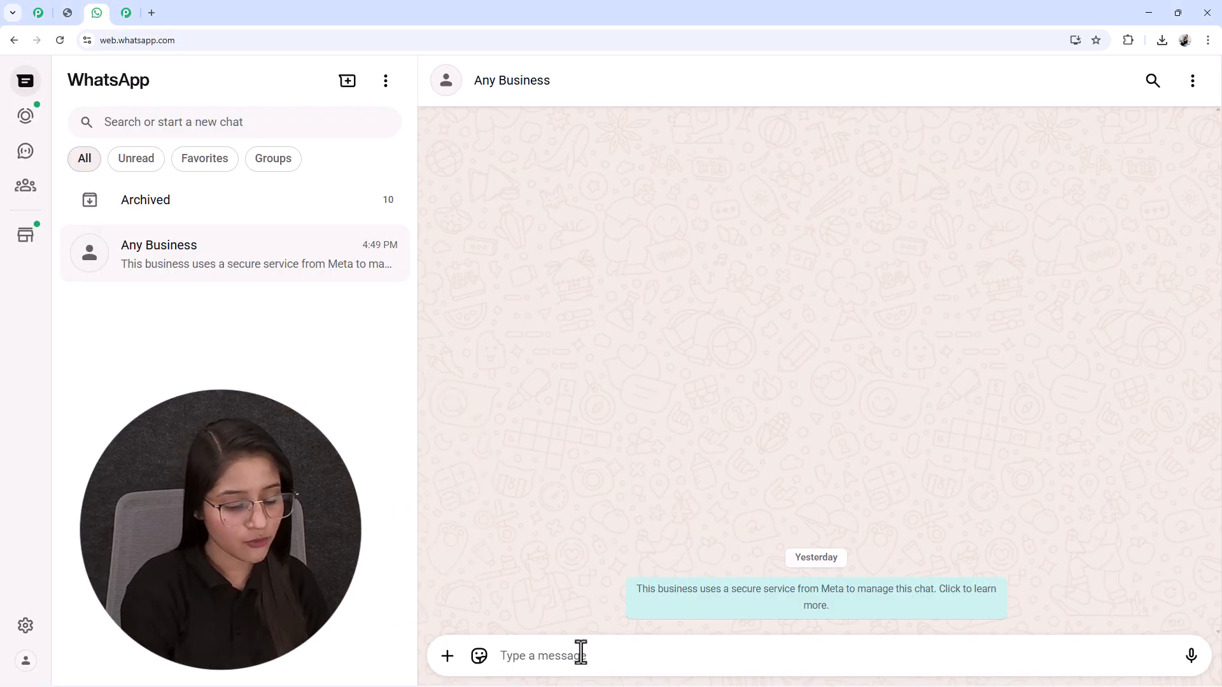
pyautogui.write('Hi')
pyautogui.press('Return')
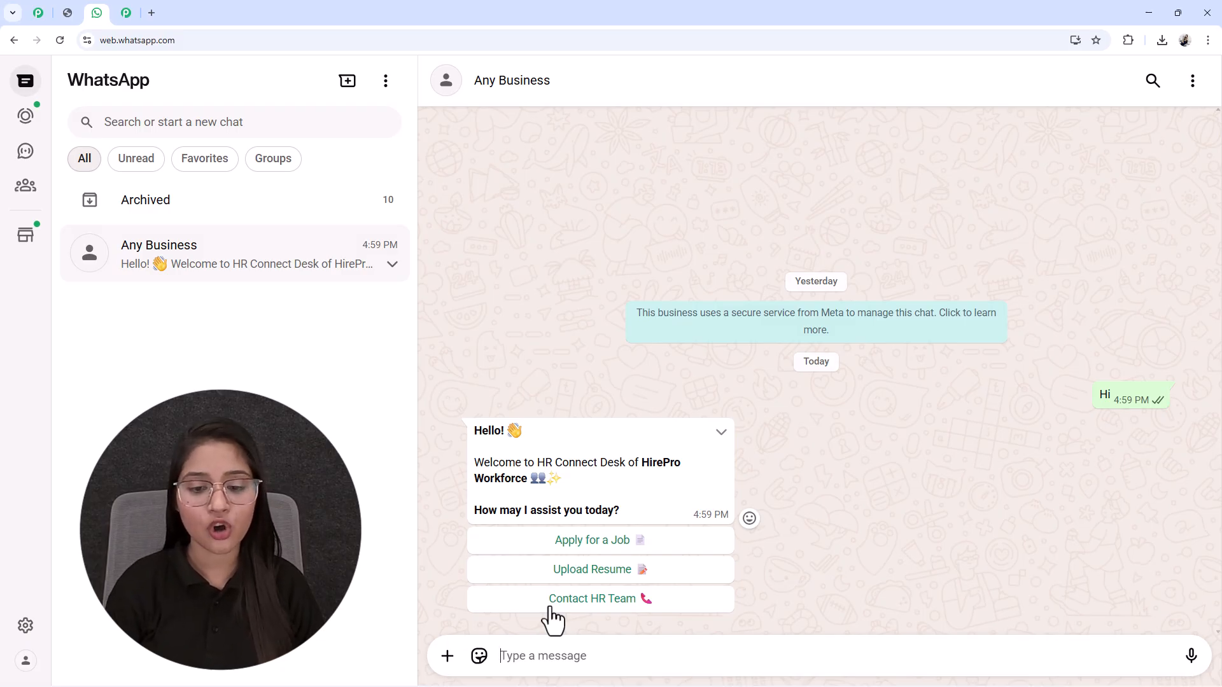
# Step: Choose Apply for a Job in the chatbot's greeting and send IT & Software as the department
pyautogui.click(586, 542)
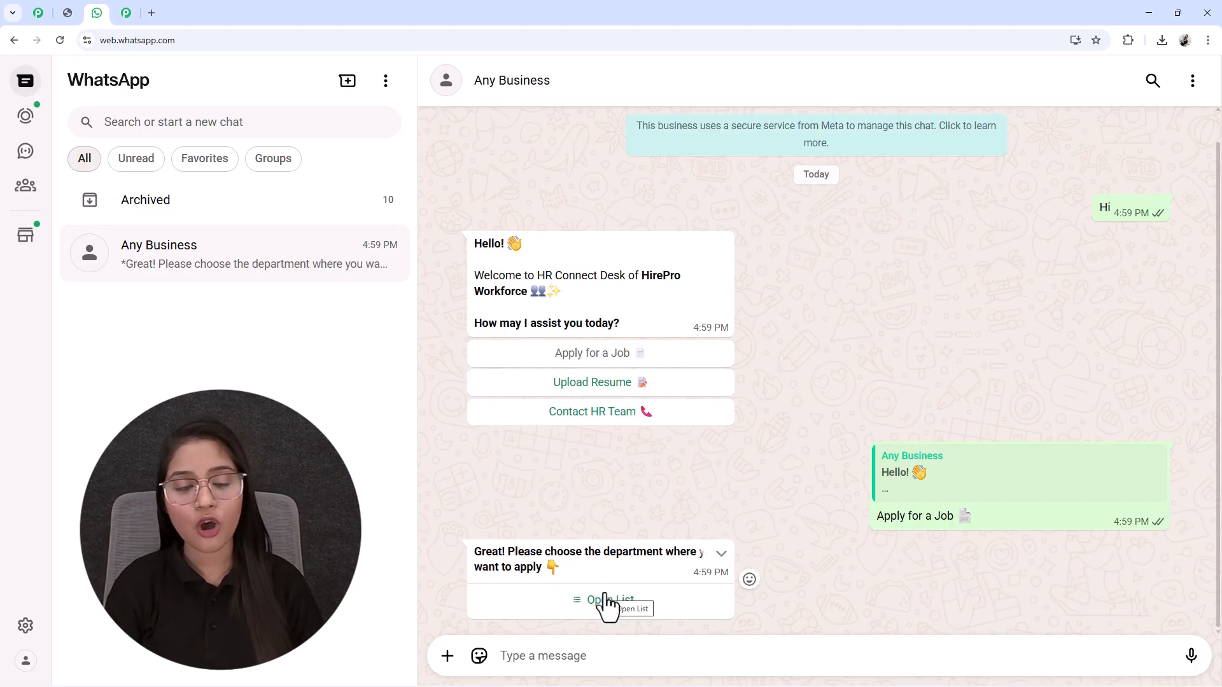
pyautogui.click(605, 601)
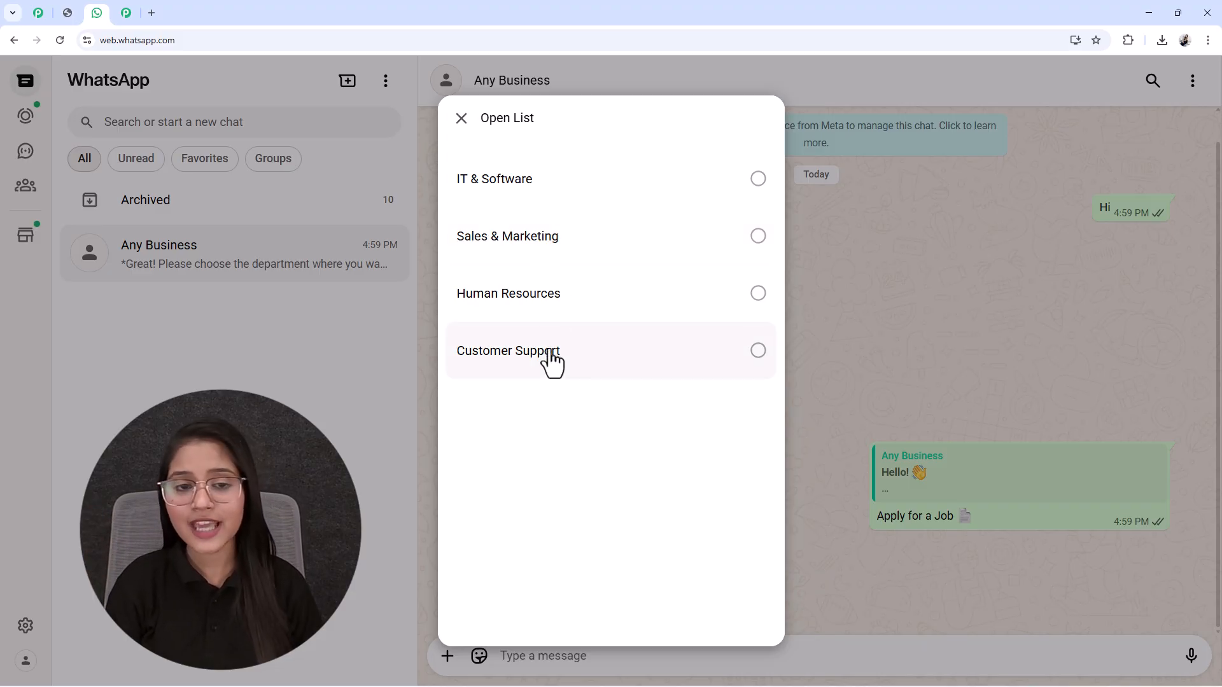
pyautogui.click(460, 180)
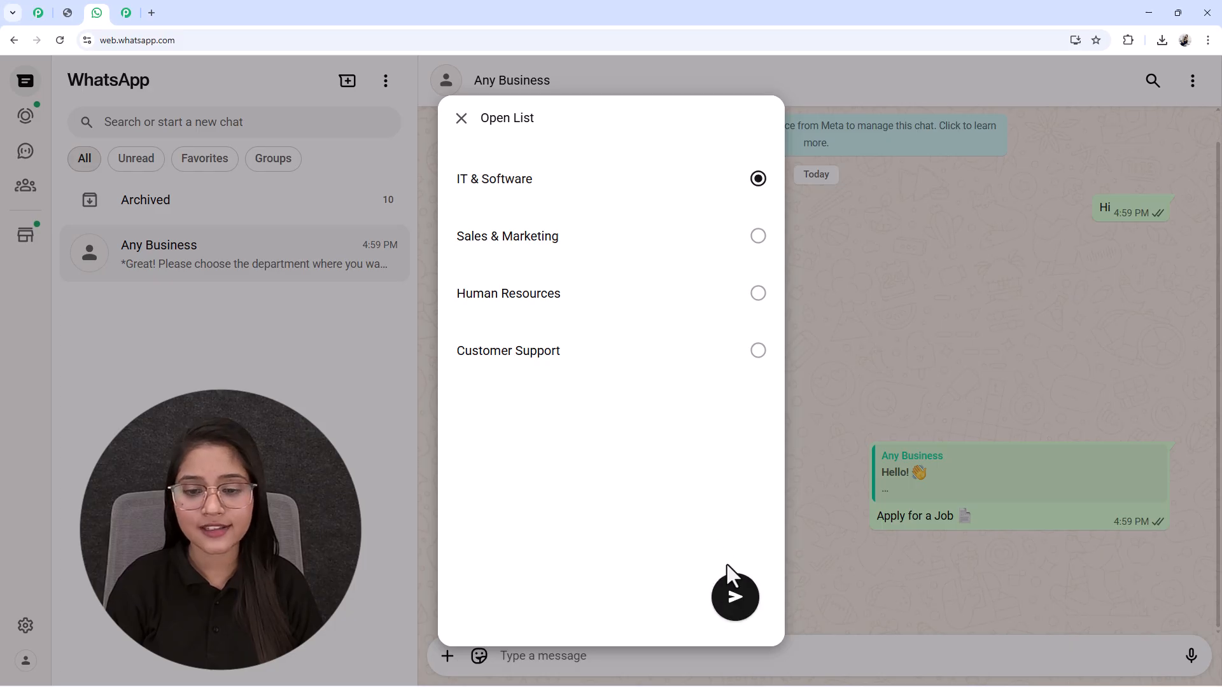
pyautogui.click(733, 610)
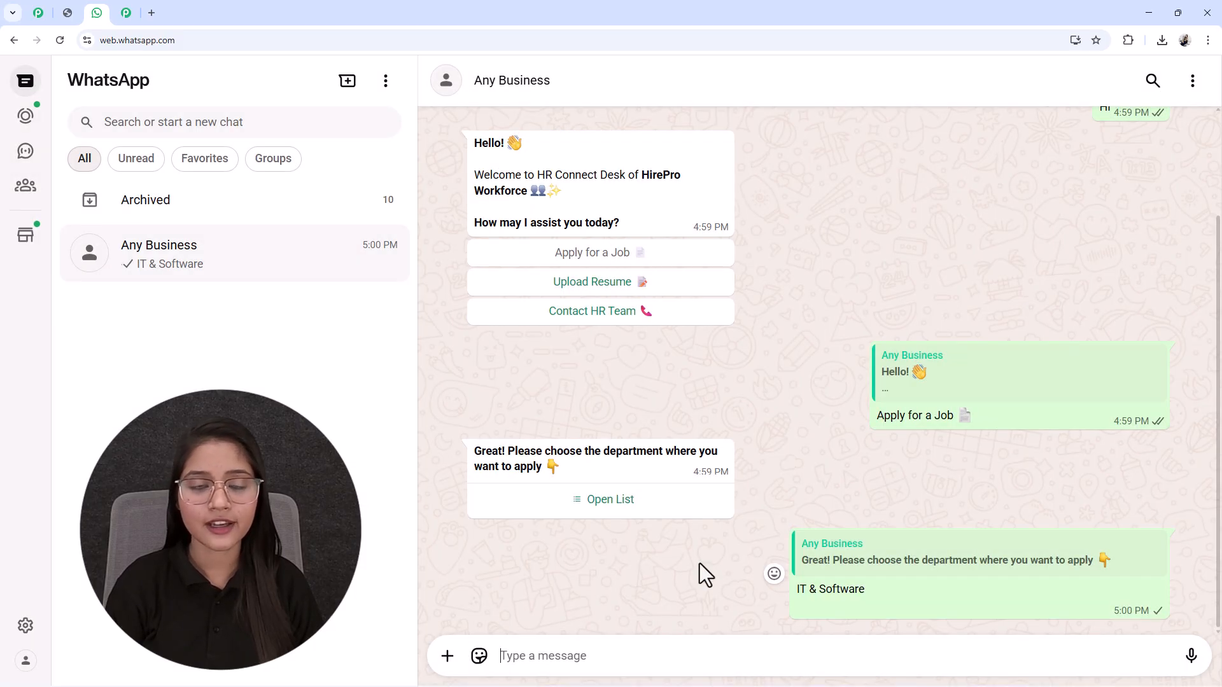
# Step: Reply to the chatbot's name question with the applicant's full name
pyautogui.click(545, 655)
pyautogui.write('T')
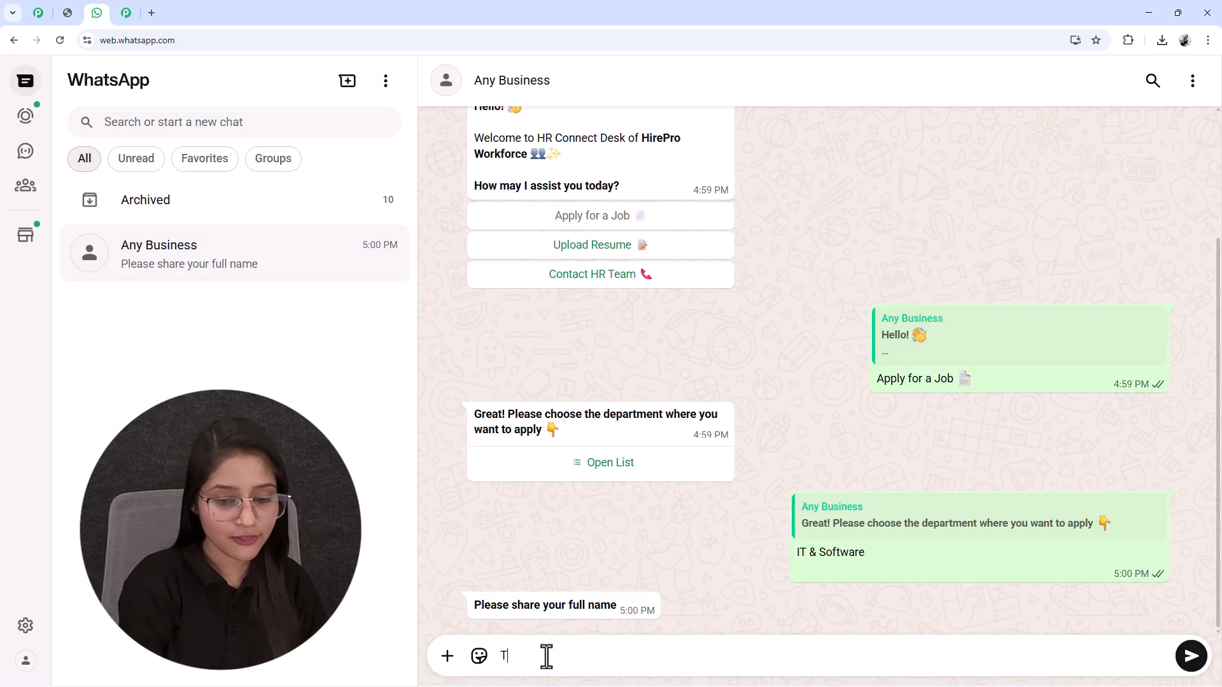
pyautogui.write('est U')
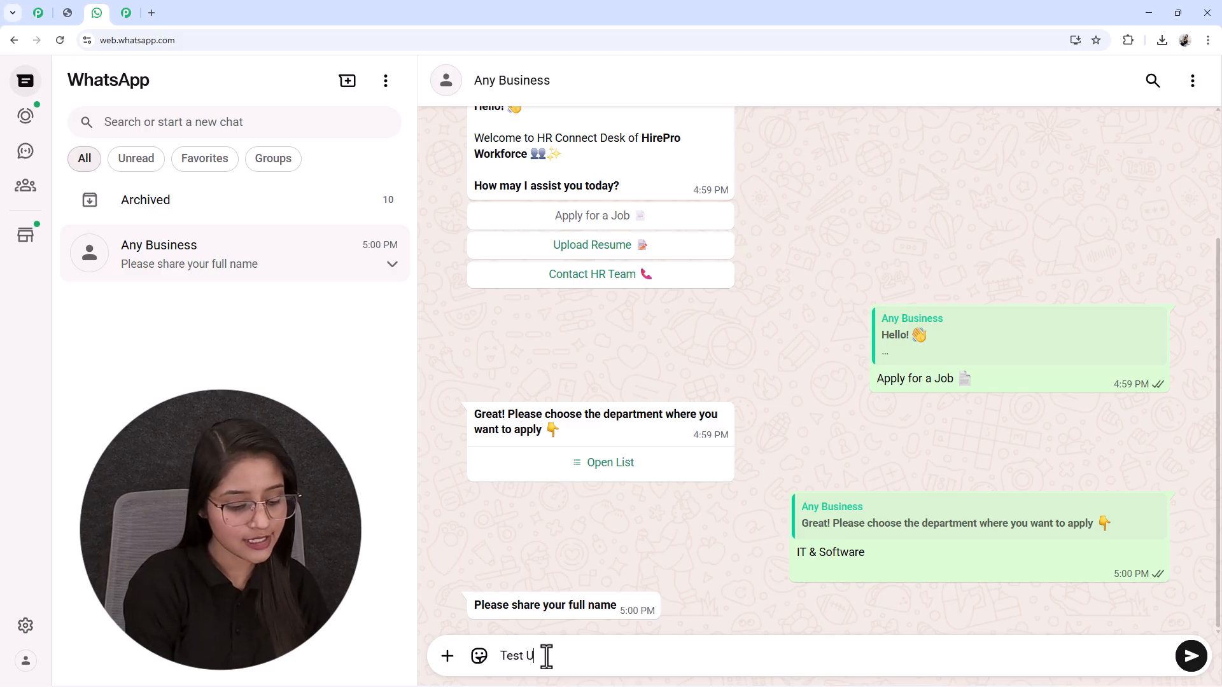
pyautogui.write('ser')
pyautogui.press('Return')
# Step: Answer with the applicant's contact number and e-mail address, and send dummy_resume.pdf as the resume
pyautogui.write('98988998')
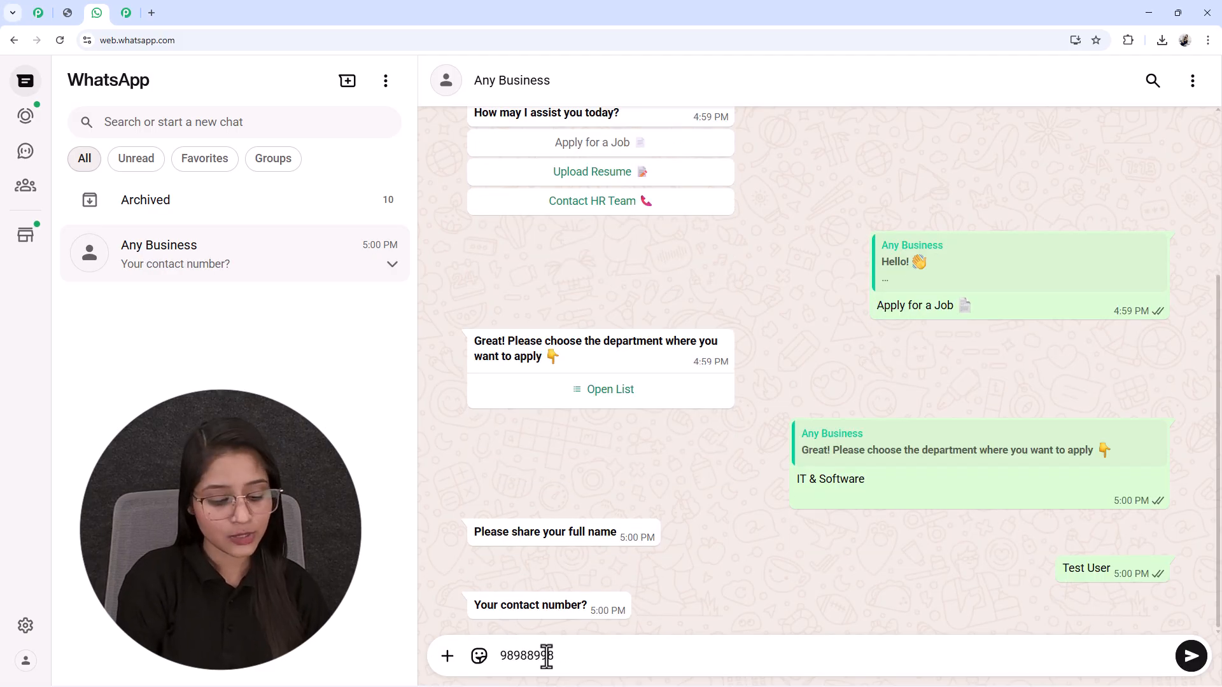
pyautogui.write('98')
pyautogui.press('Return')
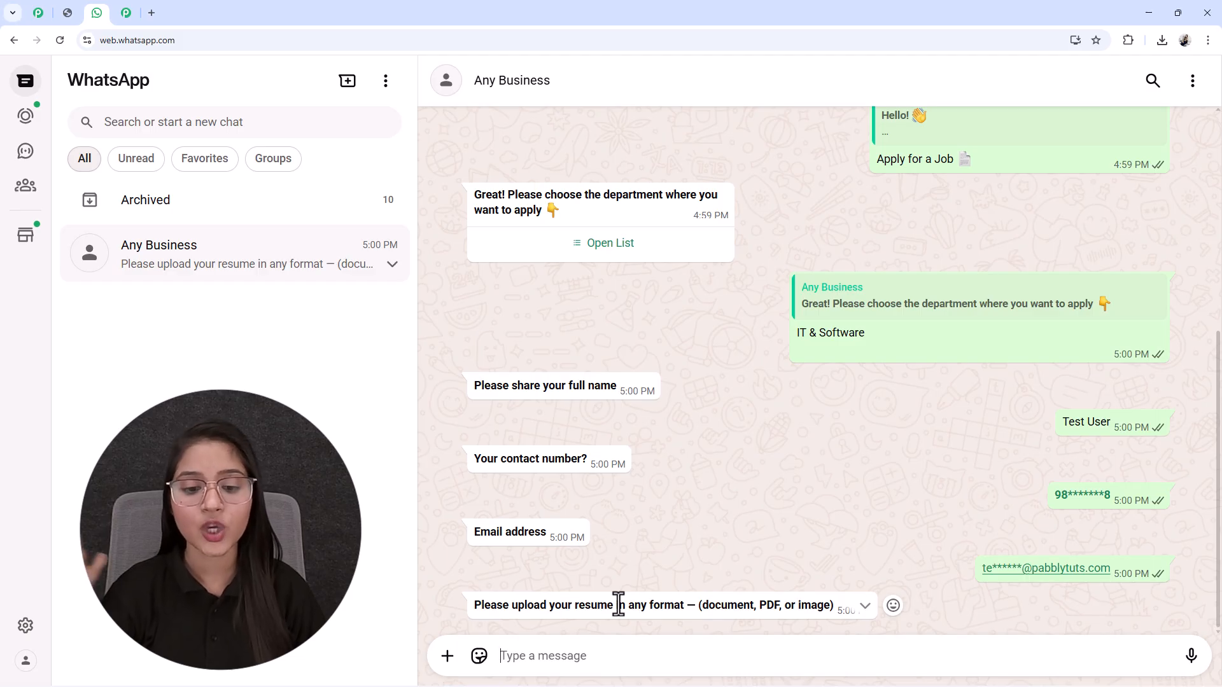
pyautogui.click(1178, 647)
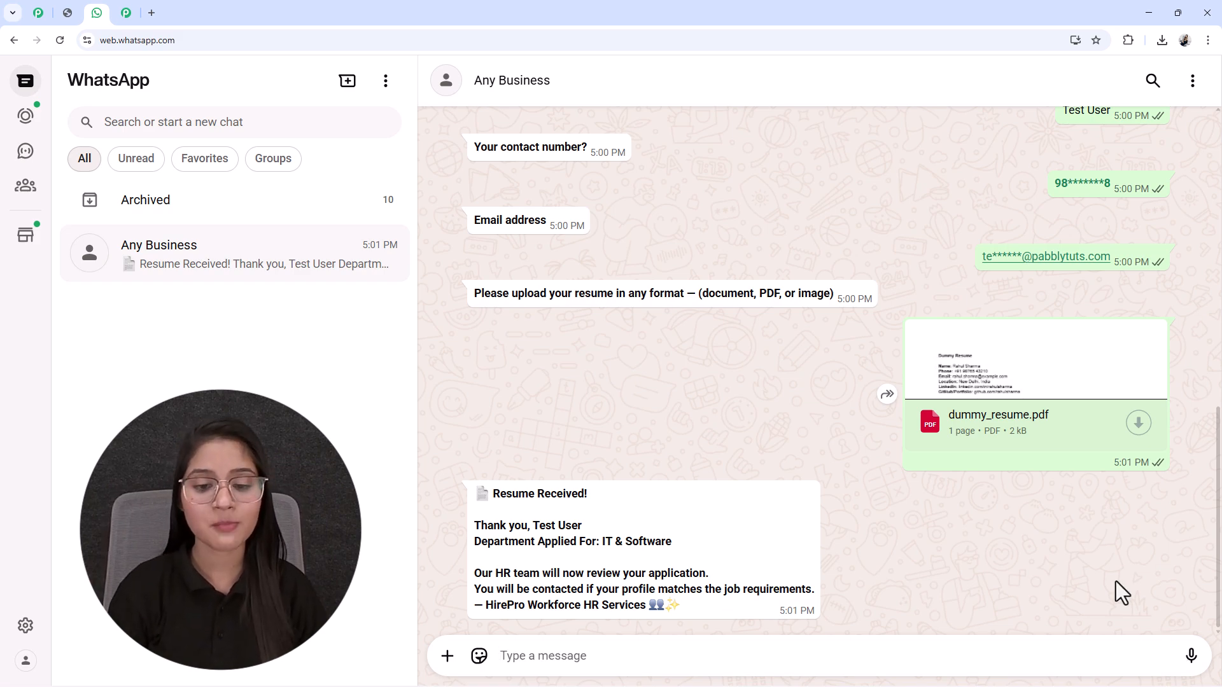
# Step: Review the resume confirmation and the submitted answers in the chat, and view the promo code image open in the browser
pyautogui.moveTo(528, 514); pyautogui.dragTo(589, 524)
pyautogui.click(588, 524)
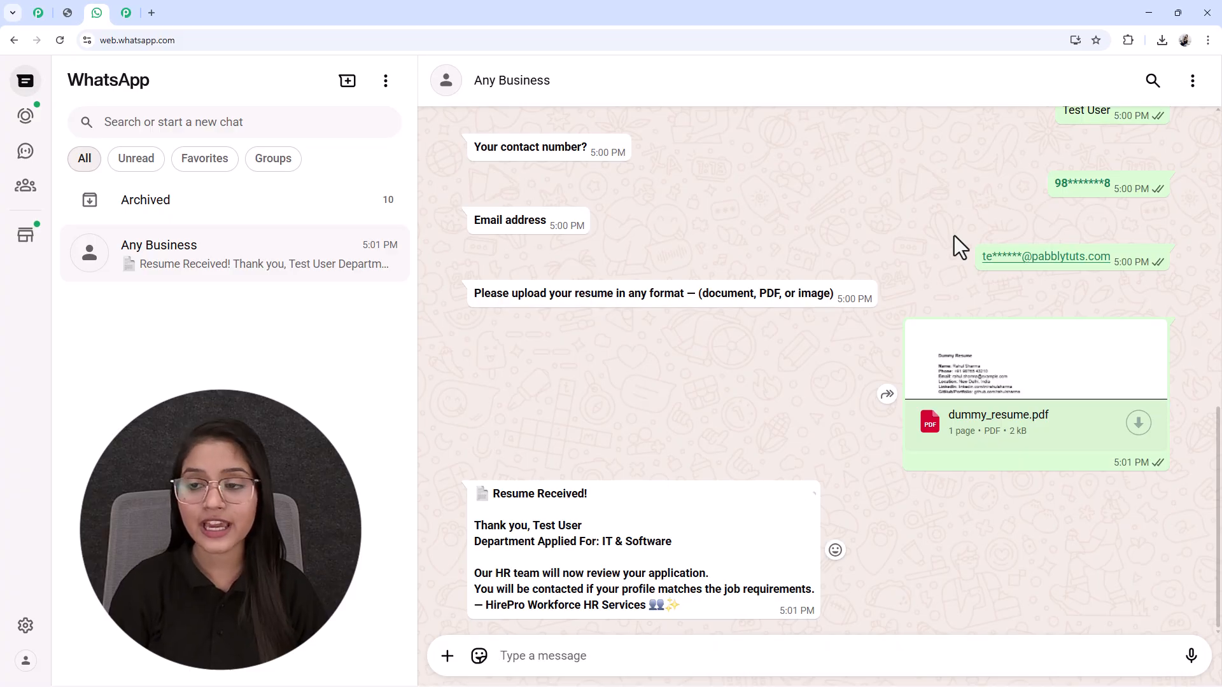
pyautogui.moveTo(1112, 110); pyautogui.dragTo(916, 289)
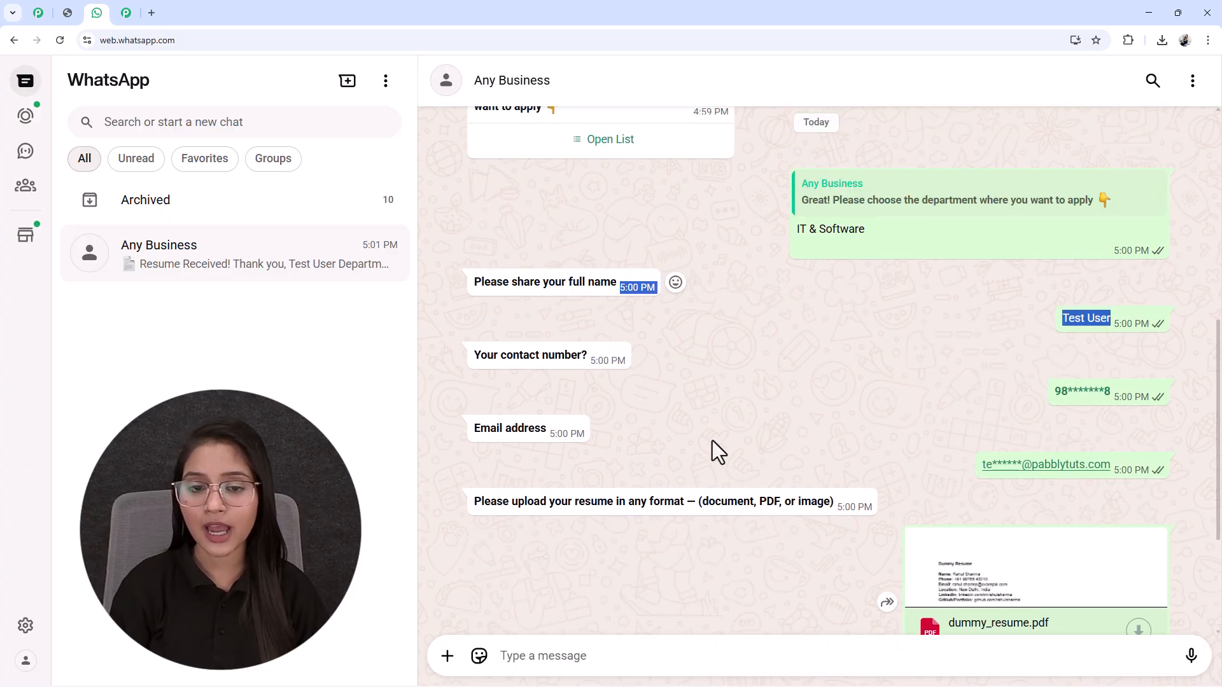
pyautogui.scroll(-3, 784, 413)
pyautogui.click(736, 539)
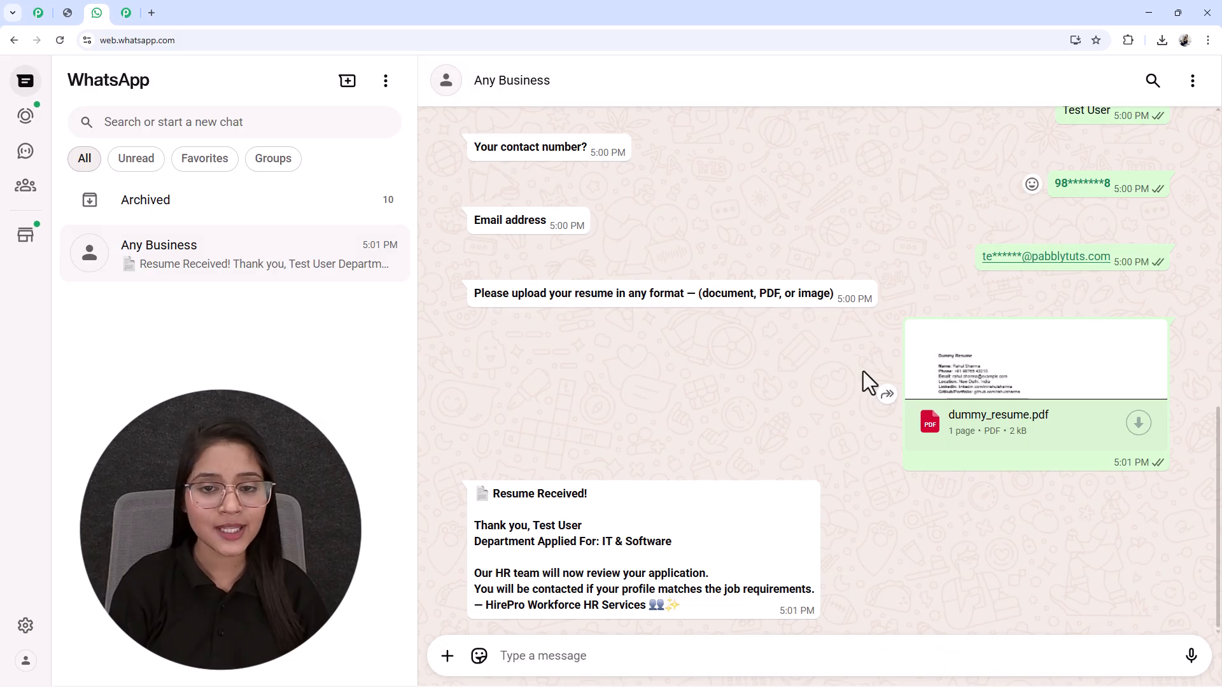
pyautogui.click(66, 14)
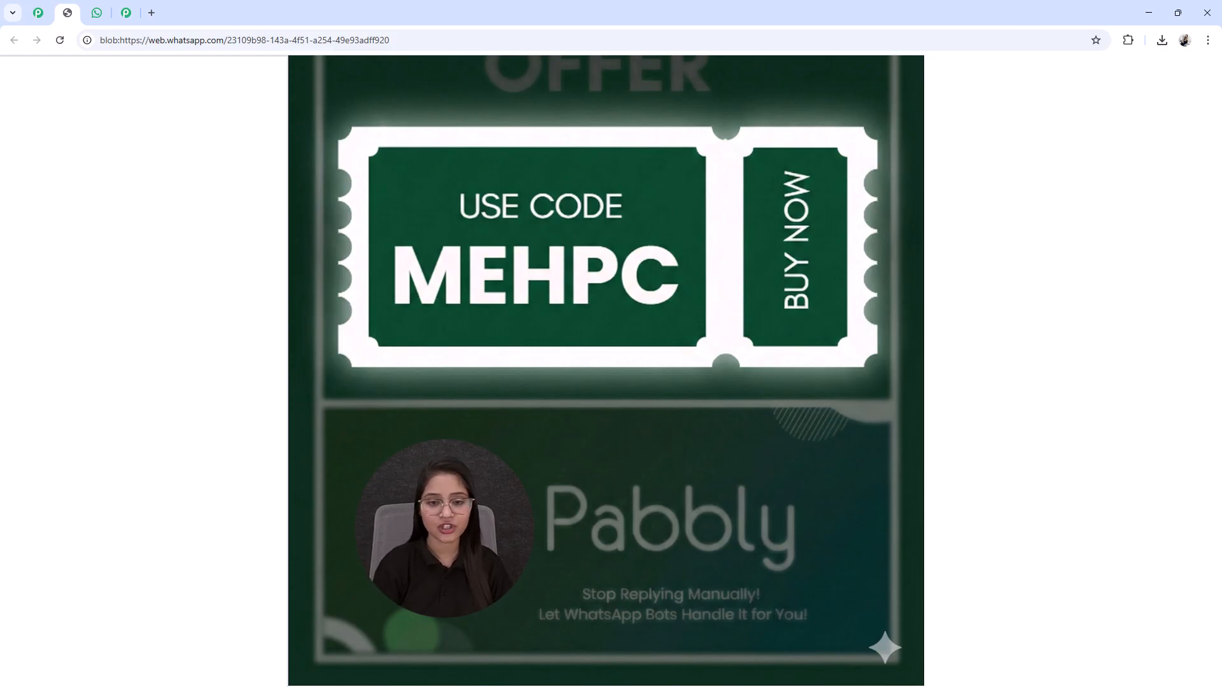
pyautogui.click(98, 12)
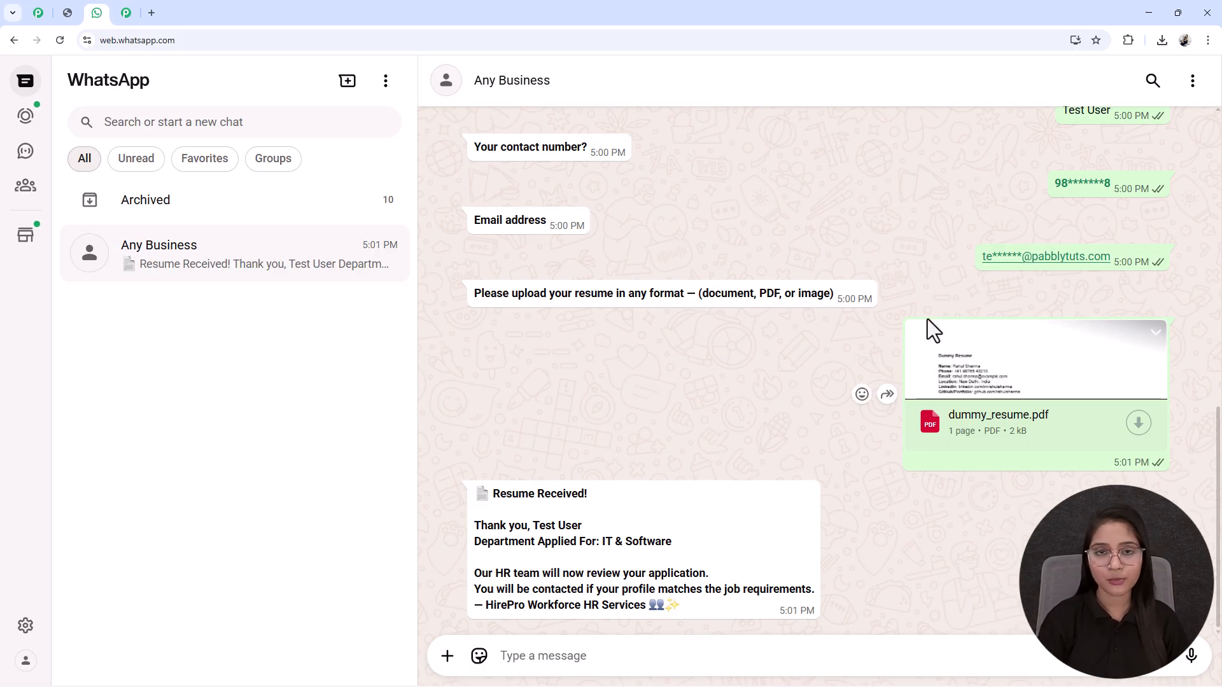
# Step: Open the Pabbly Chatflow website, pabbly.com/chatflow, in a new browser tab
pyautogui.click(151, 13)
pyautogui.click(155, 39)
pyautogui.write('pa')
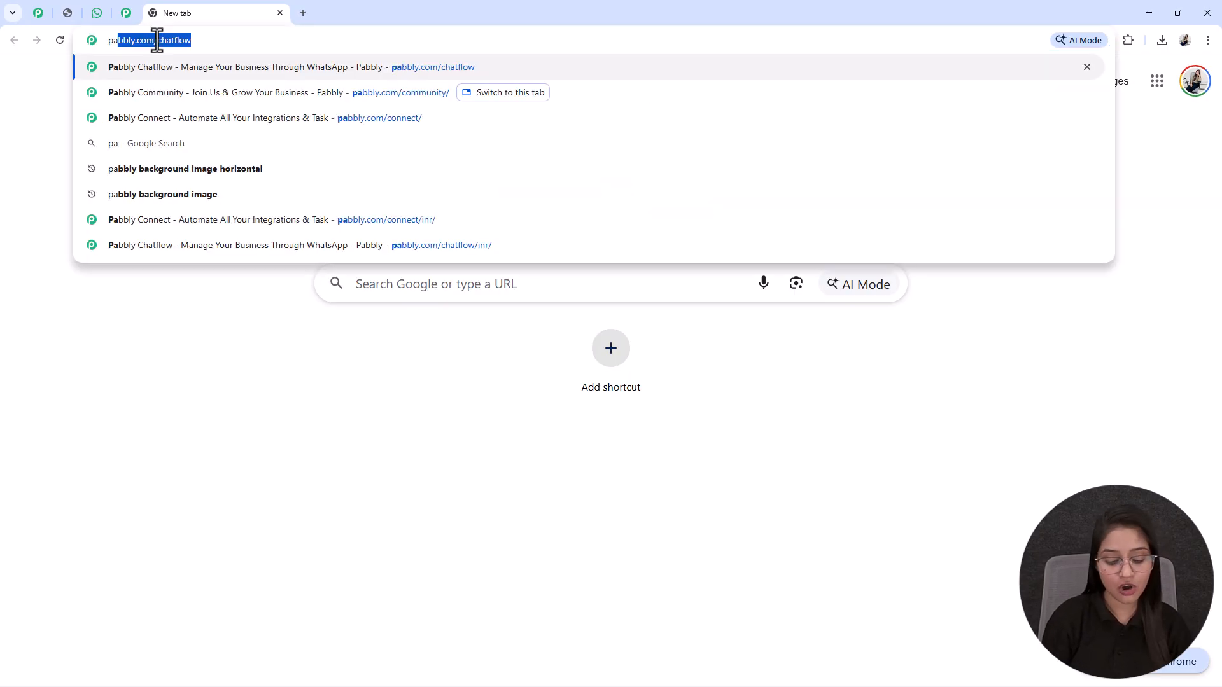
pyautogui.press('Right')
pyautogui.press('Return')
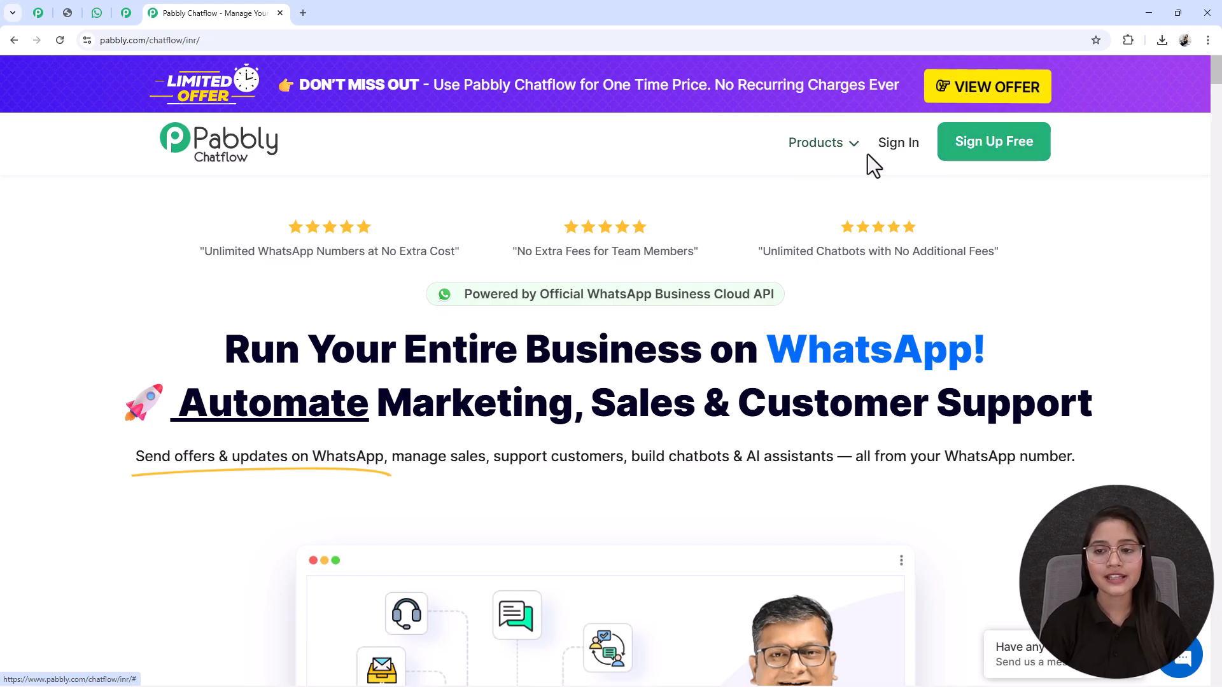
# Step: Sign in to the Pabbly account and access the Pabbly Chatflow app
pyautogui.click(901, 146)
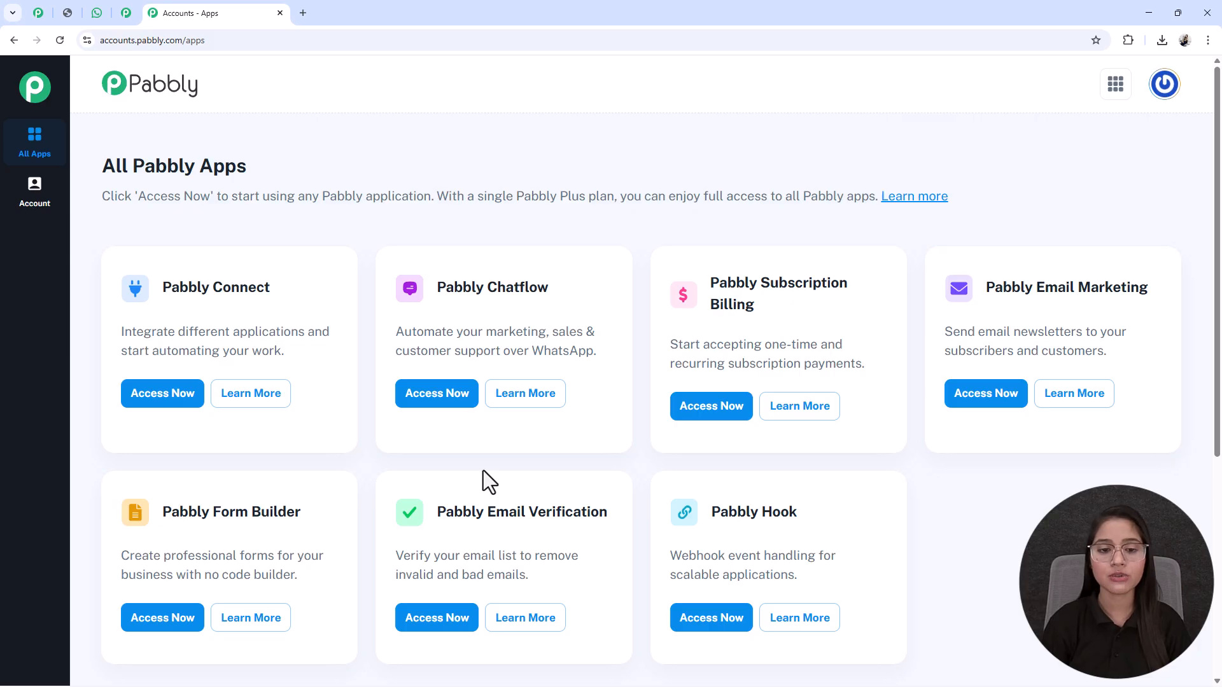
pyautogui.moveTo(436, 290); pyautogui.dragTo(602, 298)
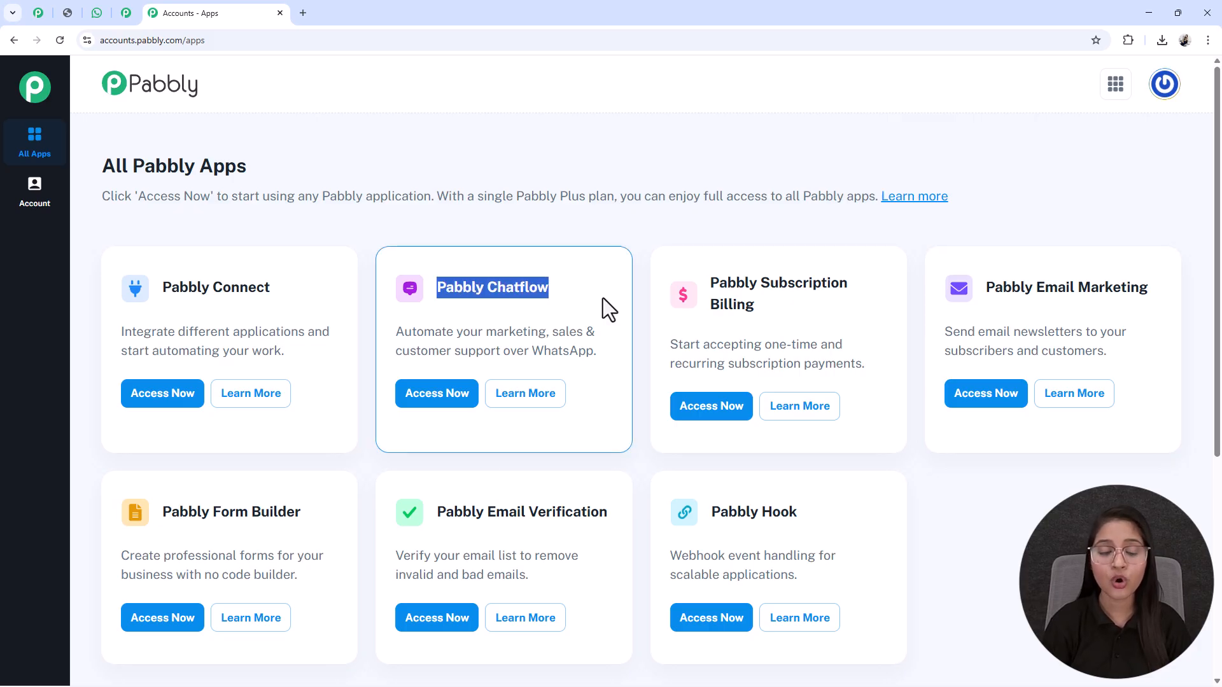
pyautogui.click(439, 407)
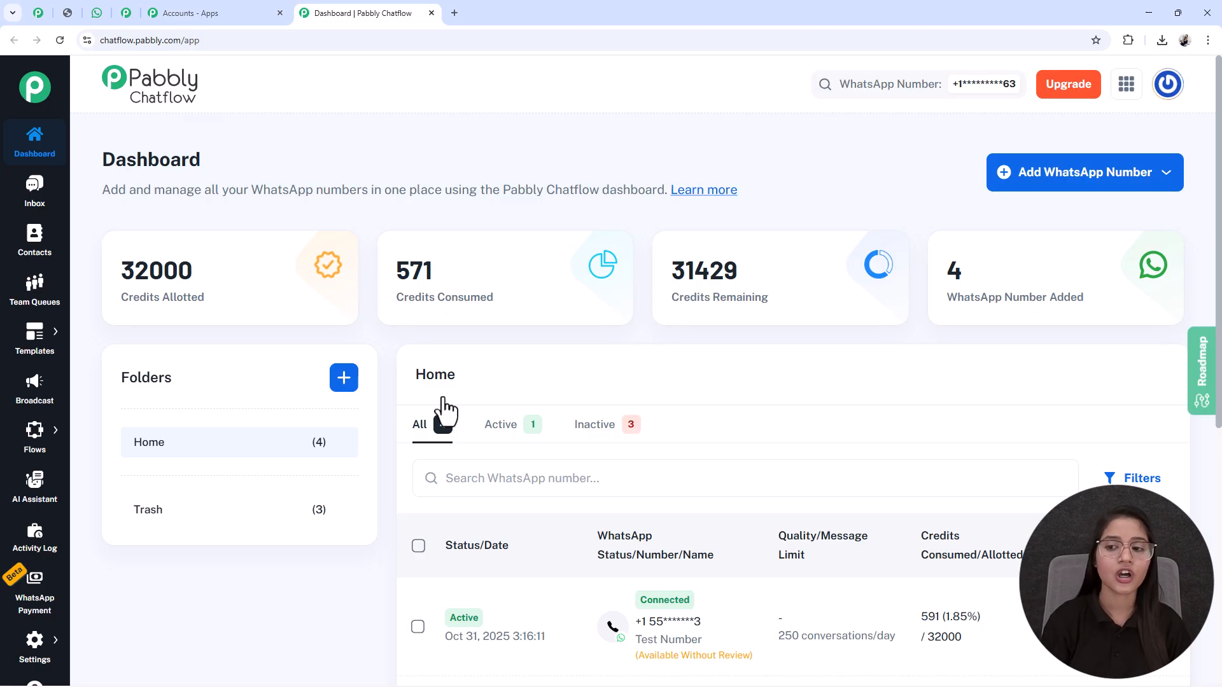
# Step: Examine the option for adding a WhatsApp number and the features offered on the Chatflow dashboard
pyautogui.click(1046, 184)
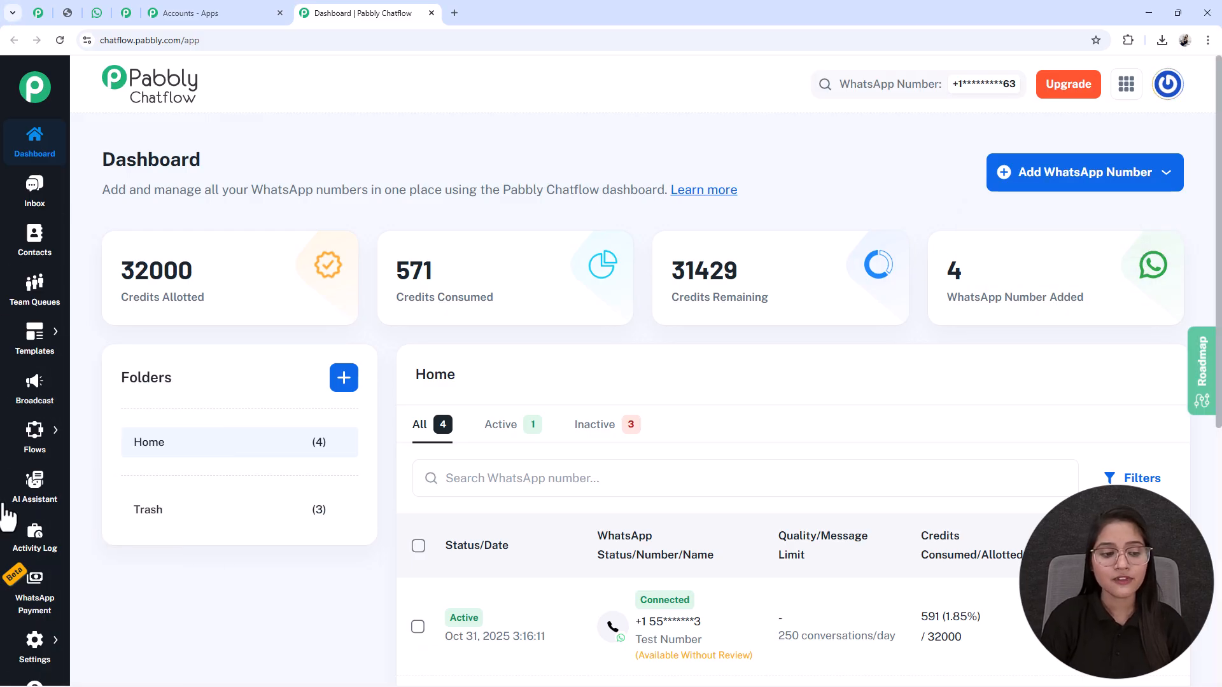
pyautogui.moveTo(5, 648)
pyautogui.scroll(-1, 5, 647)
pyautogui.scroll(1, 35, 182)
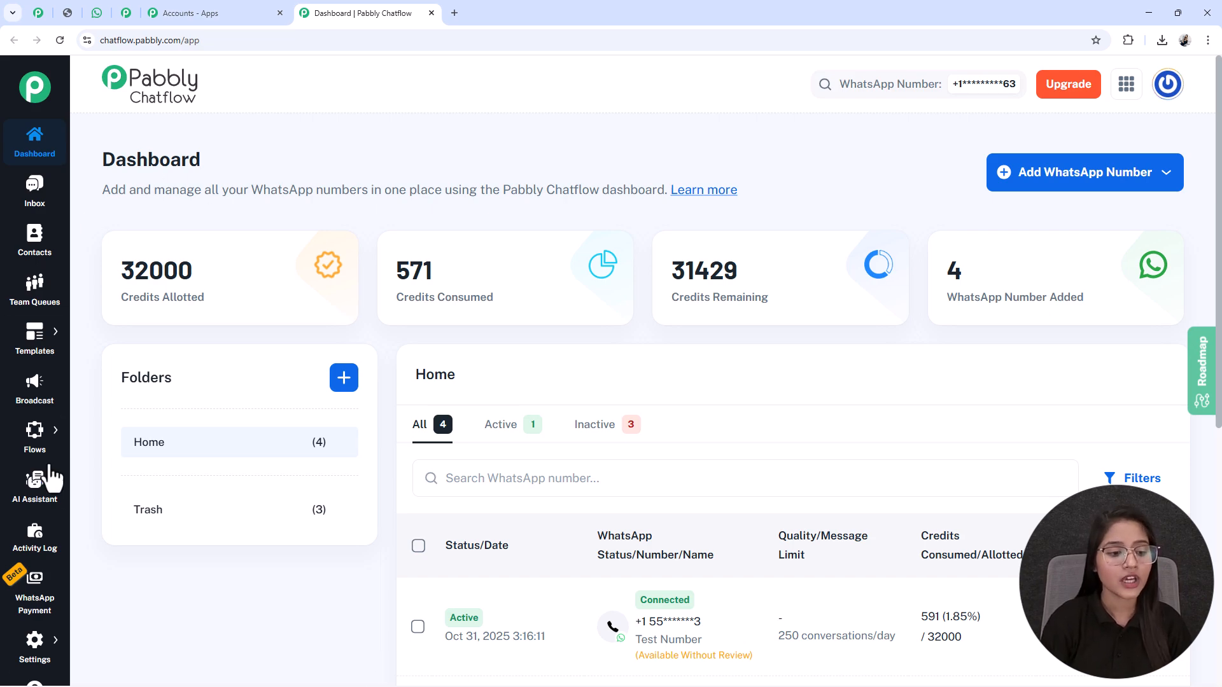
# Step: Go to the Flow Builder and add a new flow
pyautogui.moveTo(38, 436)
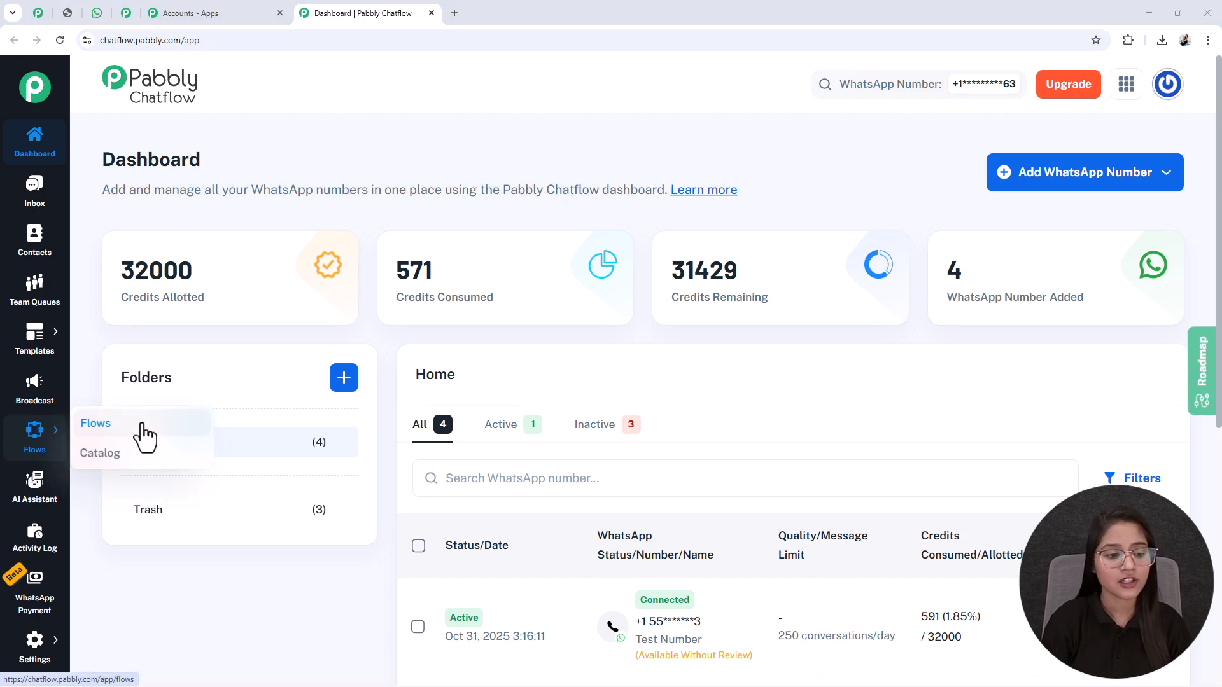
pyautogui.click(142, 425)
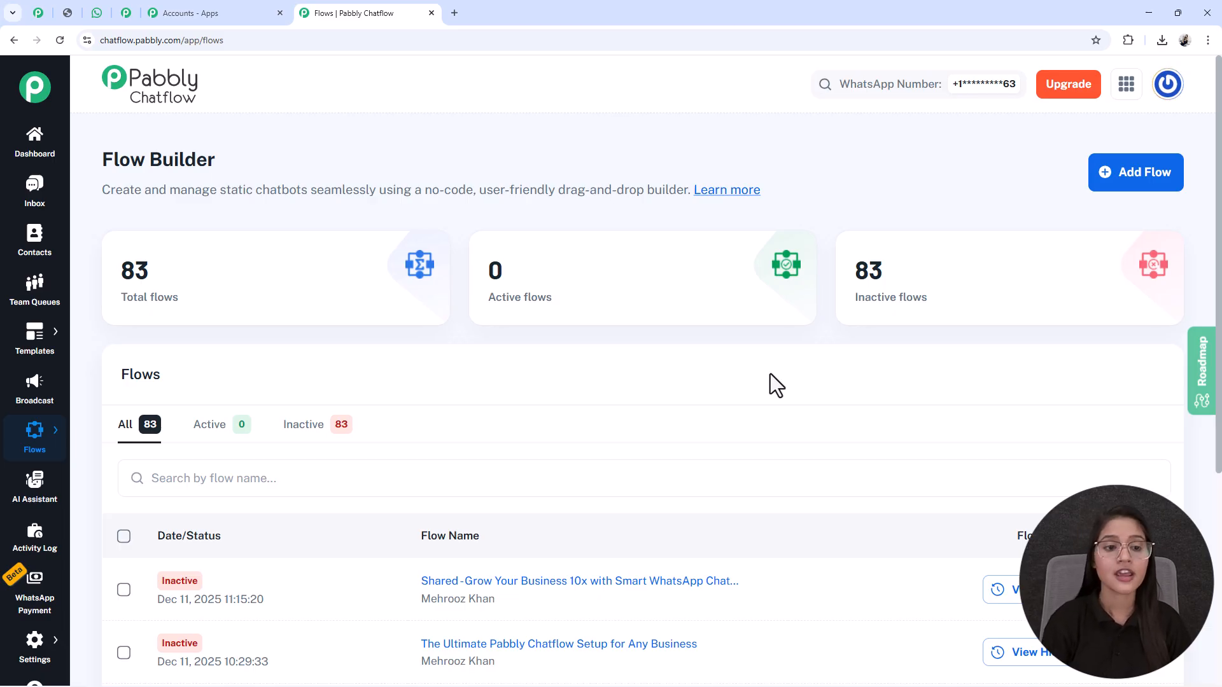
pyautogui.moveTo(131, 118); pyautogui.dragTo(143, 164)
pyautogui.click(196, 160)
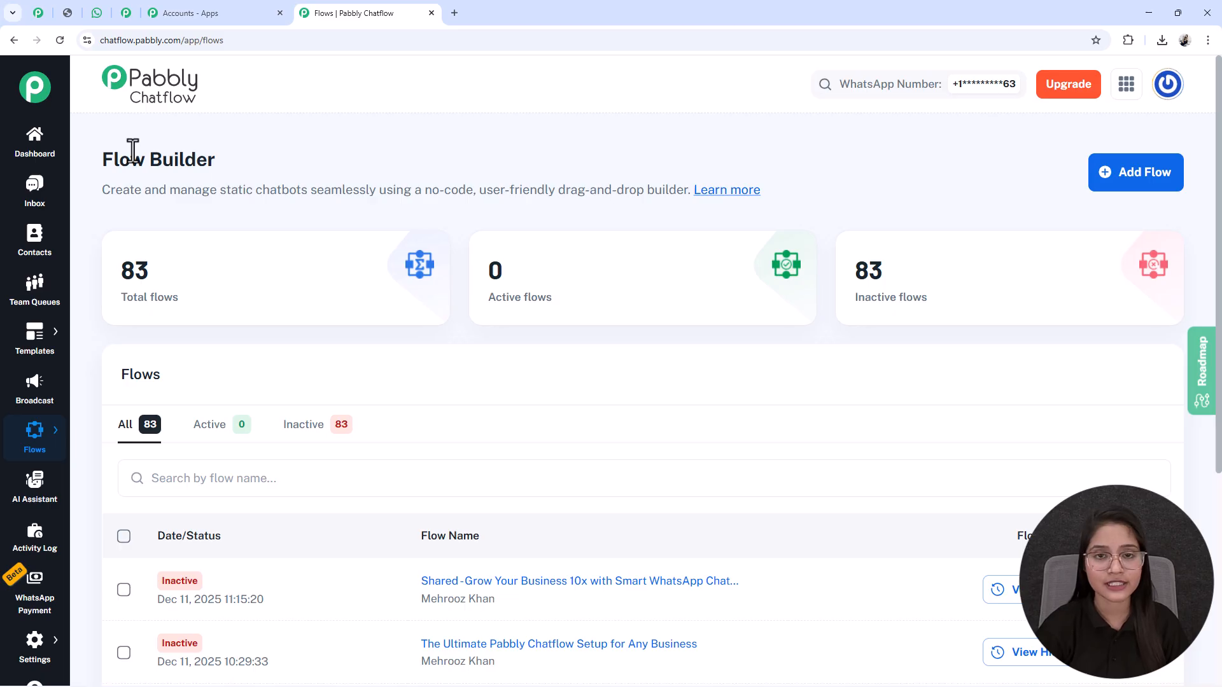
pyautogui.click(1162, 188)
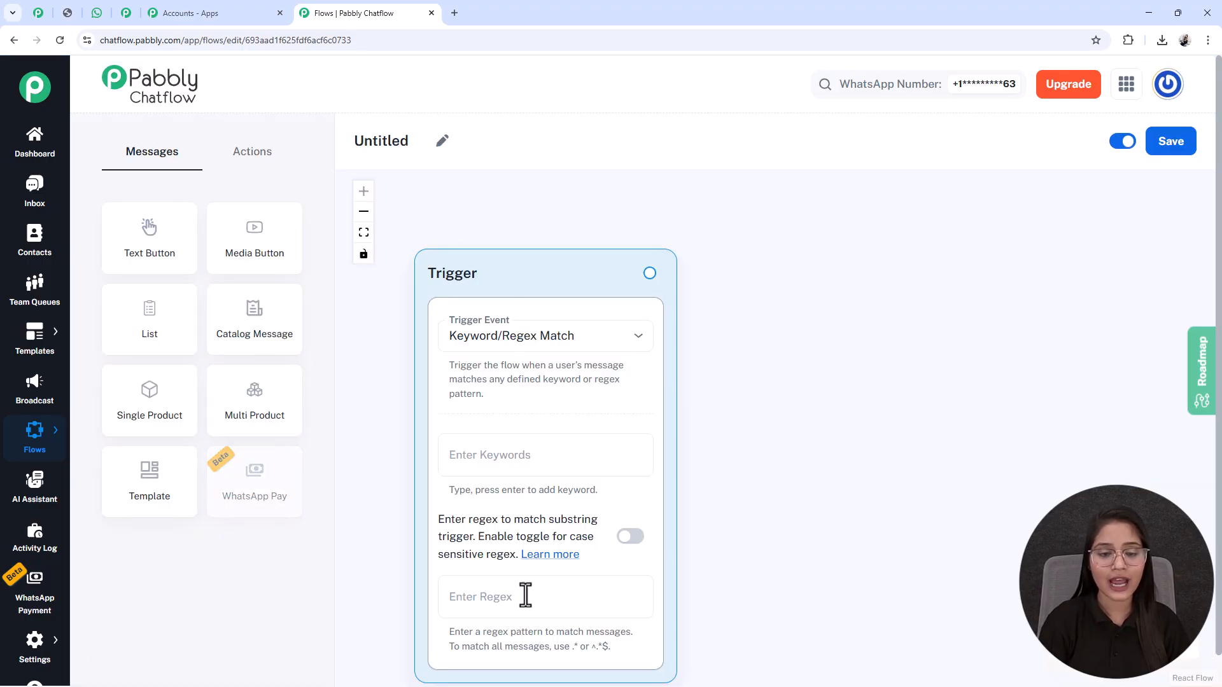
# Step: Move the Trigger node slightly higher on the canvas and rename the flow "Grow Your Business 10x with Smart WhatsApp Chatbots"
pyautogui.moveTo(487, 281); pyautogui.dragTo(480, 258)
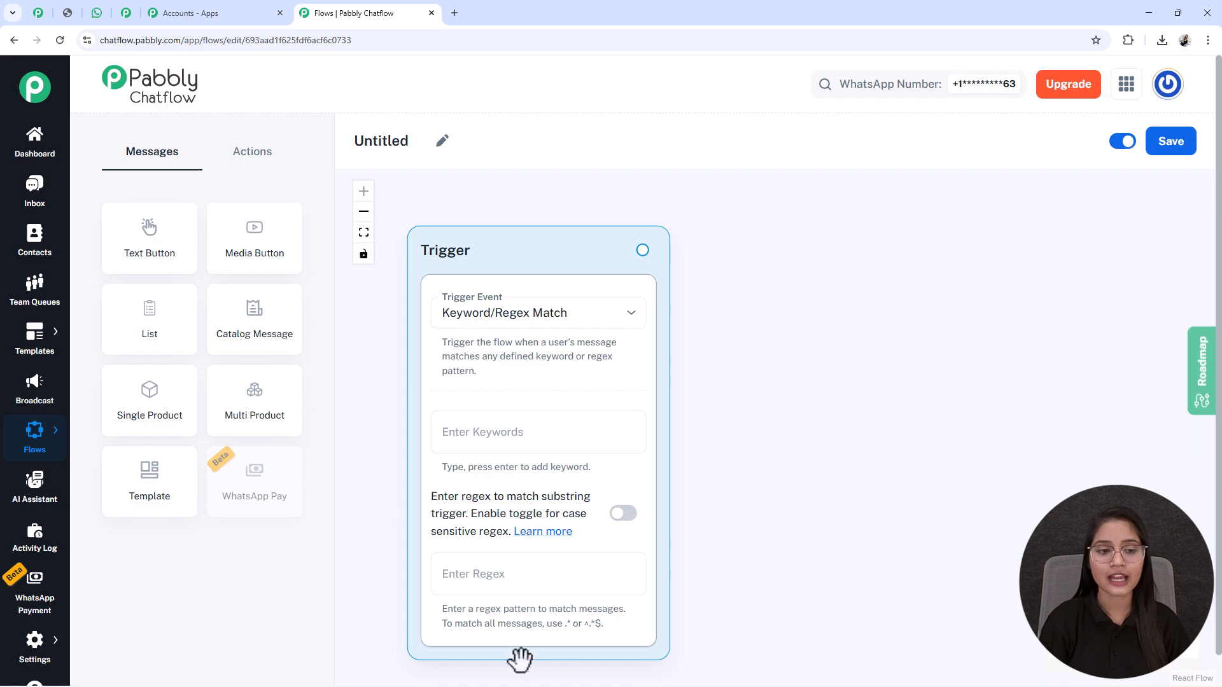
pyautogui.click(444, 143)
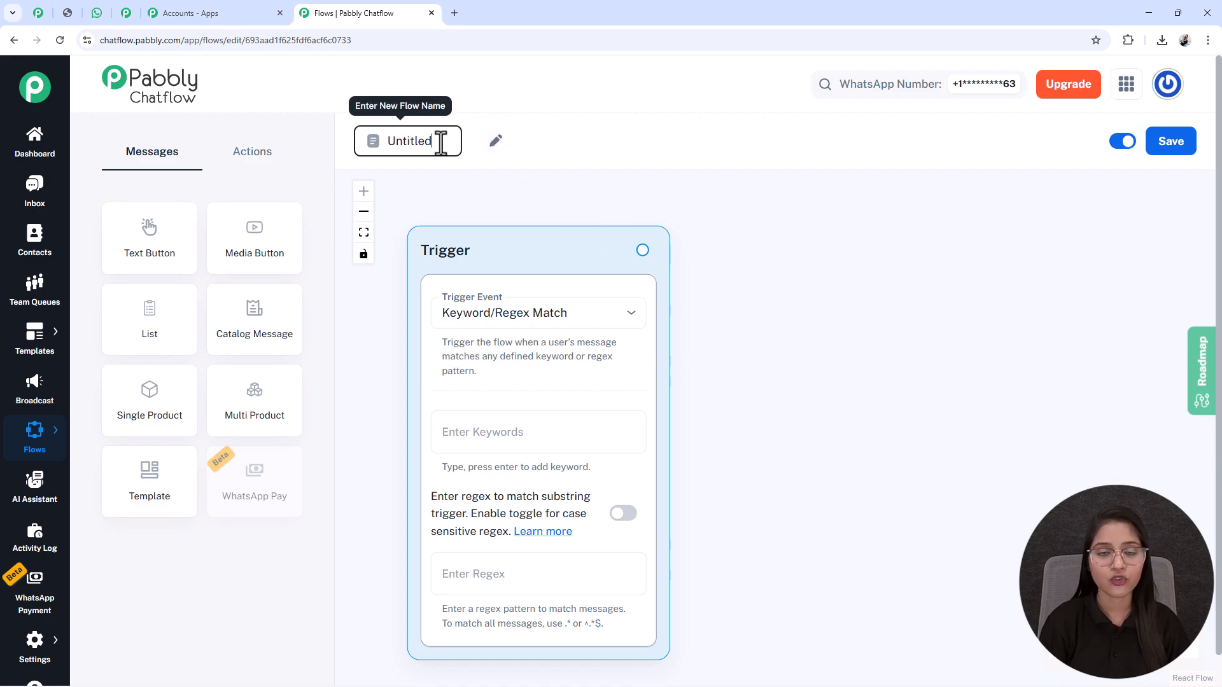
pyautogui.moveTo(441, 142); pyautogui.dragTo(353, 146)
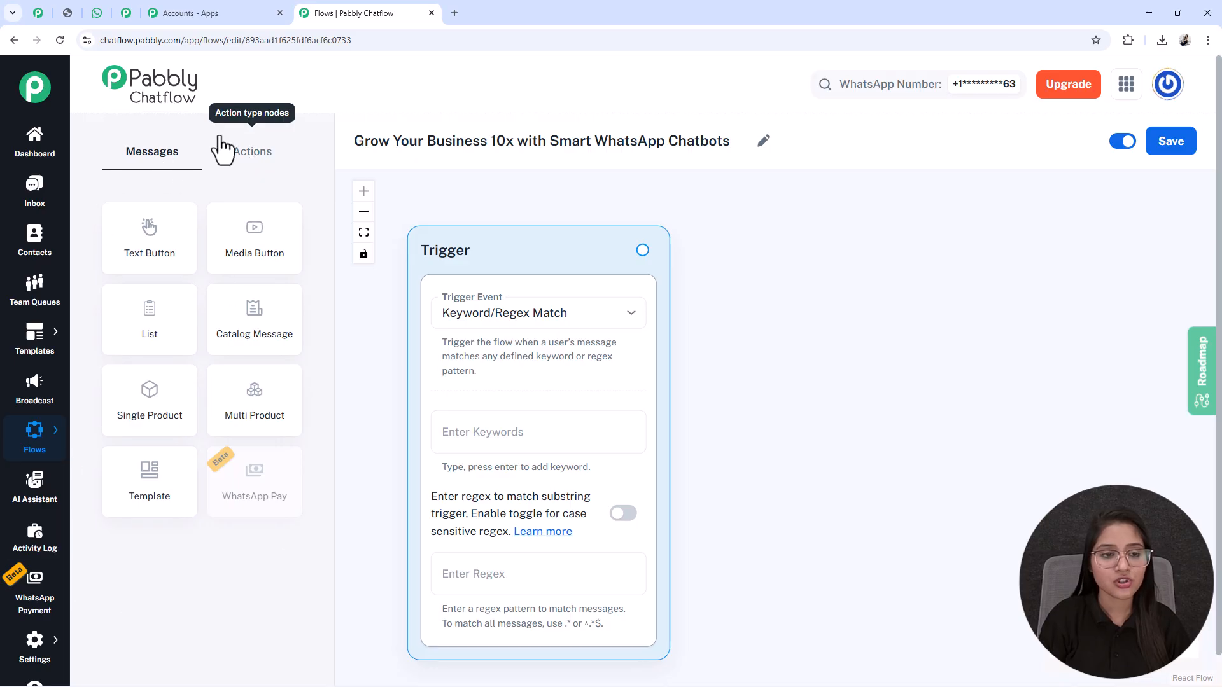
# Step: Look through the available action and message nodes, and save the renamed flow
pyautogui.click(236, 161)
pyautogui.click(194, 154)
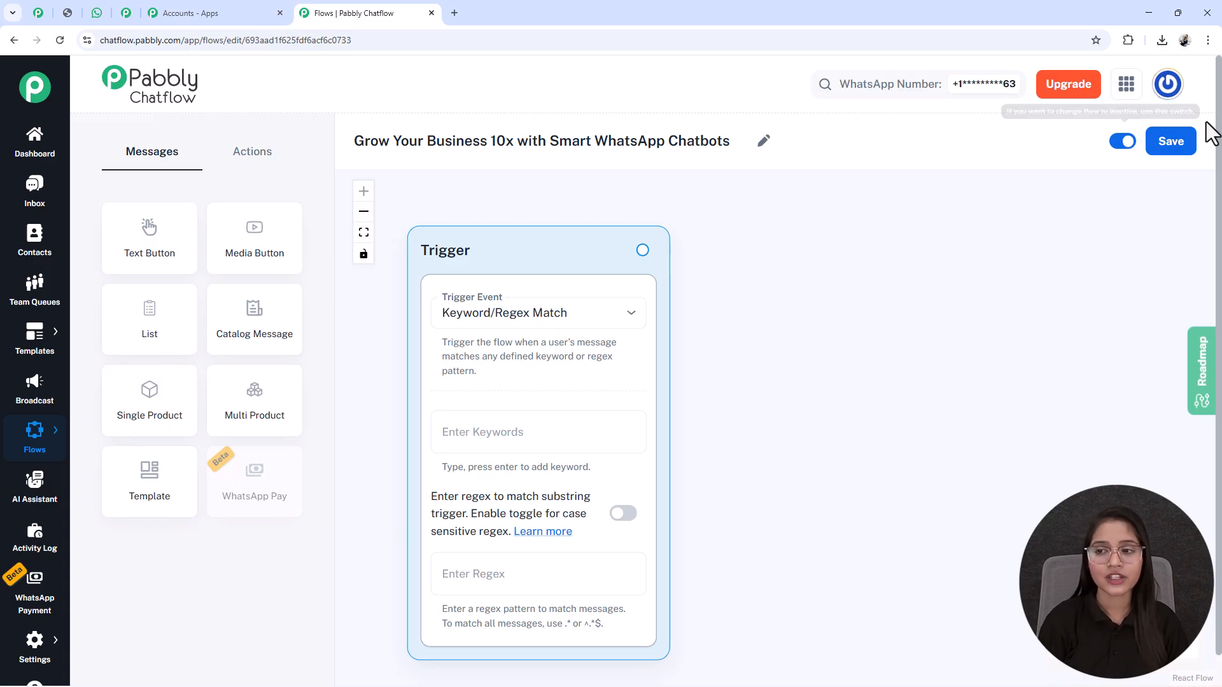
pyautogui.click(1171, 145)
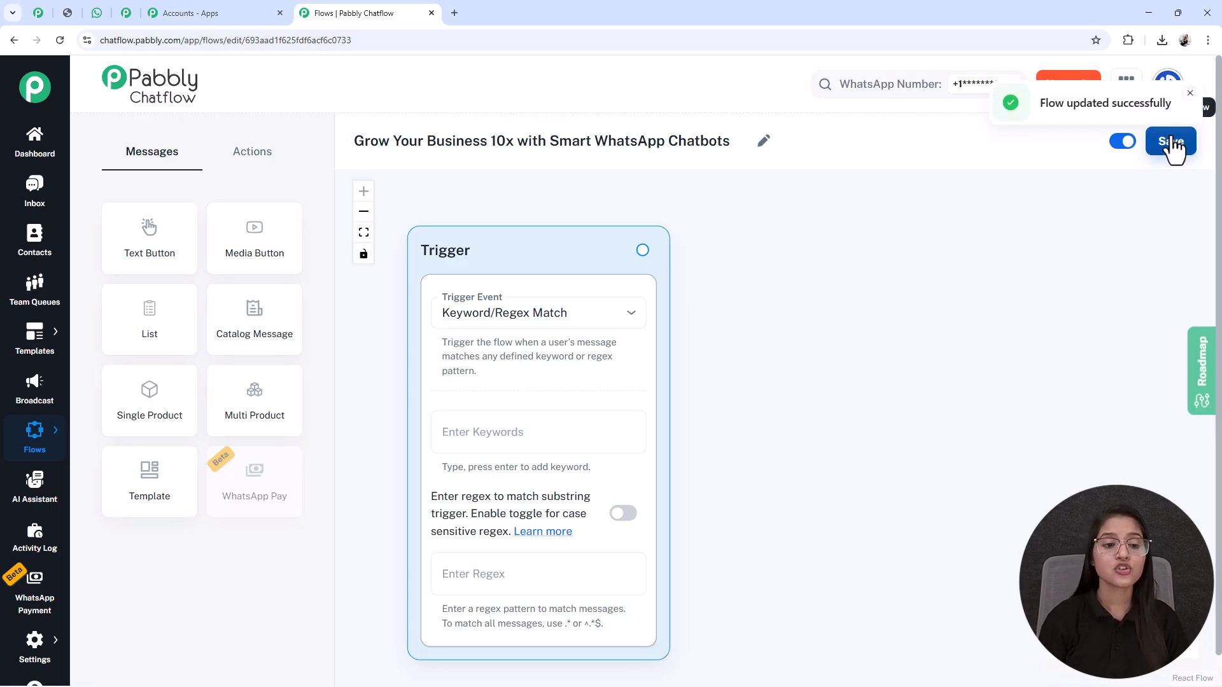
# Step: Set the Trigger node's event to Keyword/Regex Match and add the keywords "Hi" and "Hello"
pyautogui.click(517, 314)
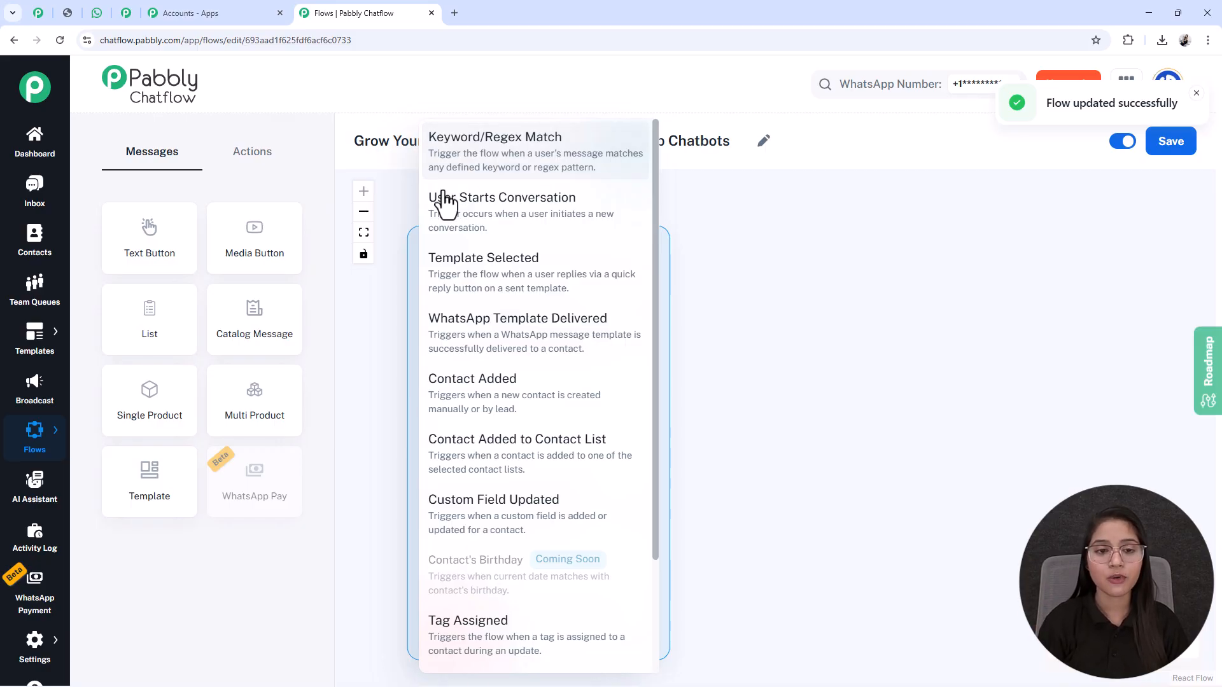
pyautogui.click(455, 168)
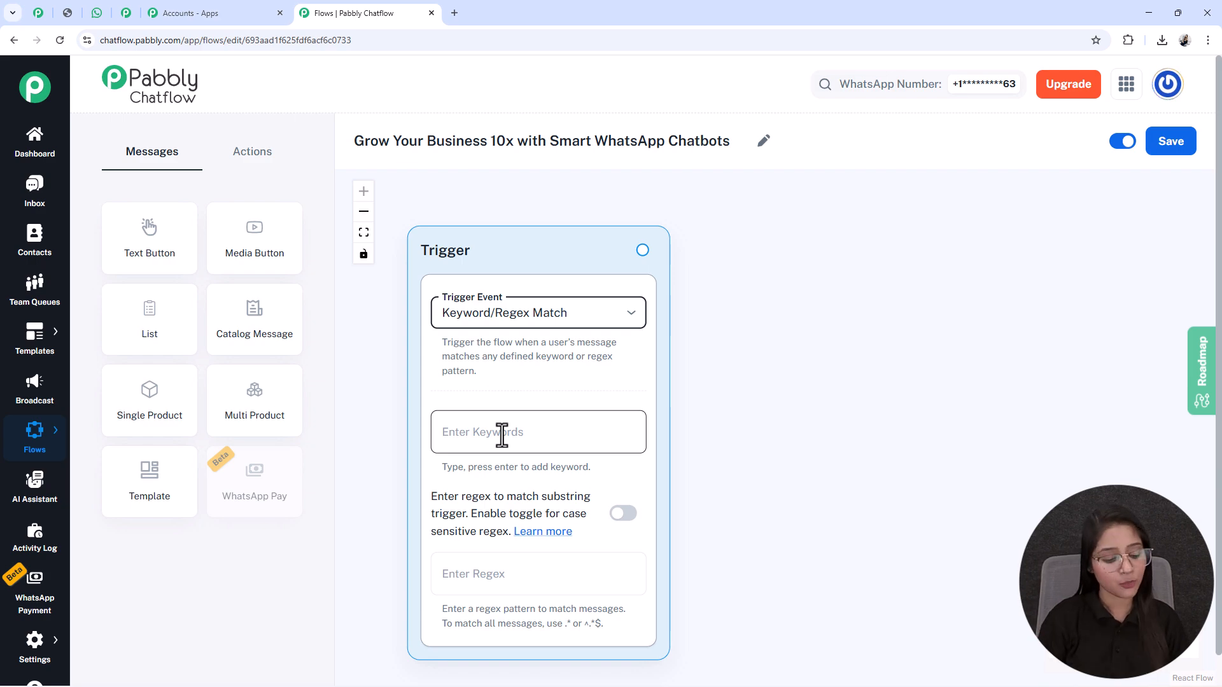
pyautogui.click(504, 436)
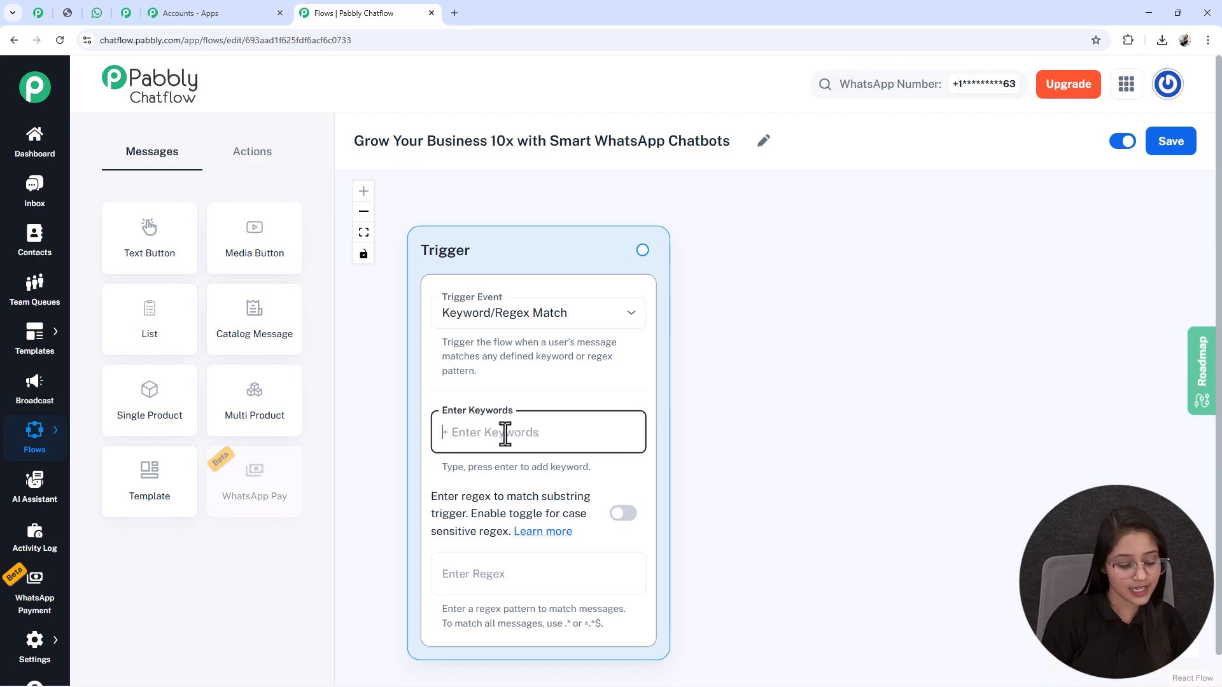
pyautogui.write('Hi')
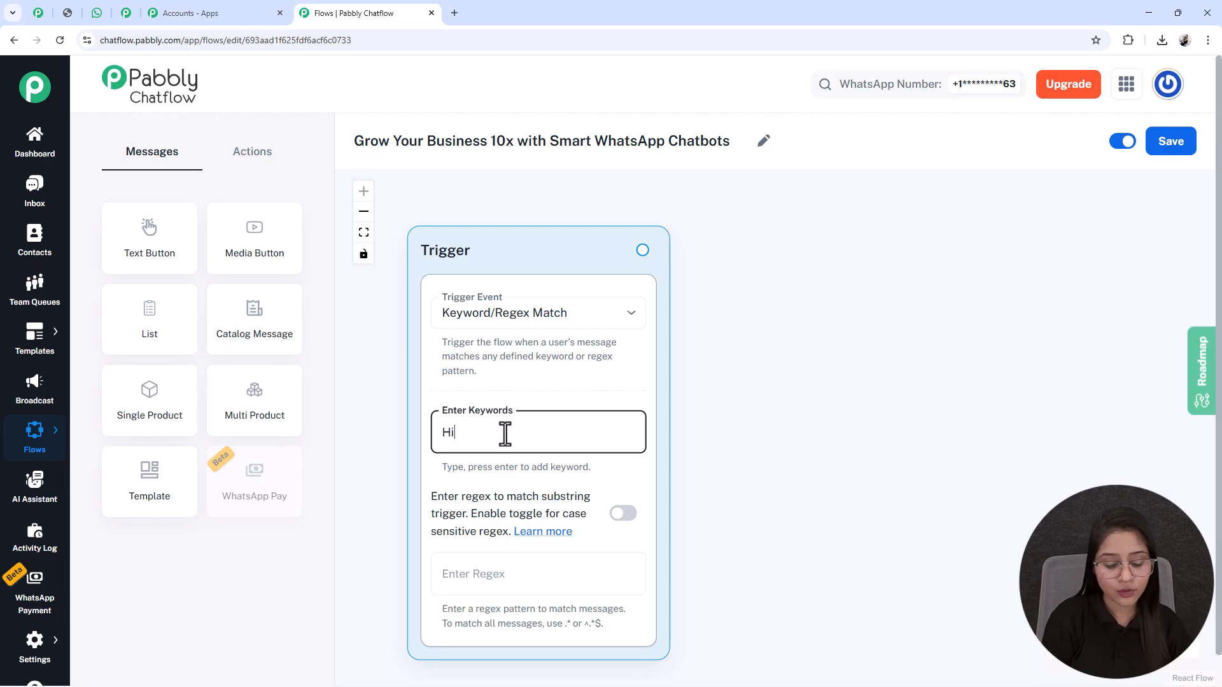
pyautogui.press('Return')
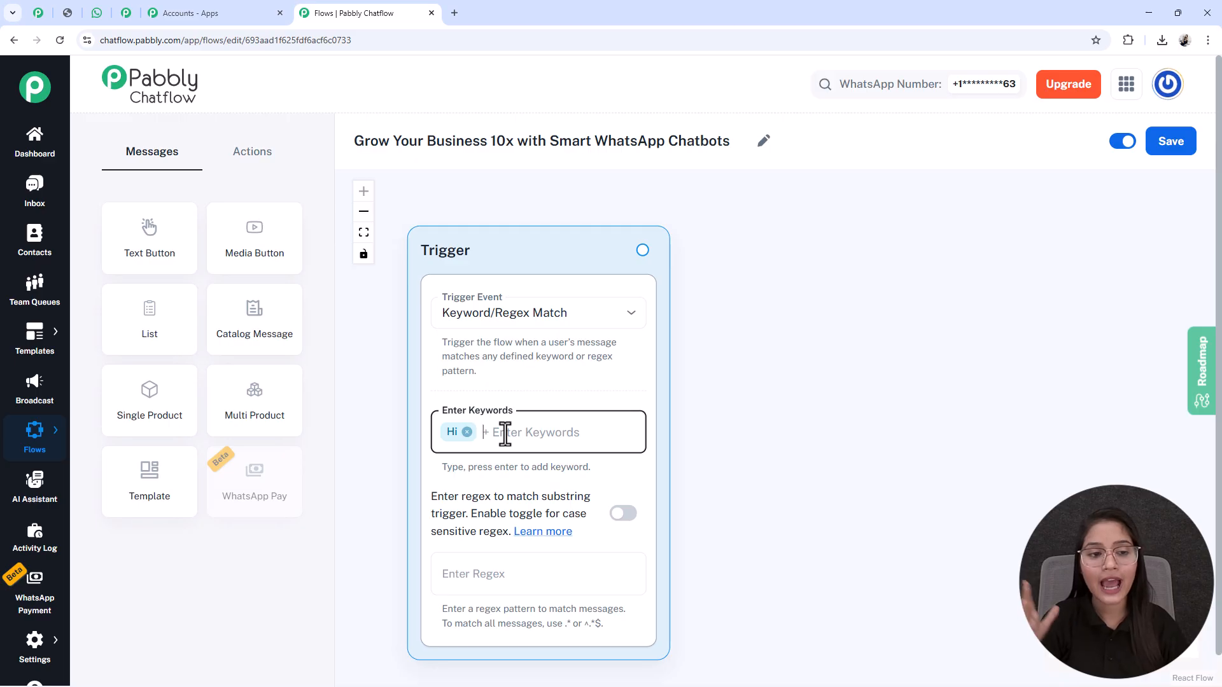
pyautogui.write('Hello')
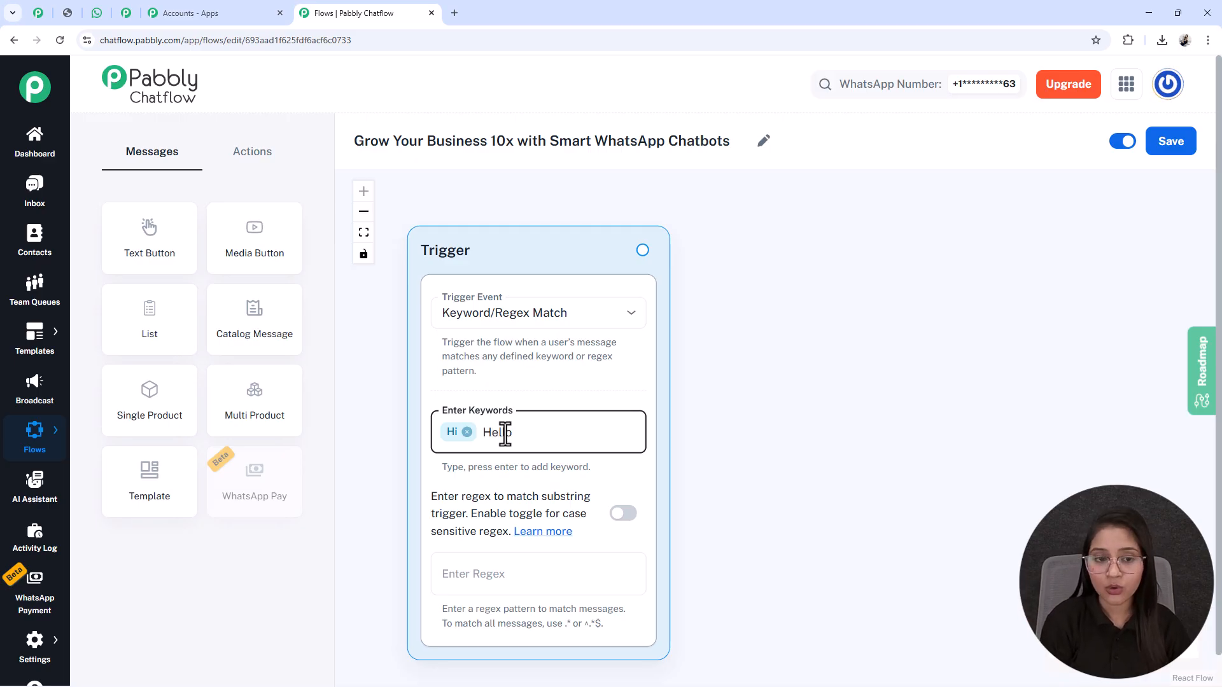
pyautogui.press('Return')
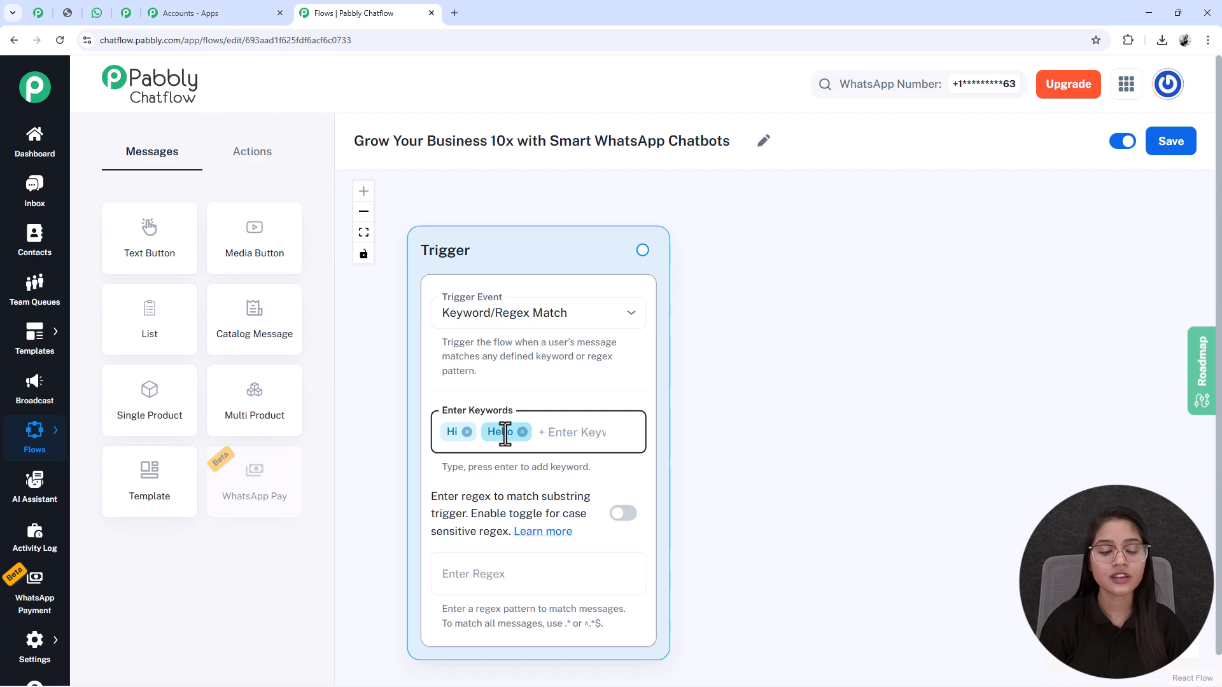
# Step: Add a Text Button node beside the Trigger with the message "*Hello!* Welcome to HR Connect Desk of *HirePro Workforce* *How may I assist you today?*"
pyautogui.moveTo(128, 267); pyautogui.dragTo(652, 425)
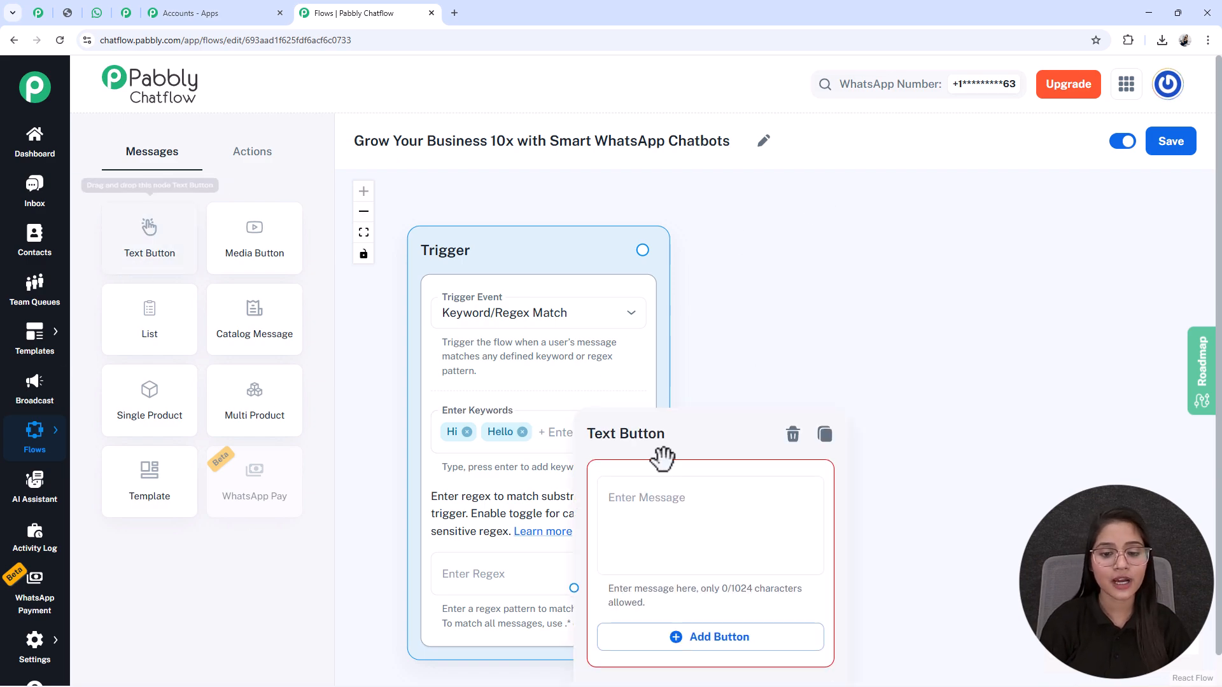
pyautogui.click(670, 422)
pyautogui.hotkey('ctrl', 'v')
pyautogui.press('BackSpace')
pyautogui.hotkey('ctrl', 'Home')
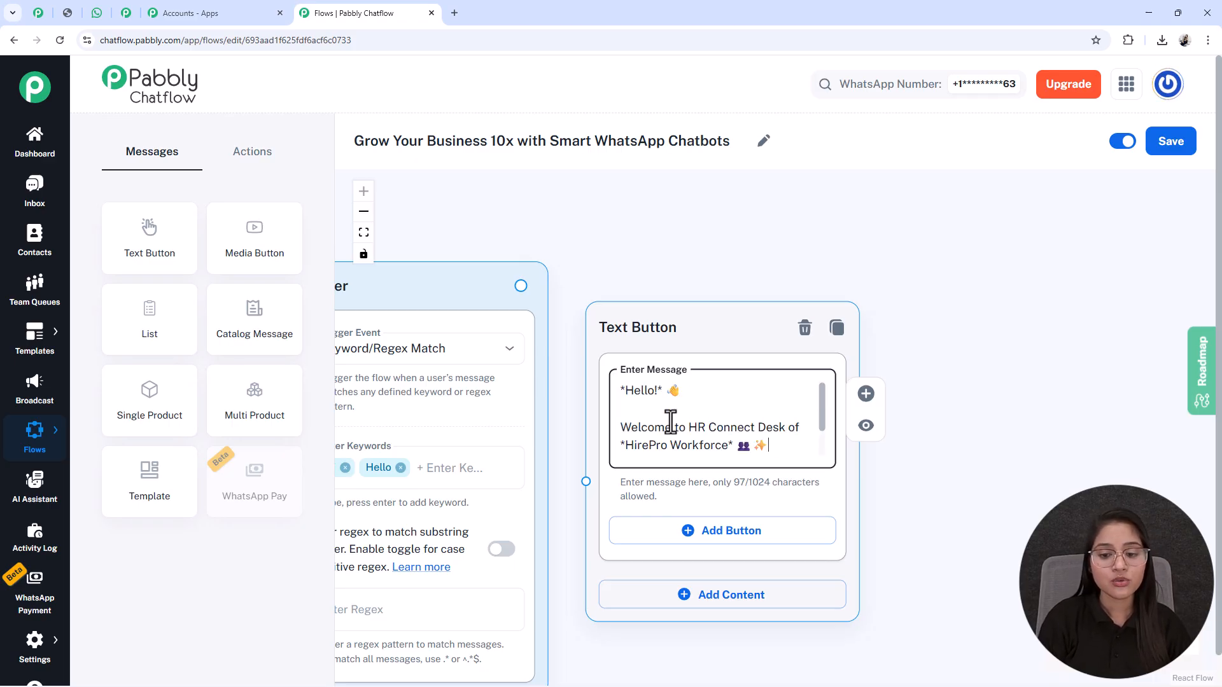
pyautogui.press('Down')
pyautogui.hotkey('ctrl', 'End')
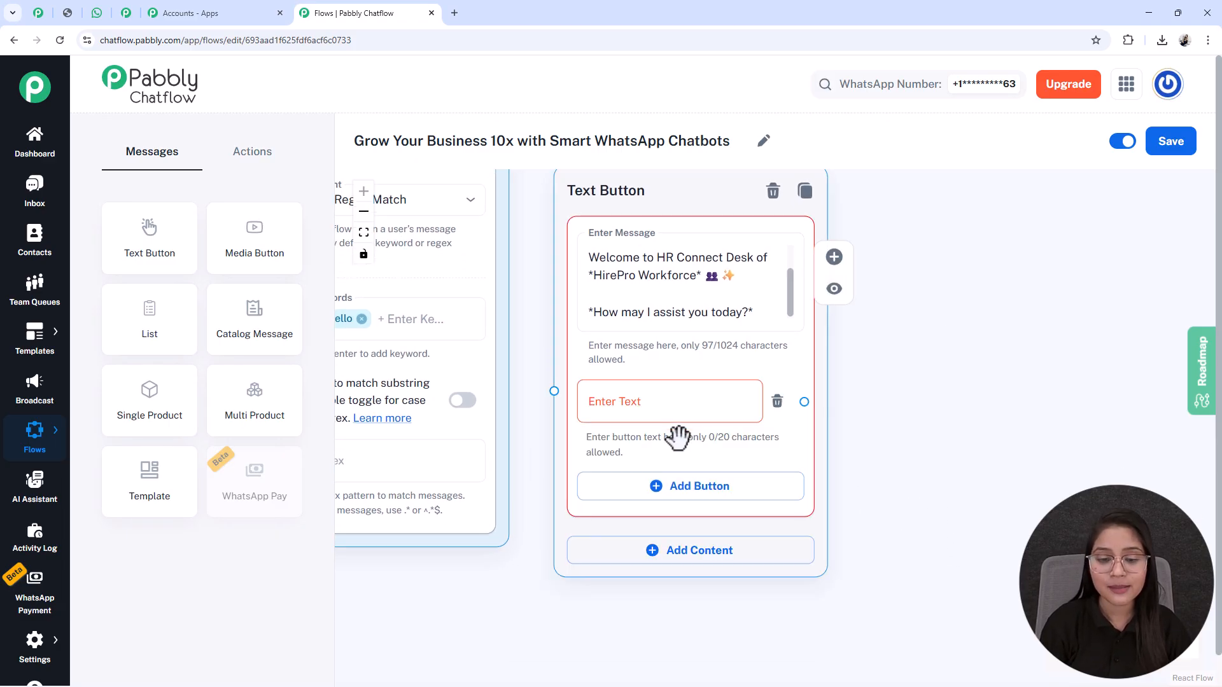
# Step: Add three buttons to the Text Button node: "Apply for a Job", "Upload Resume" and "Contact HR Team", each with its emoji
pyautogui.click(726, 491)
pyautogui.click(777, 482)
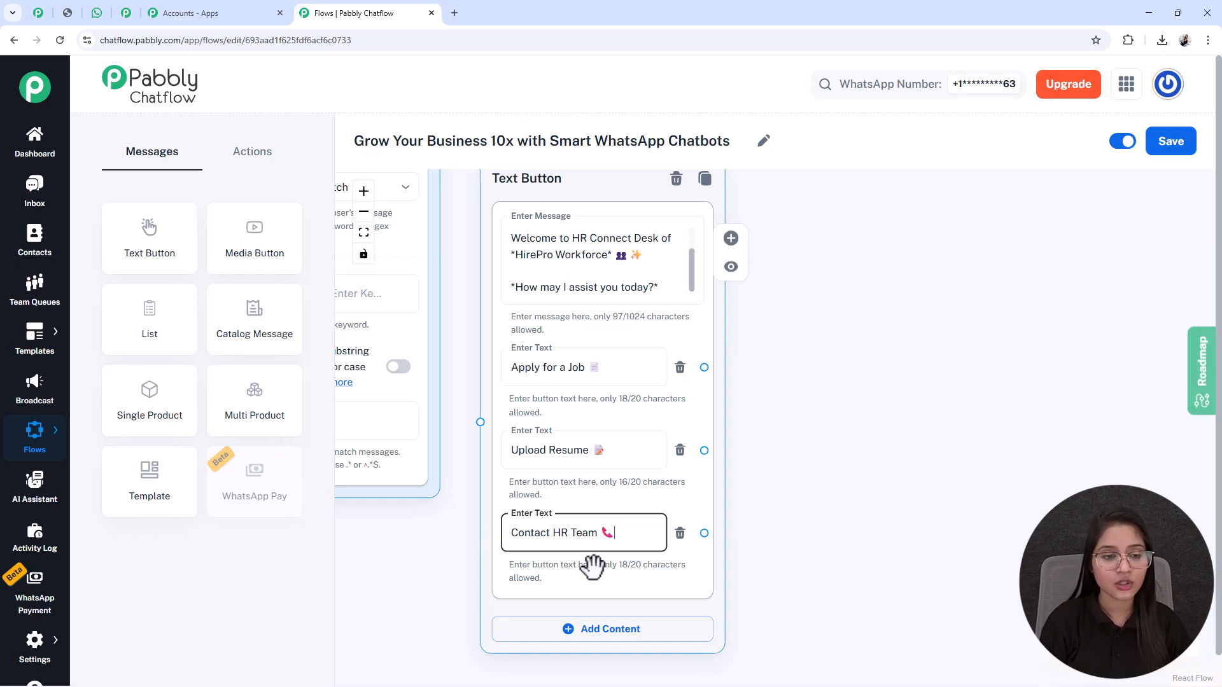
pyautogui.scroll(-5, 592, 566)
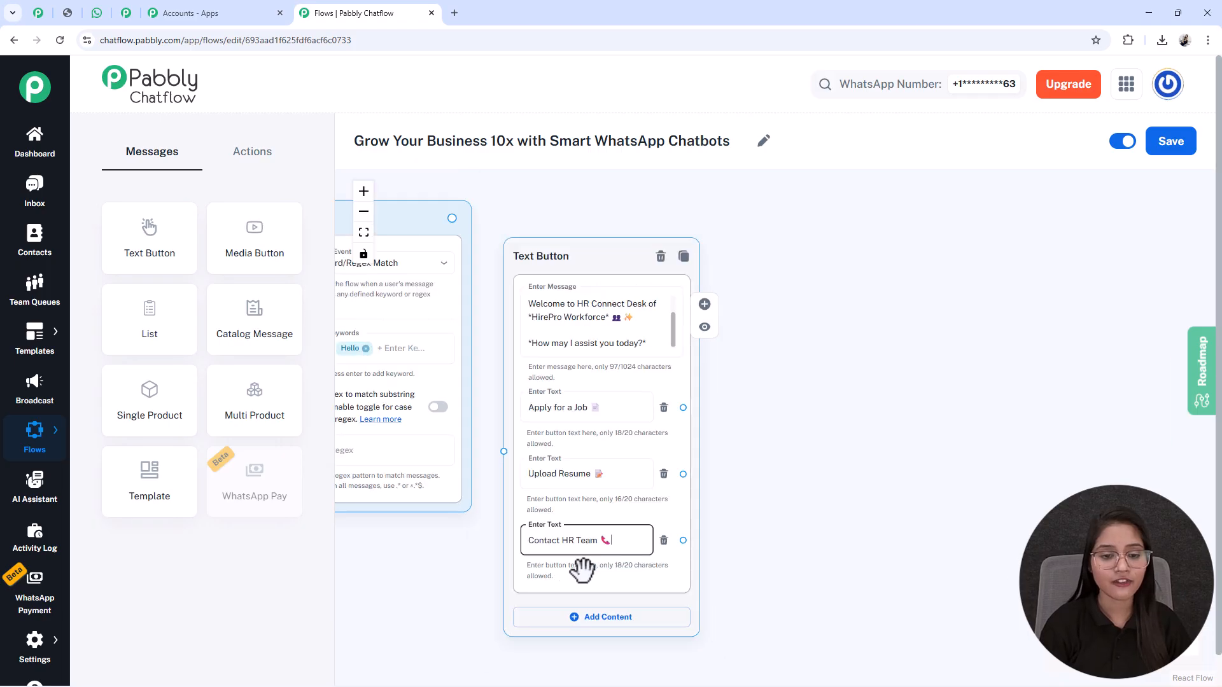
# Step: Connect the Trigger node's output to the Text Button node and place the Text Button node beside the Trigger
pyautogui.moveTo(606, 333); pyautogui.dragTo(608, 325)
pyautogui.moveTo(542, 306); pyautogui.dragTo(588, 507)
pyautogui.moveTo(649, 333); pyautogui.dragTo(642, 297)
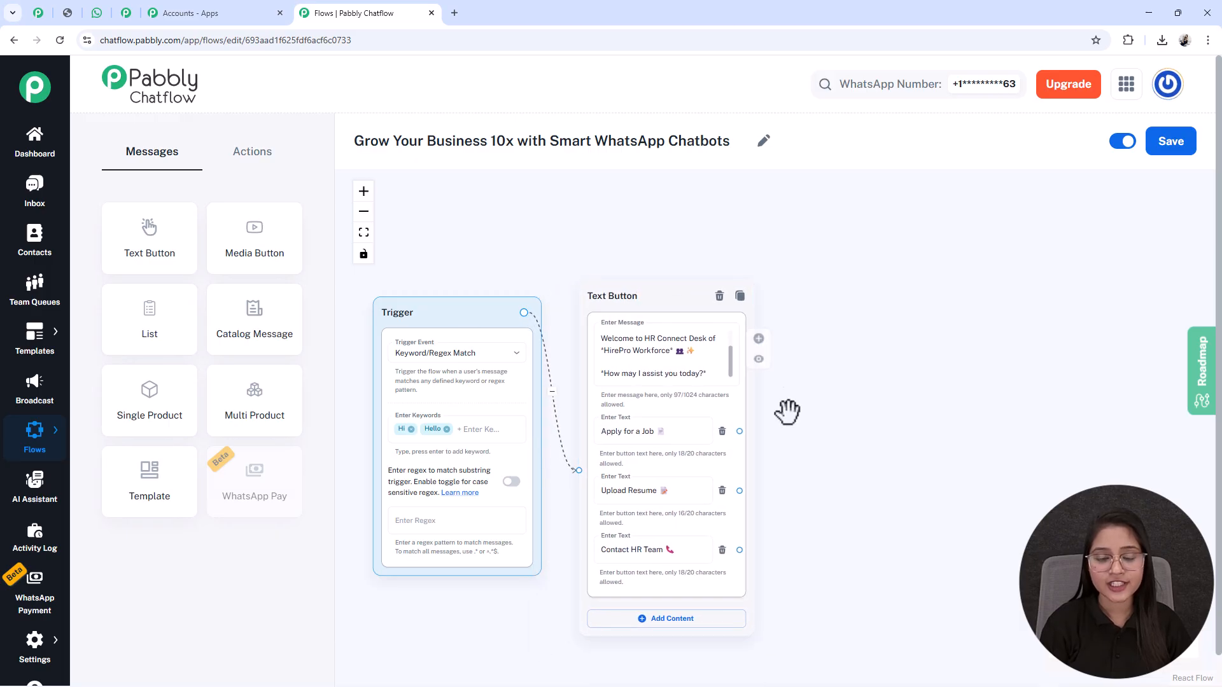
pyautogui.moveTo(815, 570); pyautogui.dragTo(764, 509)
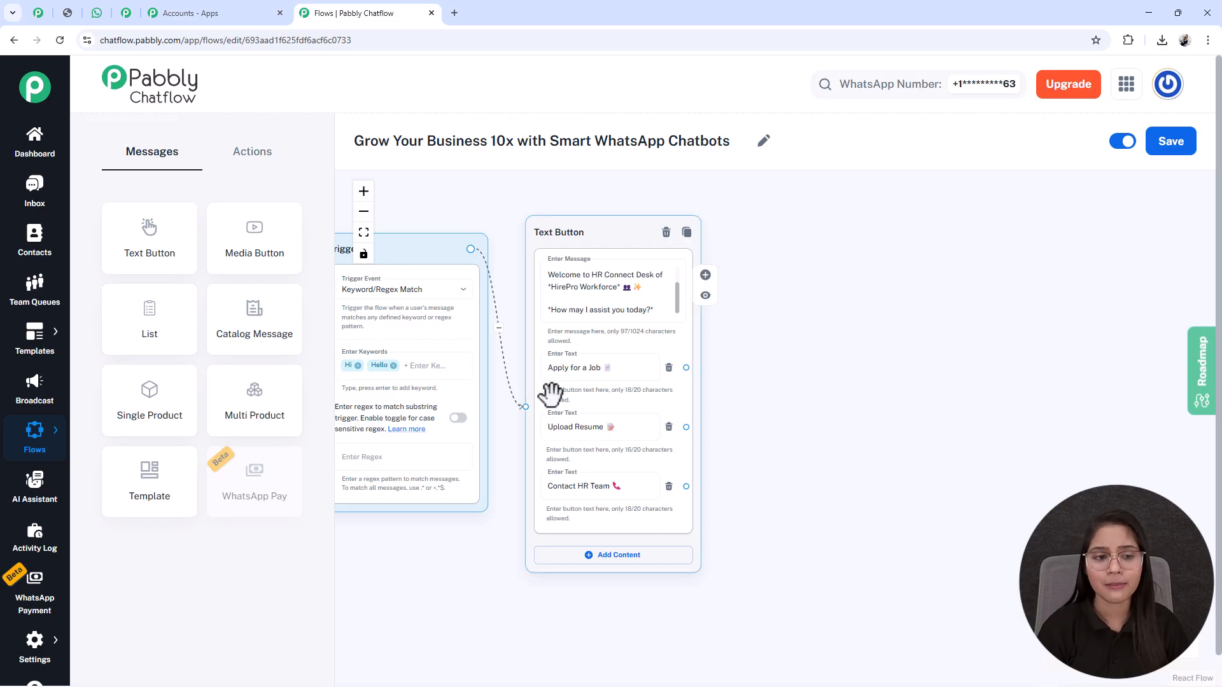
pyautogui.moveTo(780, 473); pyautogui.dragTo(765, 467)
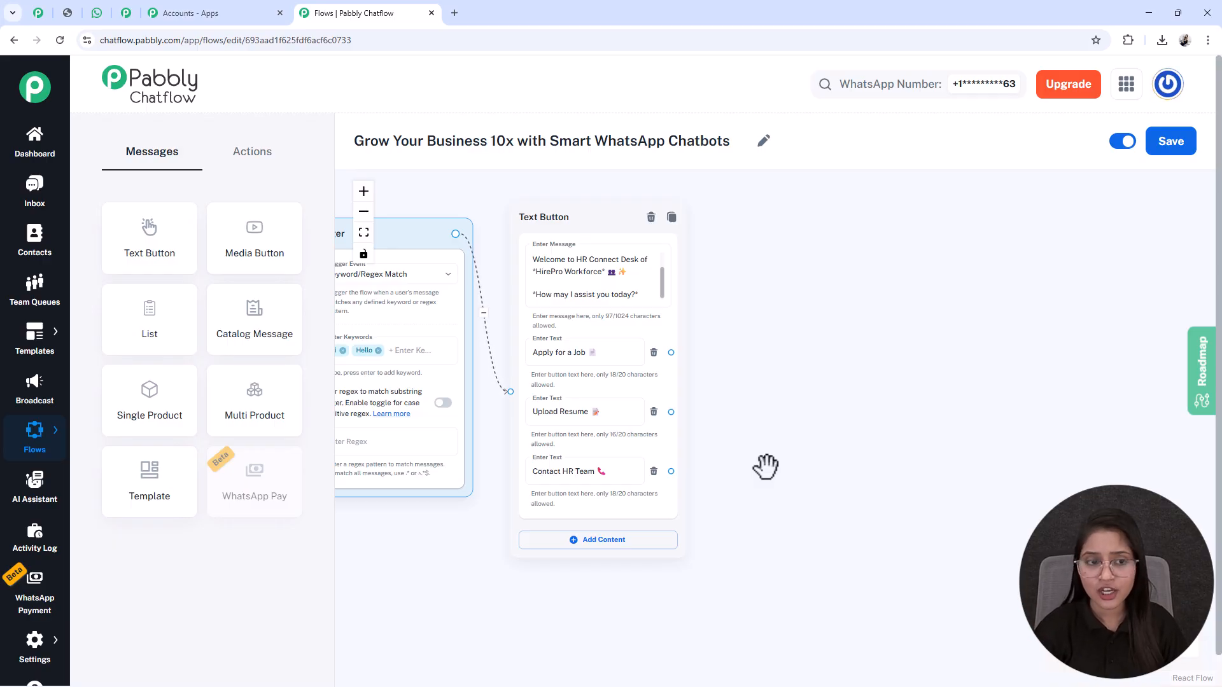
# Step: Add a List node to the canvas and place it beside the Text Button node
pyautogui.moveTo(140, 335); pyautogui.dragTo(666, 291)
pyautogui.moveTo(596, 343); pyautogui.dragTo(737, 254)
pyautogui.moveTo(924, 278); pyautogui.dragTo(787, 292)
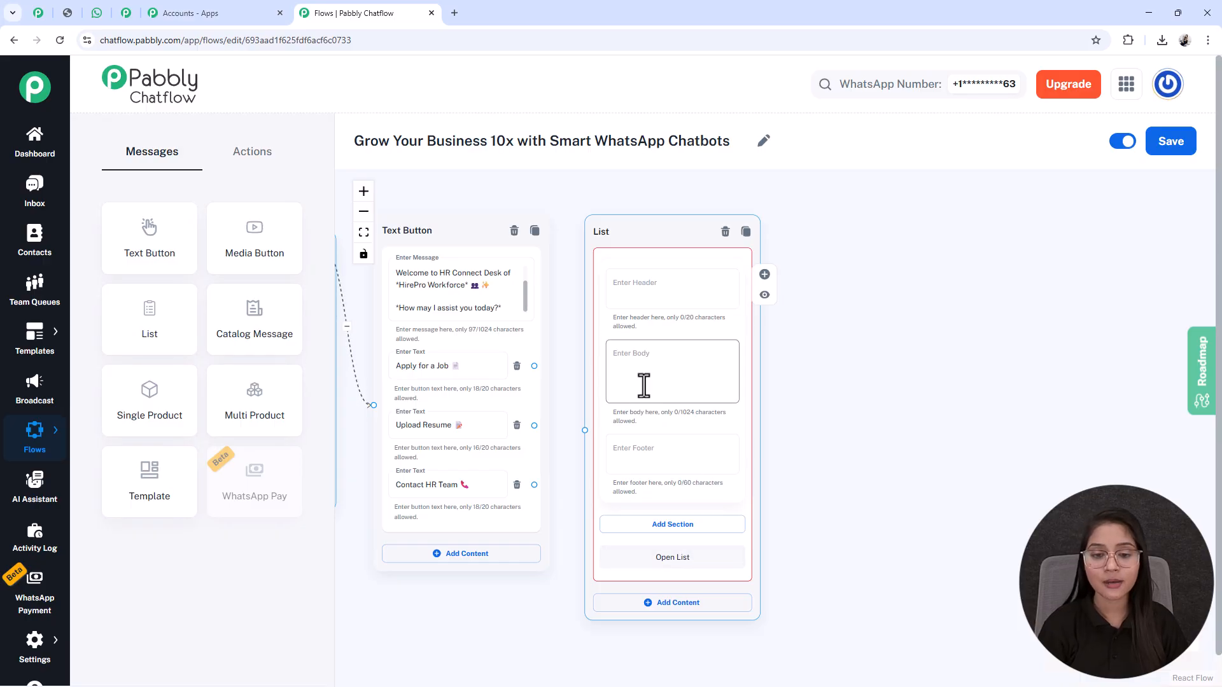
# Step: Fill in the List node's body with "*Great! Please choose the department where you want to apply*" and a pointing-down emoji
pyautogui.scroll(3, 731, 461)
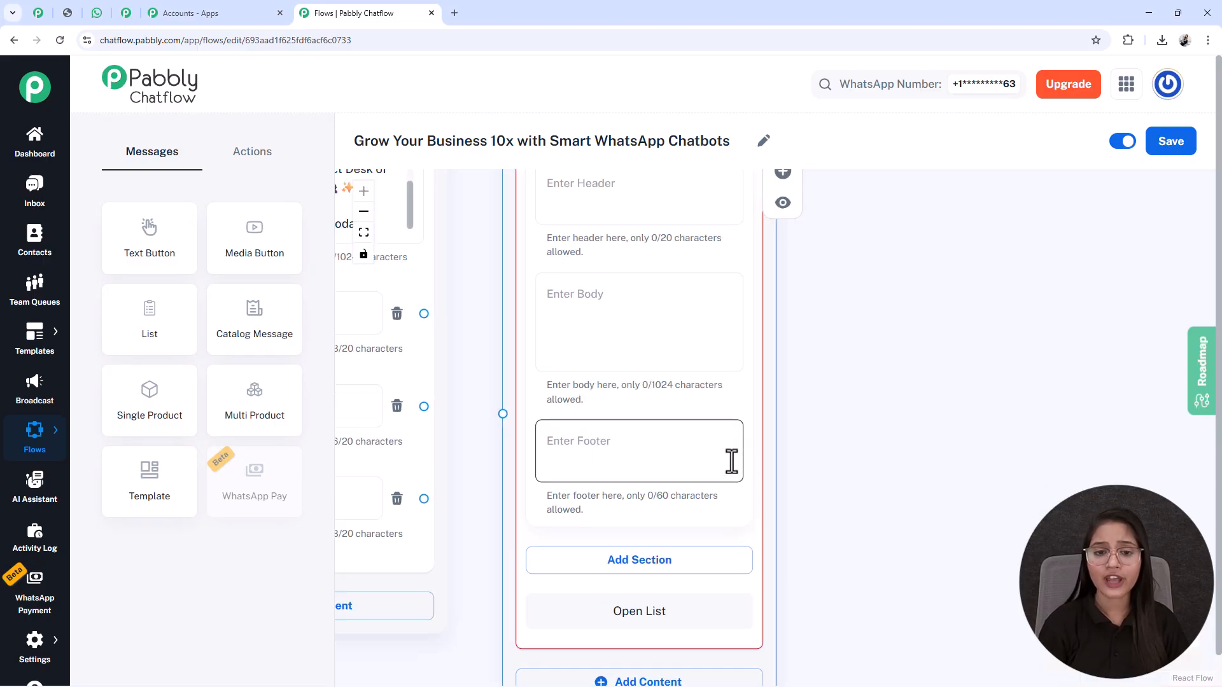
pyautogui.moveTo(846, 354); pyautogui.dragTo(844, 491)
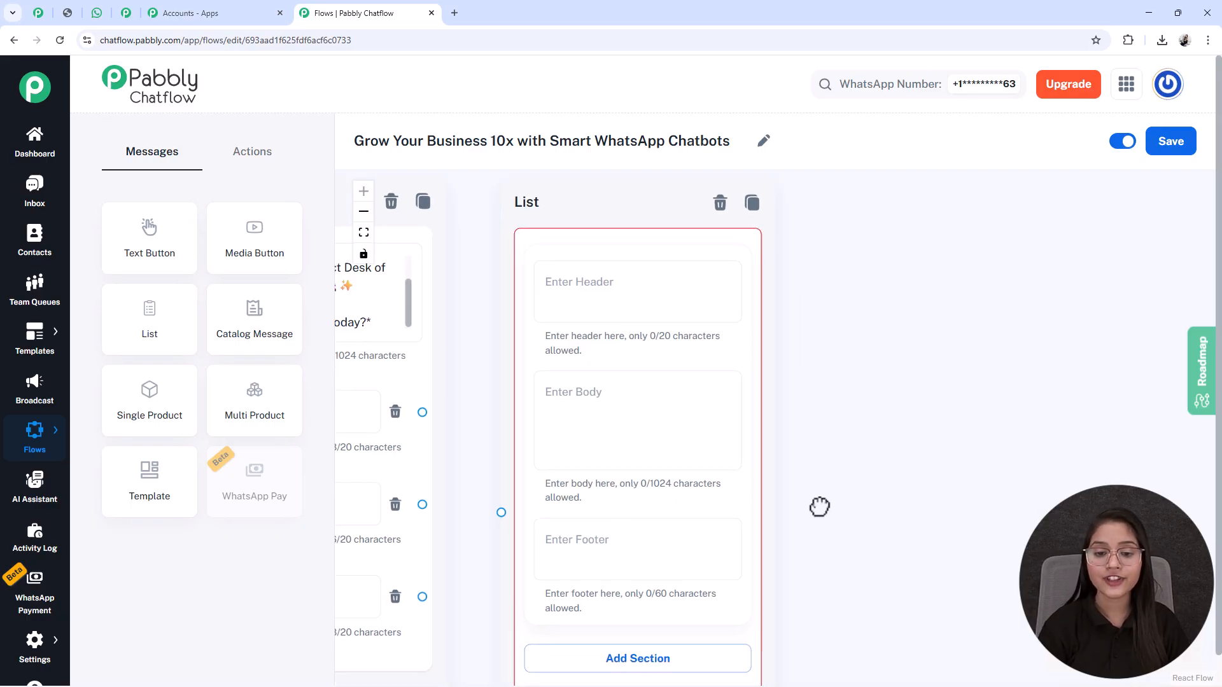
pyautogui.scroll(-3, 820, 512)
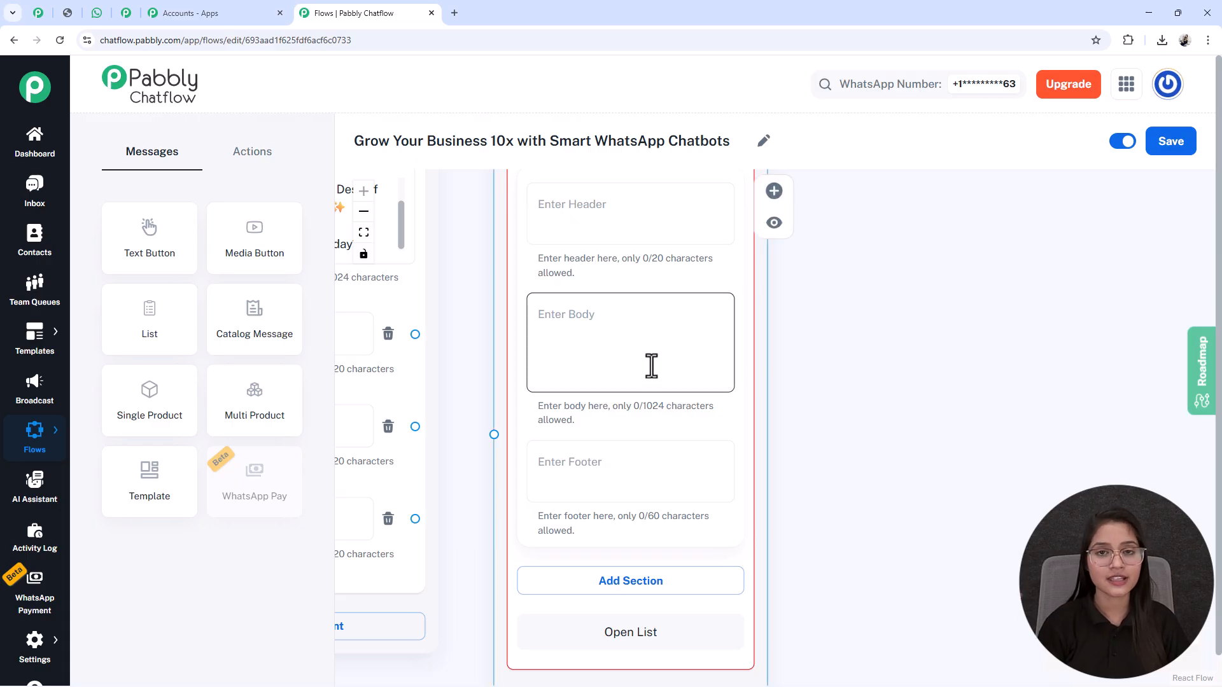
pyautogui.write('*Great! Please choose the department where you want to apply* 👇')
pyautogui.moveTo(895, 286); pyautogui.dragTo(916, 284)
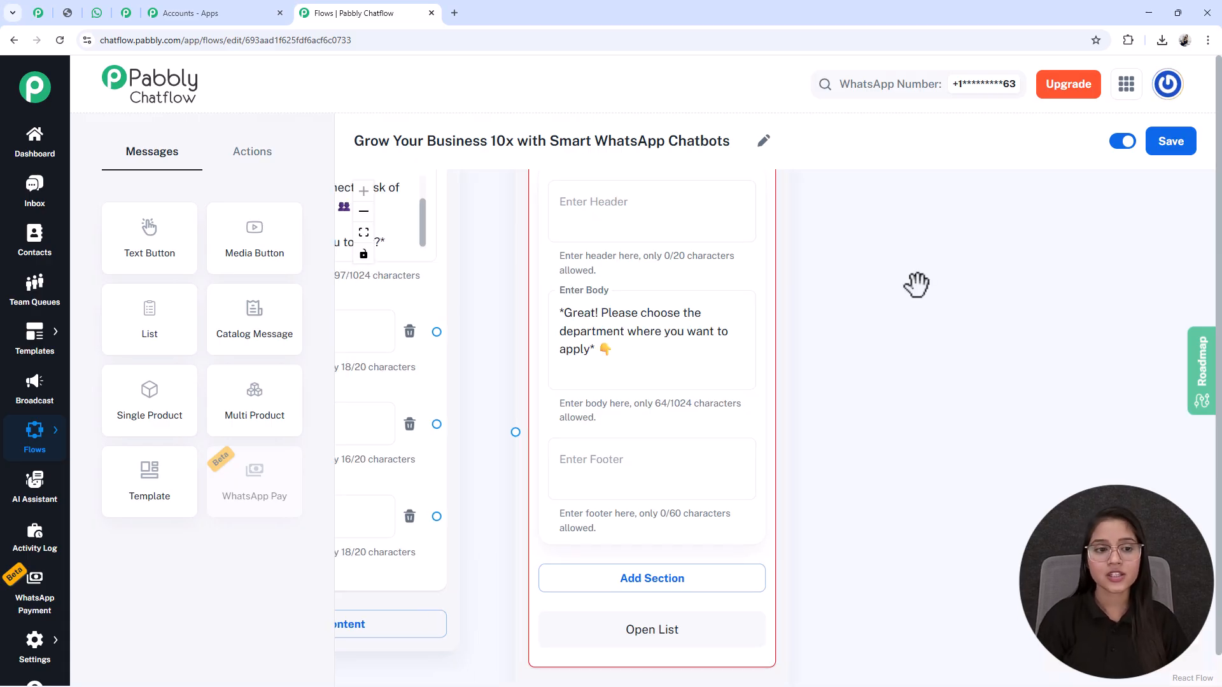
pyautogui.click(634, 382)
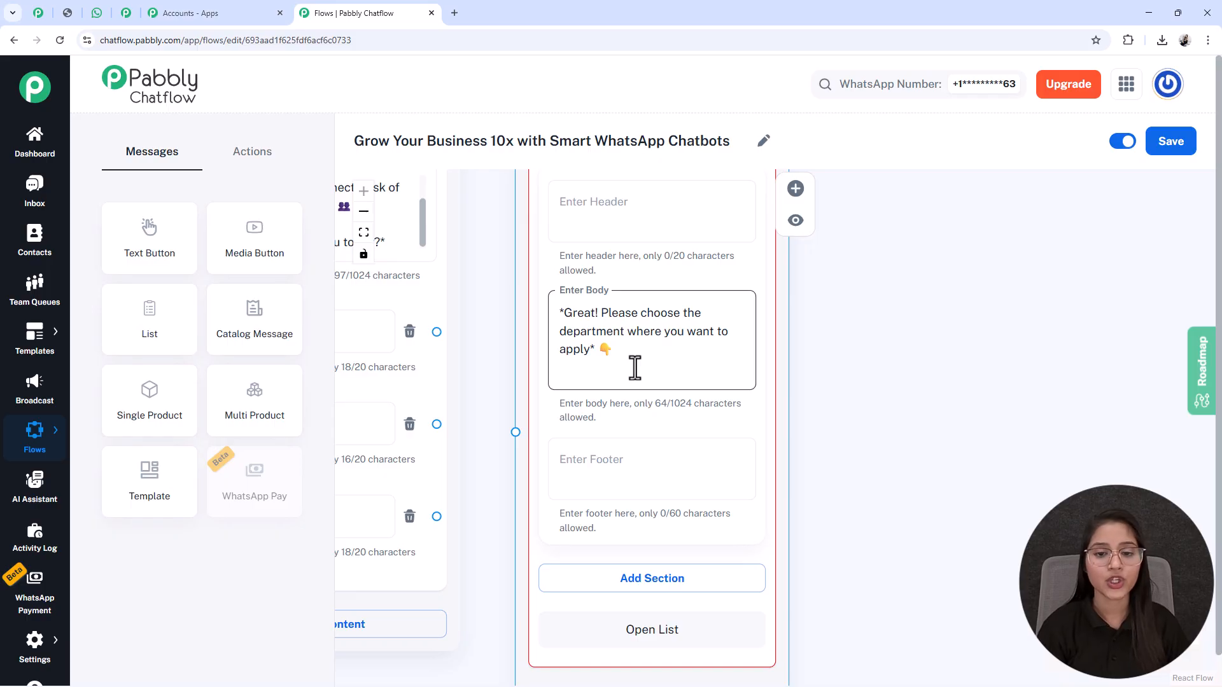
pyautogui.click(787, 392)
pyautogui.moveTo(851, 535); pyautogui.dragTo(866, 340)
pyautogui.click(644, 286)
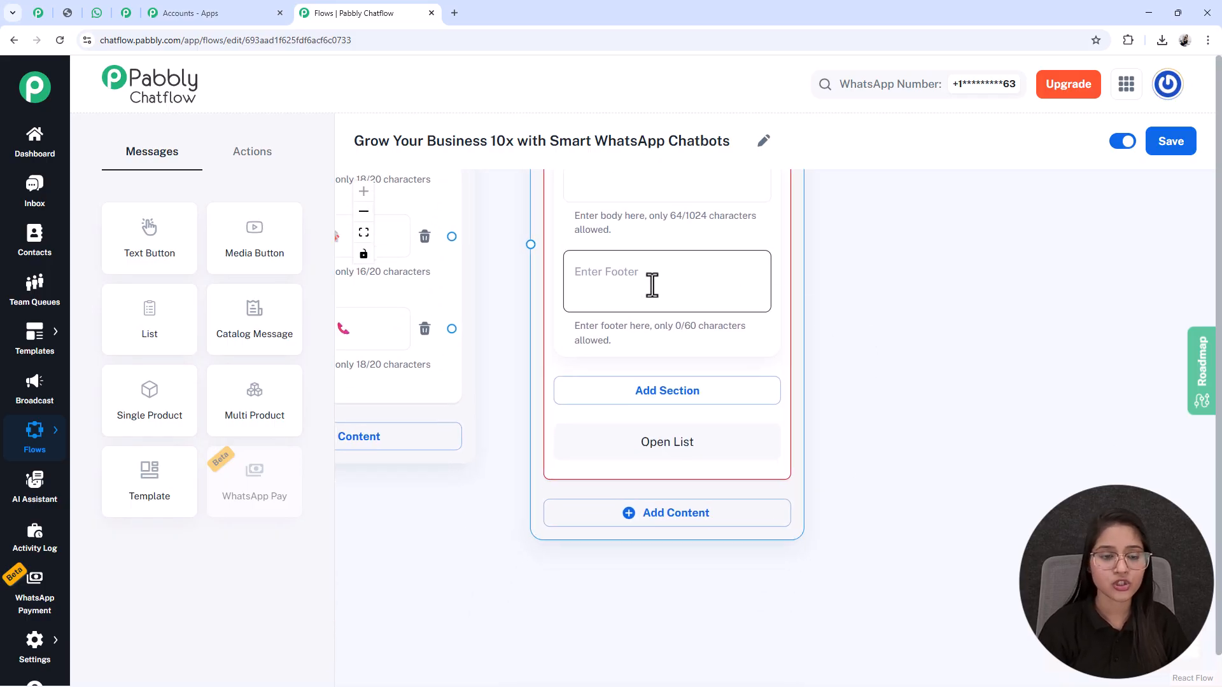
# Step: Add a section titled "Department Type" to the List node
pyautogui.scroll(-3, 652, 286)
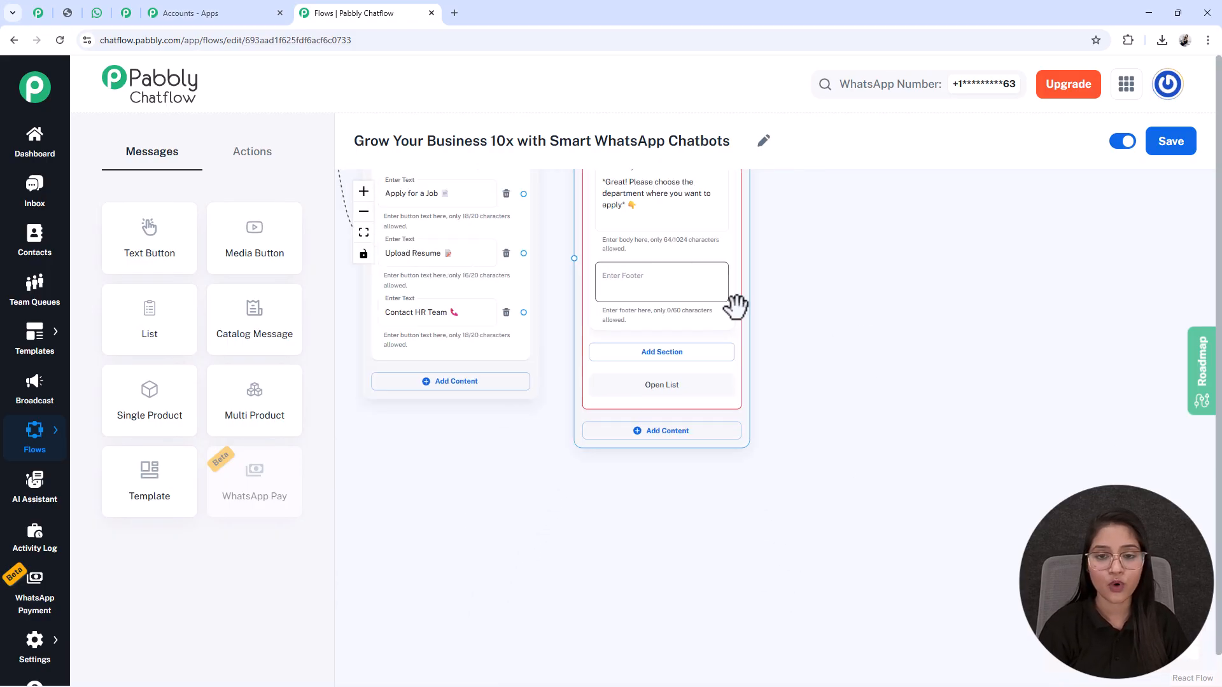
pyautogui.click(650, 356)
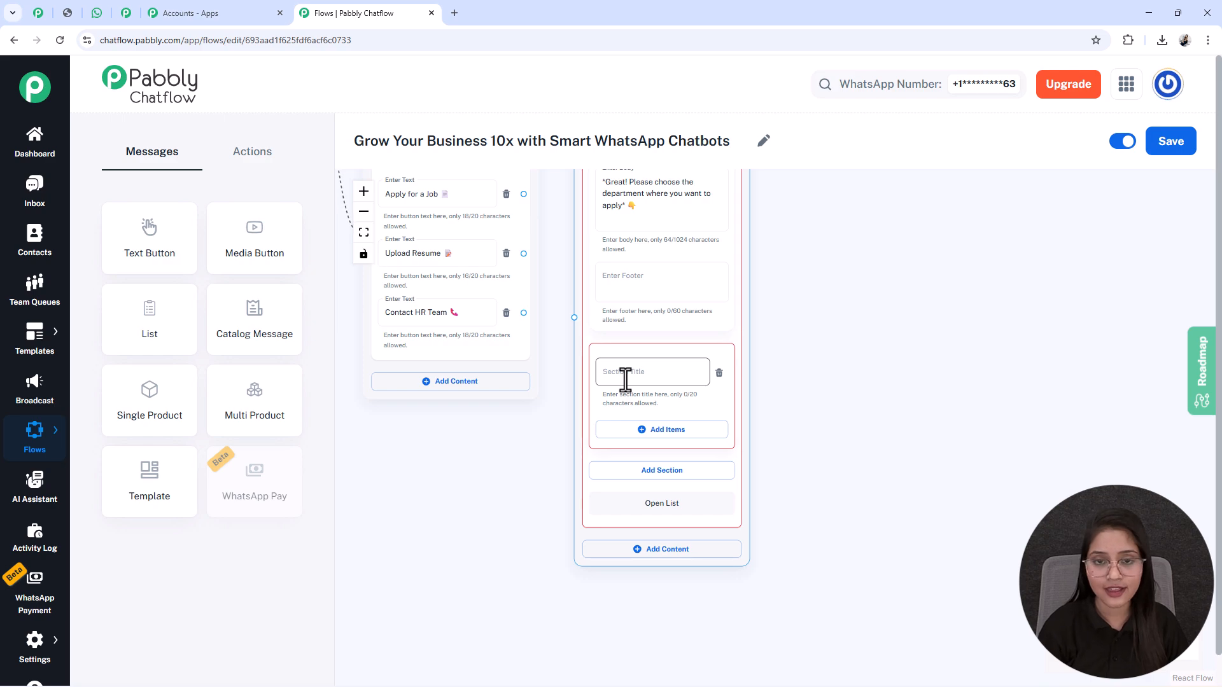
pyautogui.click(624, 372)
pyautogui.write('Department Type')
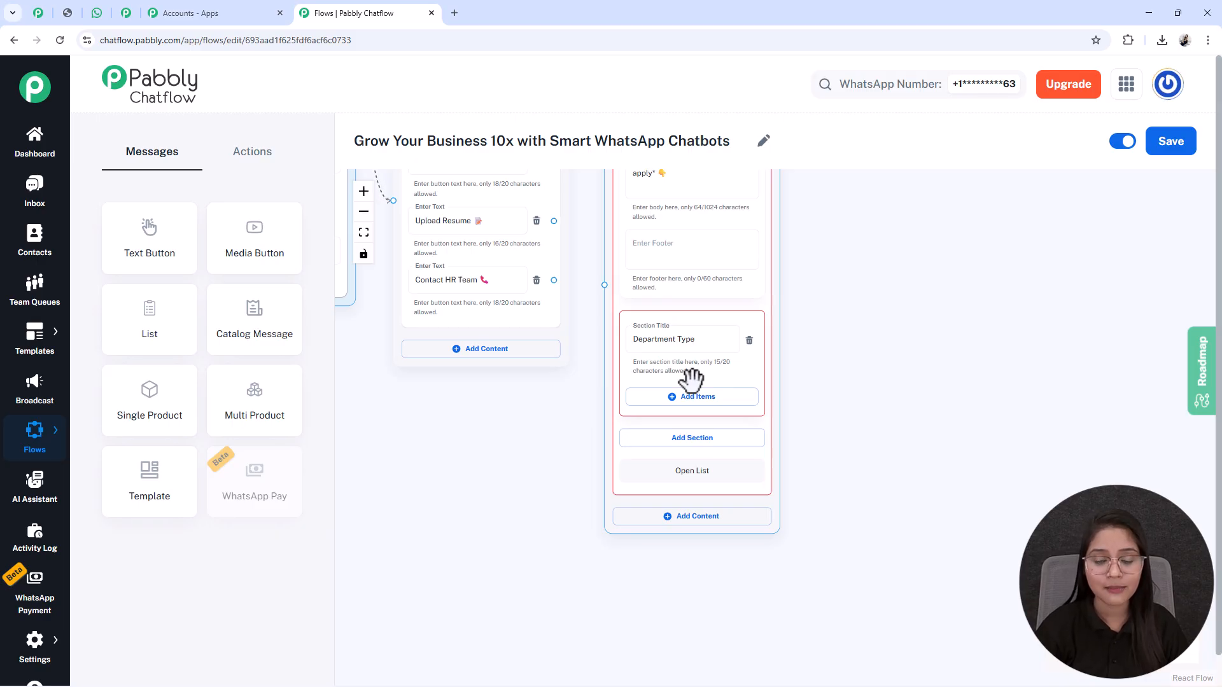
# Step: Add four items to the Department Type section, titled "IT & Software", "Sales & Marketing", "Human Resources" and "Customer Support"
pyautogui.click(690, 395)
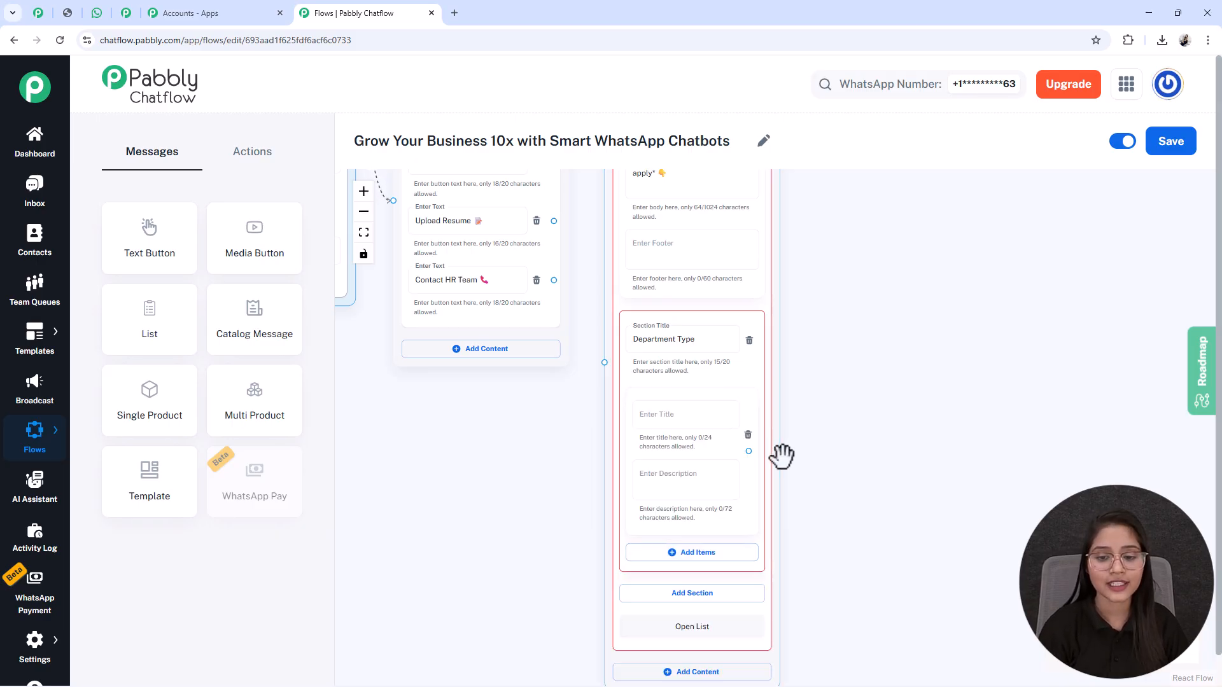
pyautogui.click(731, 495)
pyautogui.click(698, 451)
pyautogui.click(738, 447)
pyautogui.scroll(-3, 1018, 376)
pyautogui.moveTo(1029, 350); pyautogui.dragTo(815, 417)
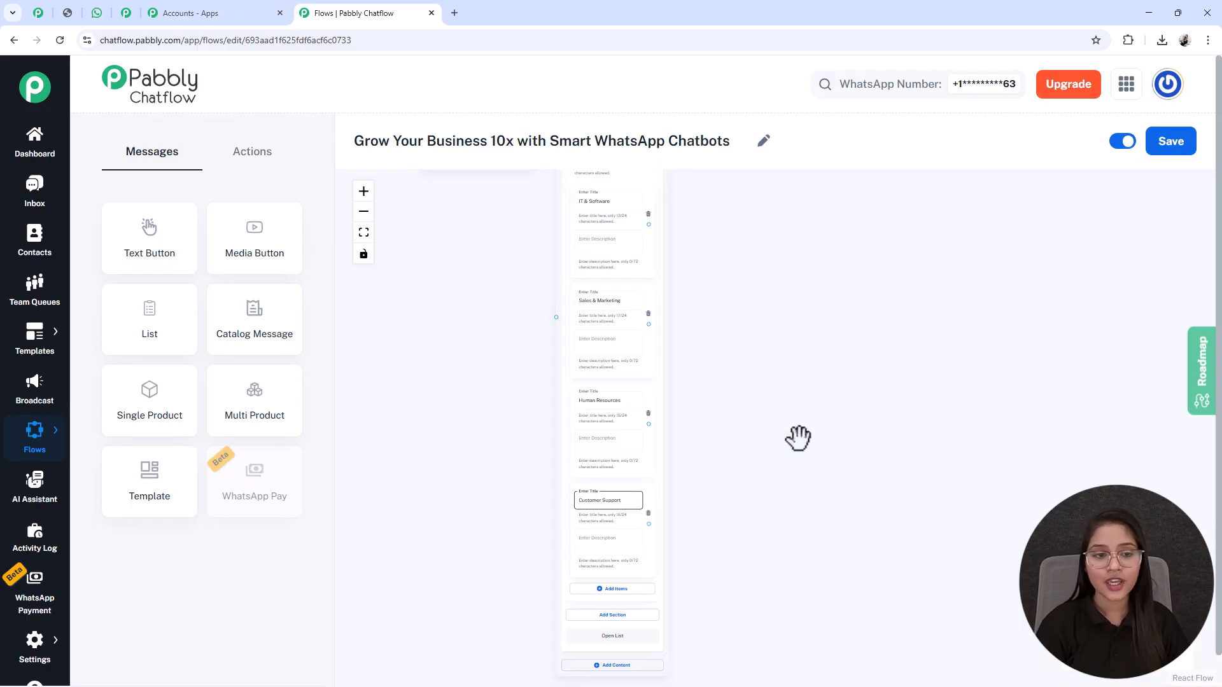
pyautogui.moveTo(799, 439); pyautogui.dragTo(799, 465)
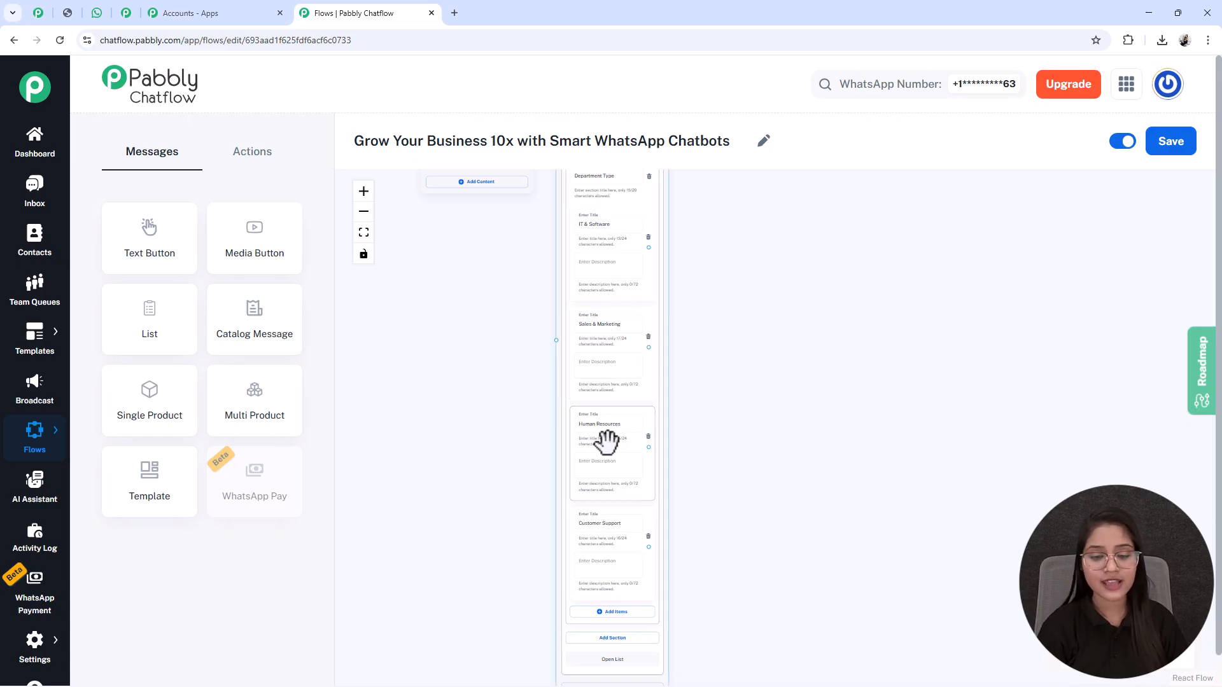
# Step: Connect the "Apply for a Job" button to the List node and move the List node slightly higher on the canvas
pyautogui.scroll(-3, 609, 538)
pyautogui.moveTo(543, 433); pyautogui.dragTo(525, 526)
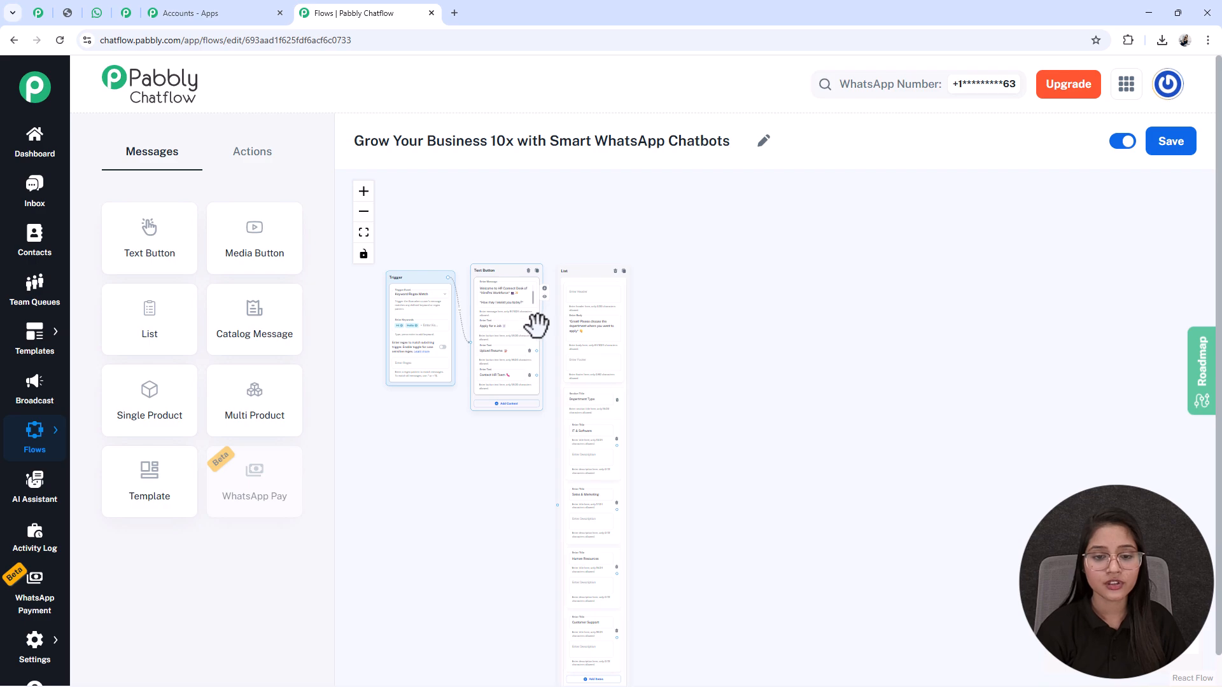
pyautogui.moveTo(536, 327); pyautogui.dragTo(615, 483)
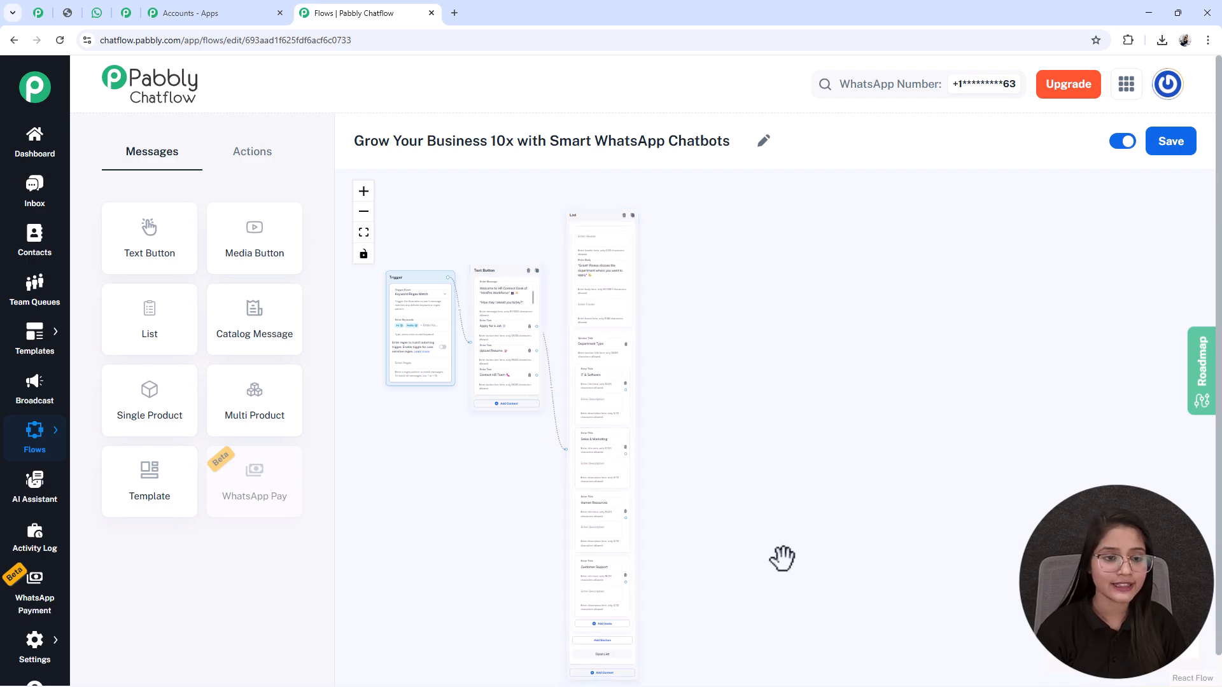
pyautogui.moveTo(782, 558); pyautogui.dragTo(757, 471)
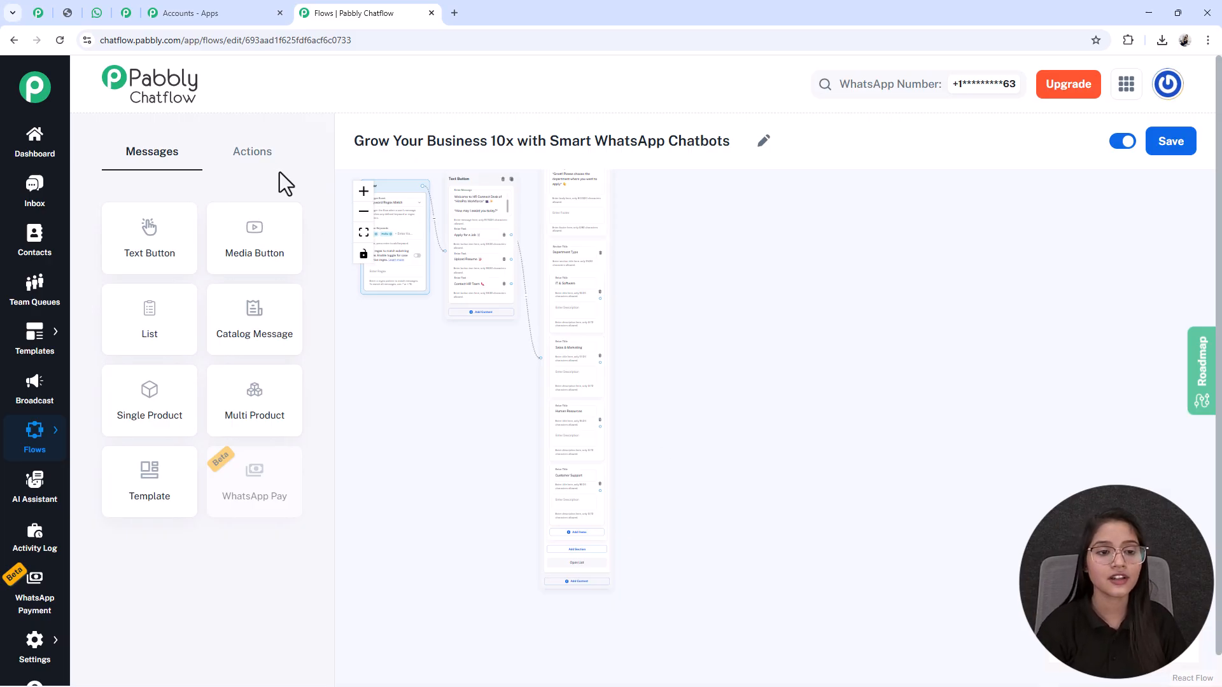
# Step: Add a Set Custom Field action node beside the List node and choose DepartmentType as its contact custom field
pyautogui.click(262, 159)
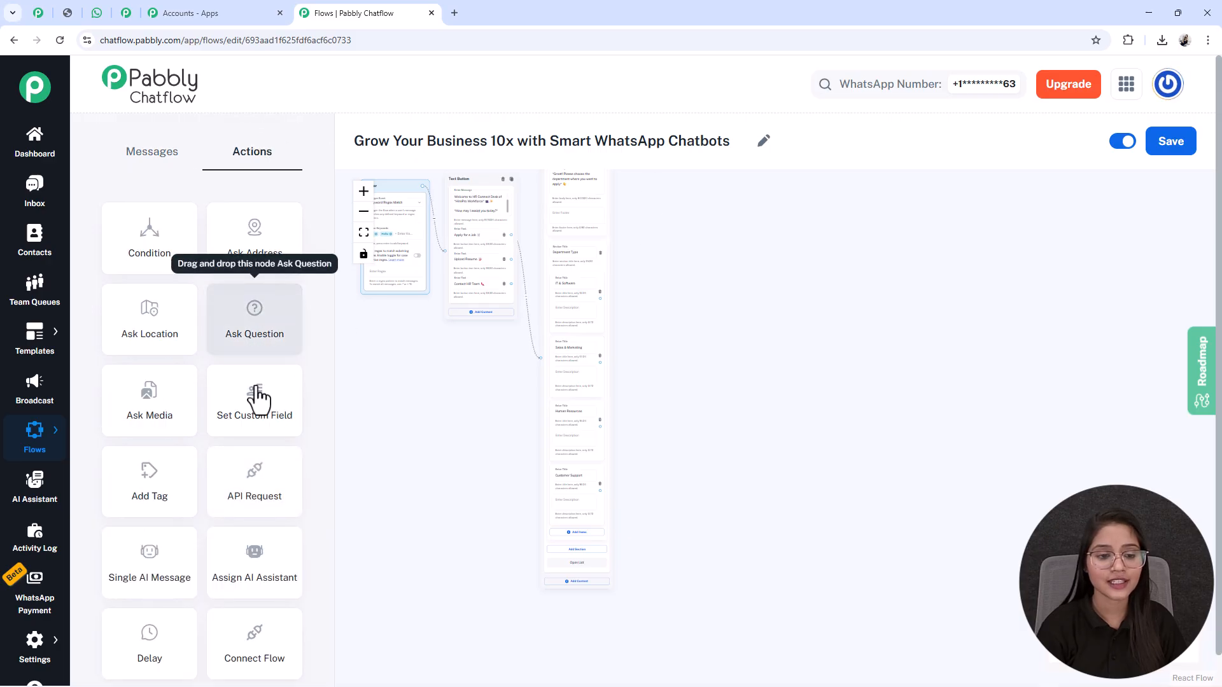
pyautogui.moveTo(254, 414); pyautogui.dragTo(641, 322)
pyautogui.scroll(3, 641, 322)
pyautogui.scroll(2, 639, 318)
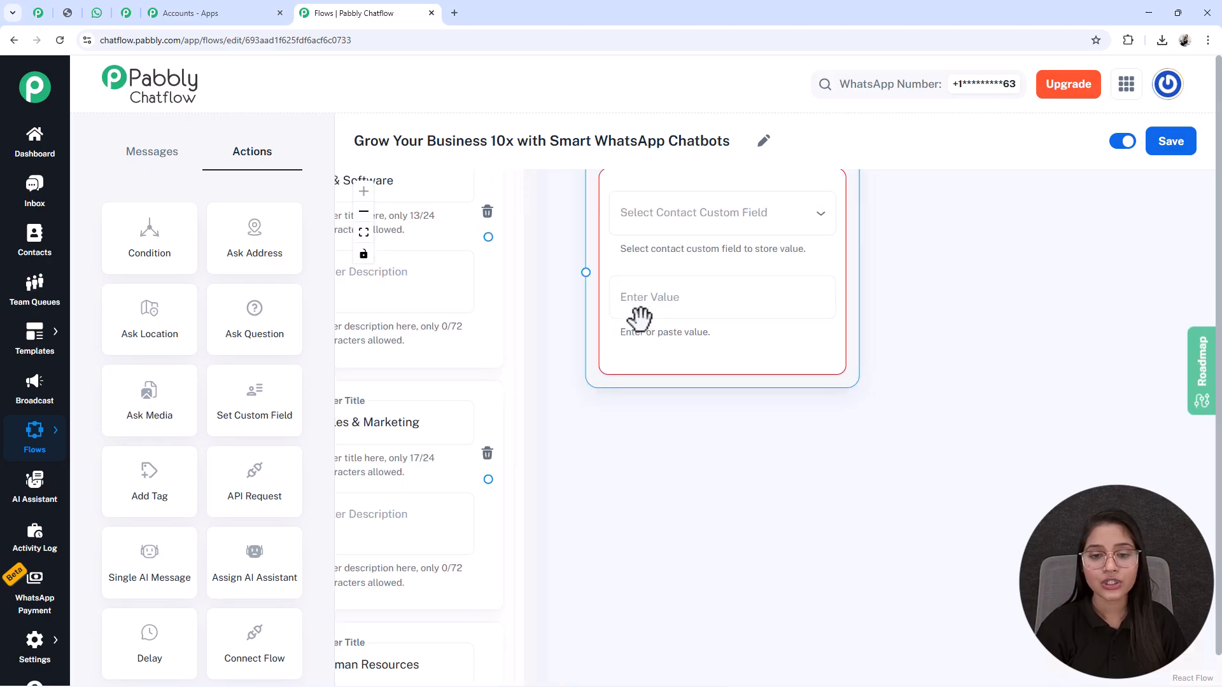
pyautogui.click(670, 230)
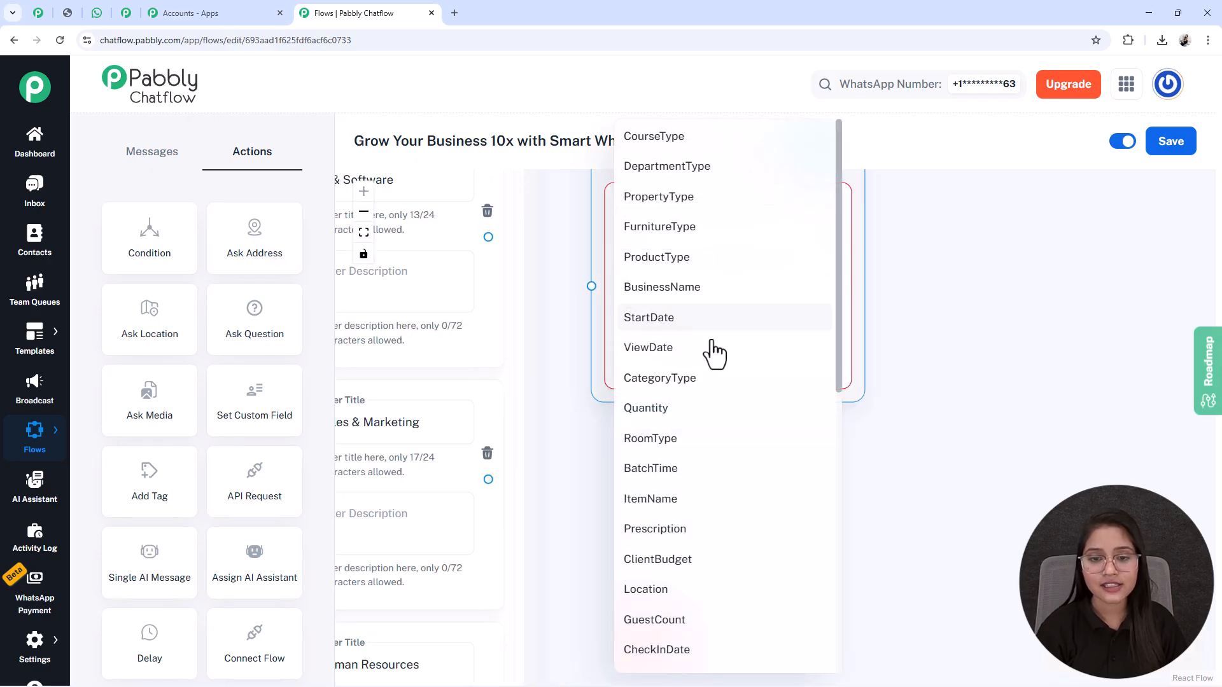
pyautogui.click(676, 168)
# Step: Set the Contact Custom Field node's value to "IT & Software", copied from the matching list item's title
pyautogui.moveTo(597, 498); pyautogui.dragTo(736, 622)
pyautogui.click(491, 327)
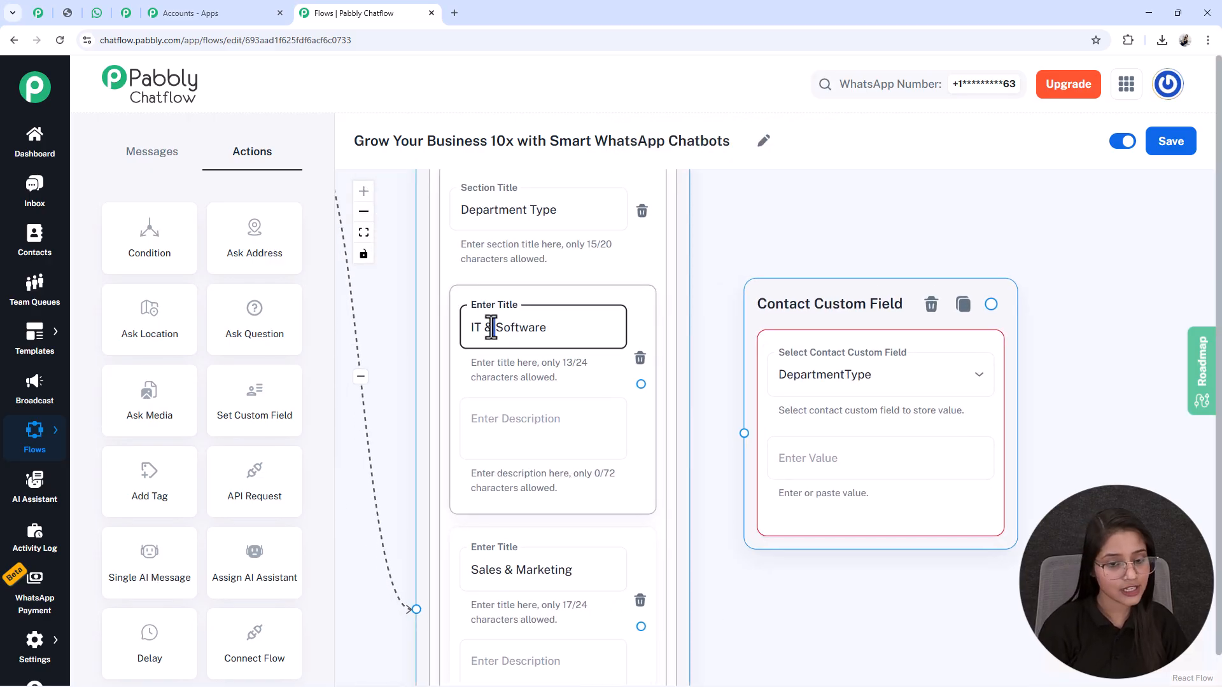
pyautogui.hotkey('ctrl', 'a')
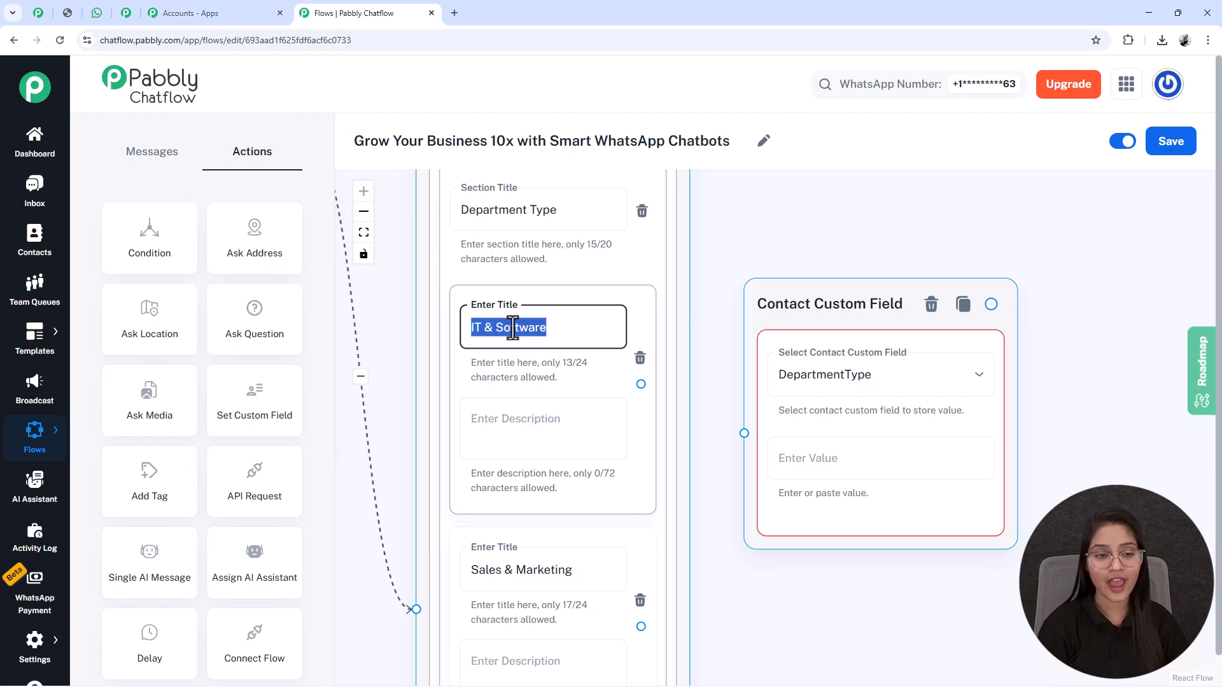
pyautogui.click(812, 453)
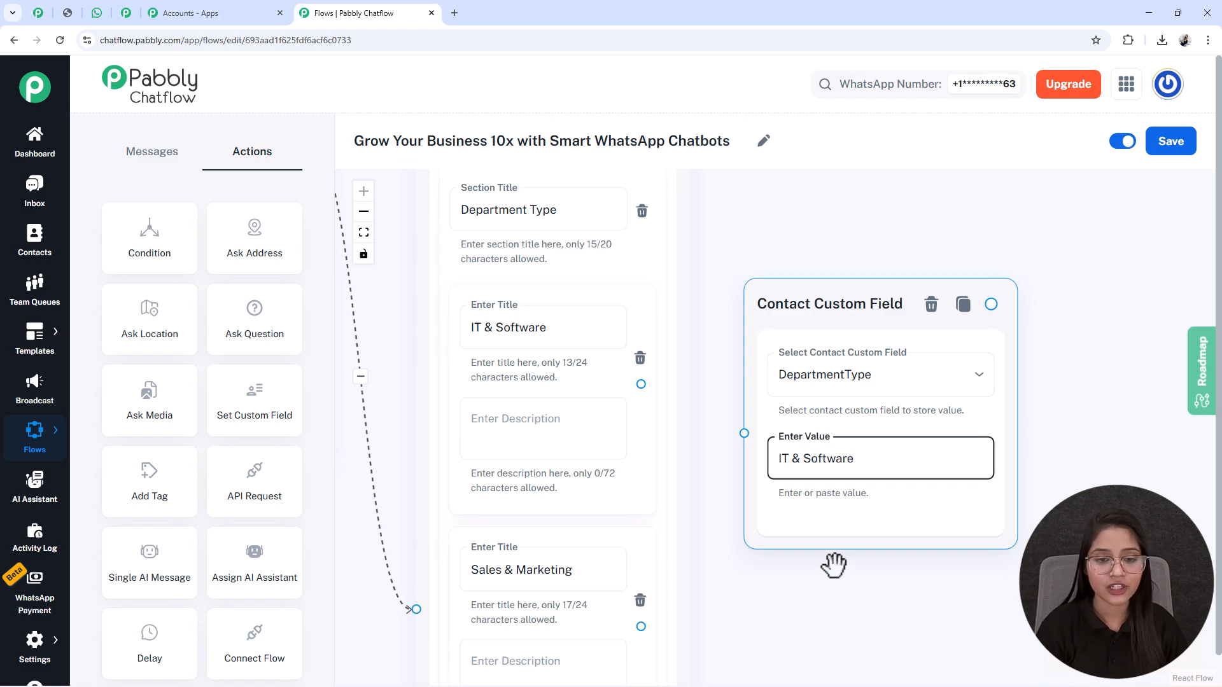
# Step: Connect the "IT & Software" list item to the Contact Custom Field node, move that node slightly higher, and save the flow
pyautogui.moveTo(837, 564); pyautogui.dragTo(844, 588)
pyautogui.moveTo(644, 409); pyautogui.dragTo(741, 448)
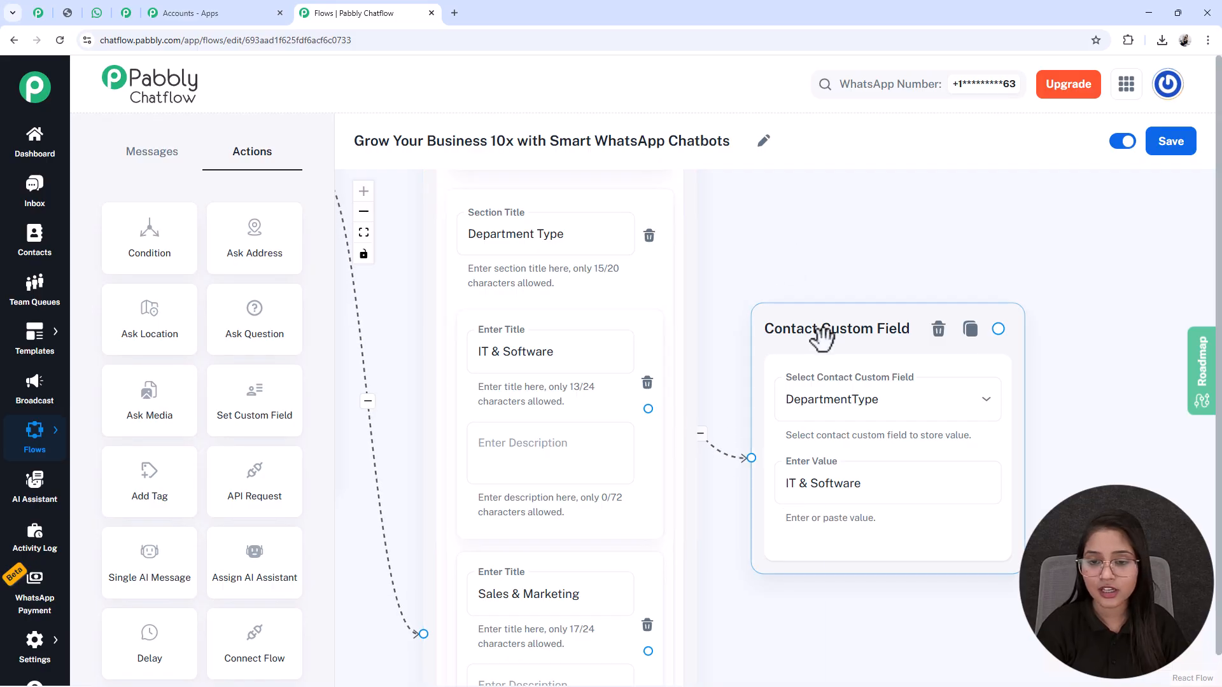
pyautogui.moveTo(821, 338); pyautogui.dragTo(809, 314)
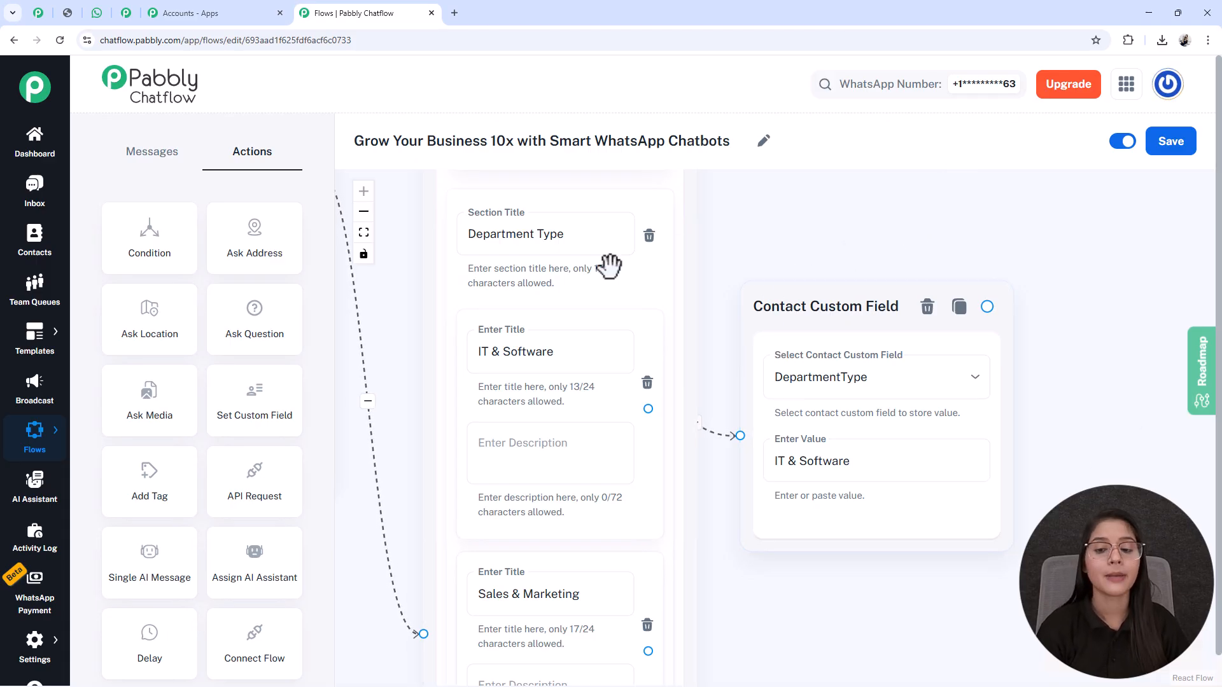
pyautogui.click(1165, 143)
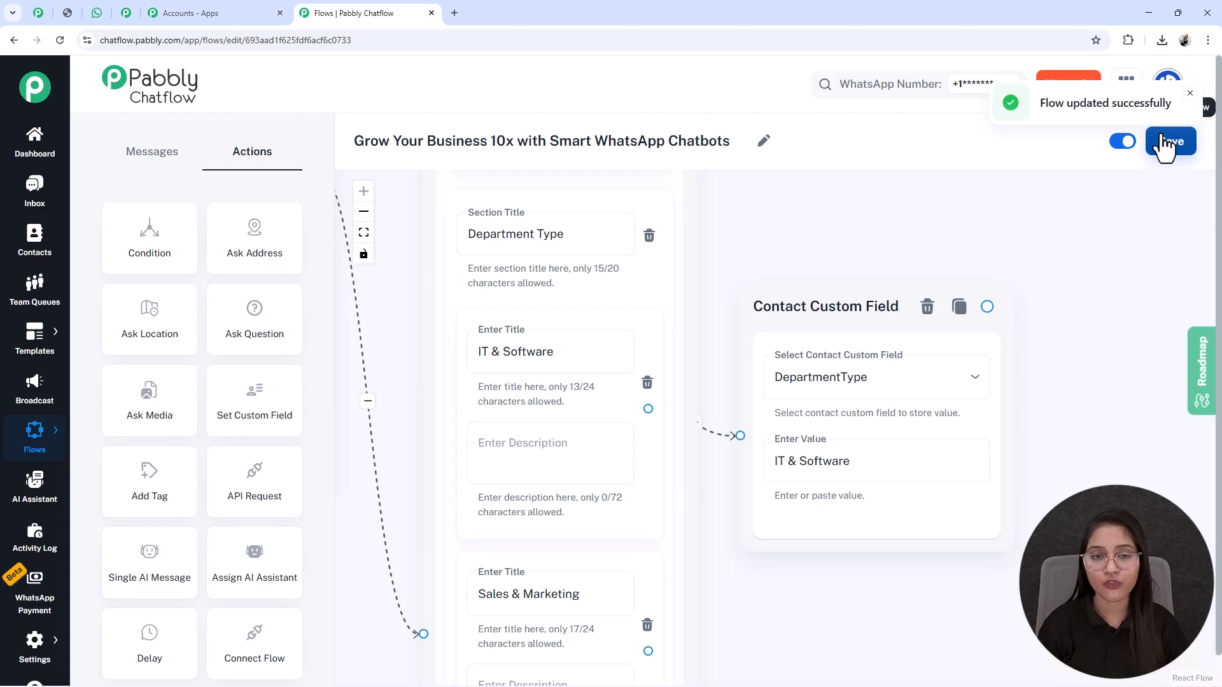
pyautogui.scroll(-1, 575, 407)
pyautogui.scroll(1, 216, 493)
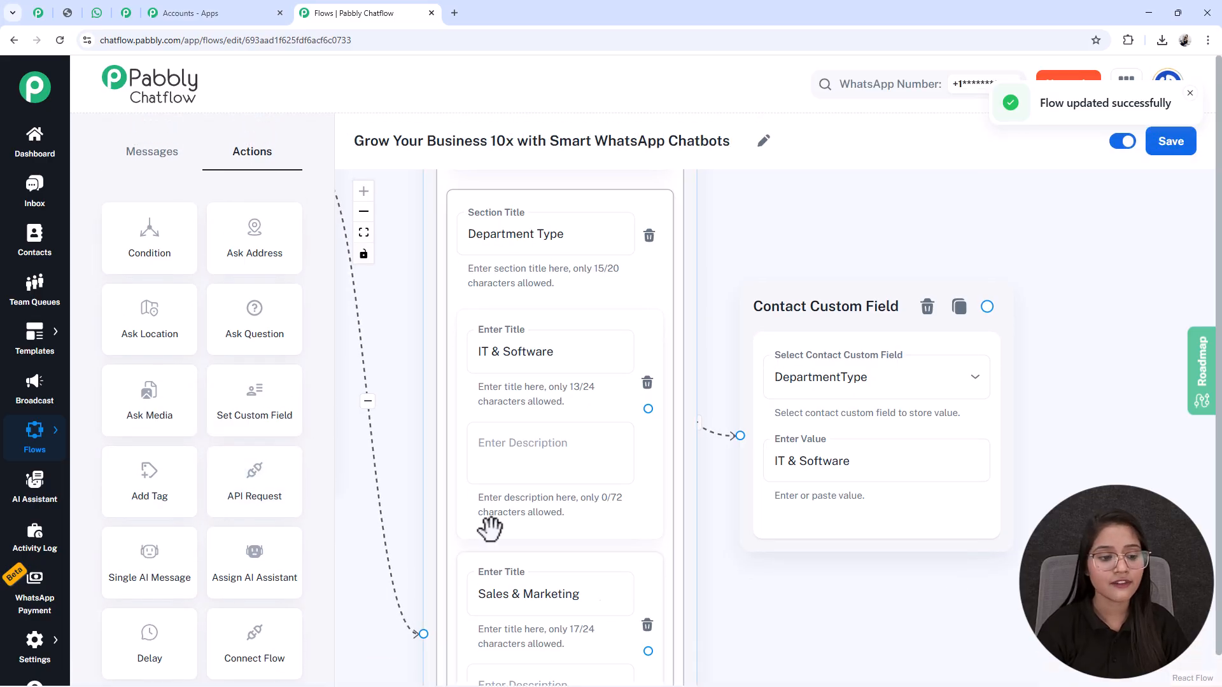
# Step: Open the Contact Custom Fields settings in a new tab and review the existing fields down to the end of the list
pyautogui.moveTo(38, 665)
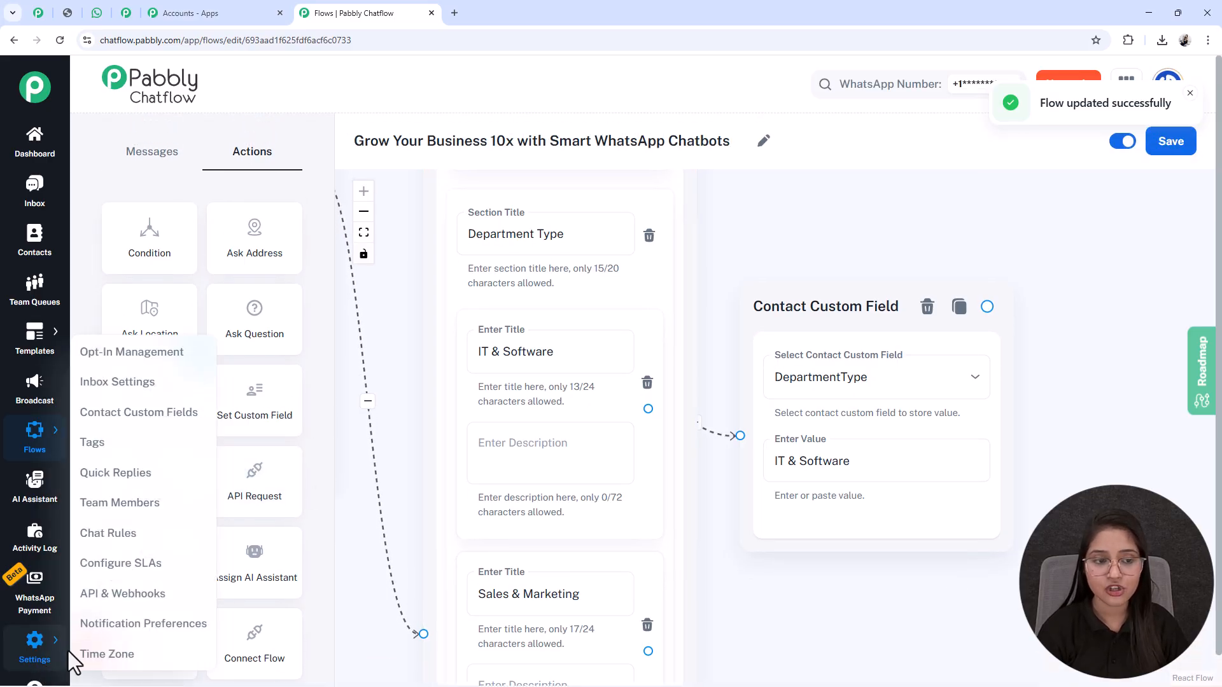
pyautogui.rightClick(105, 421)
pyautogui.click(130, 433)
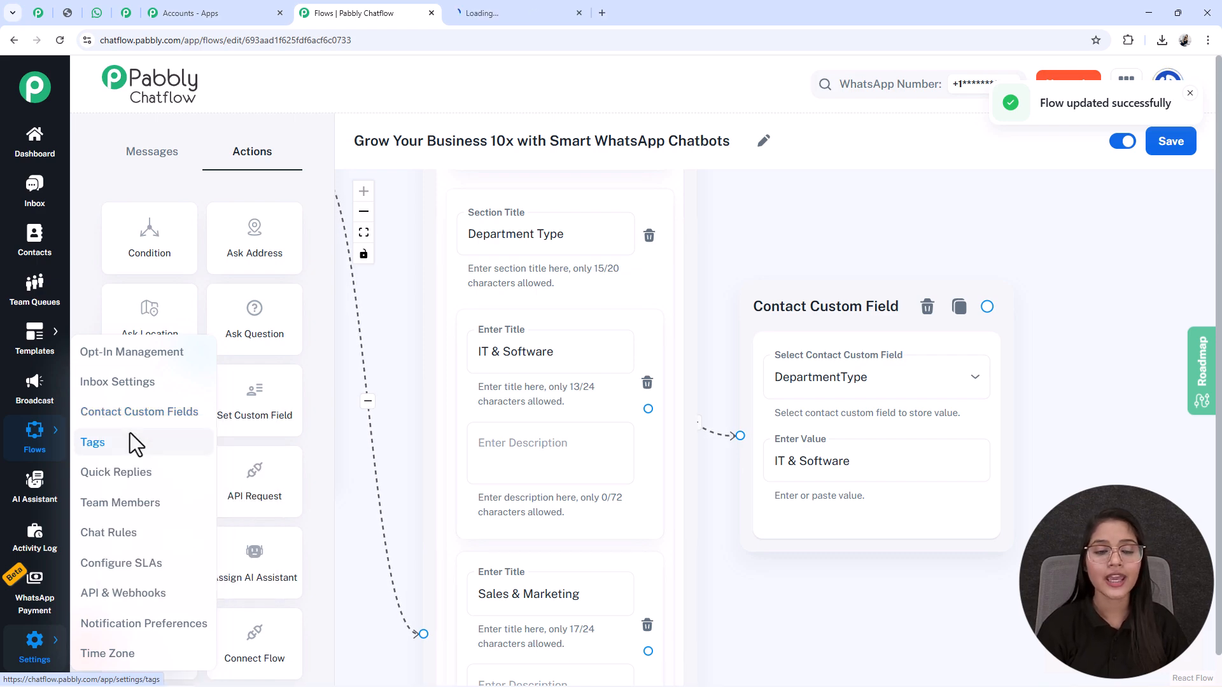
pyautogui.click(514, 3)
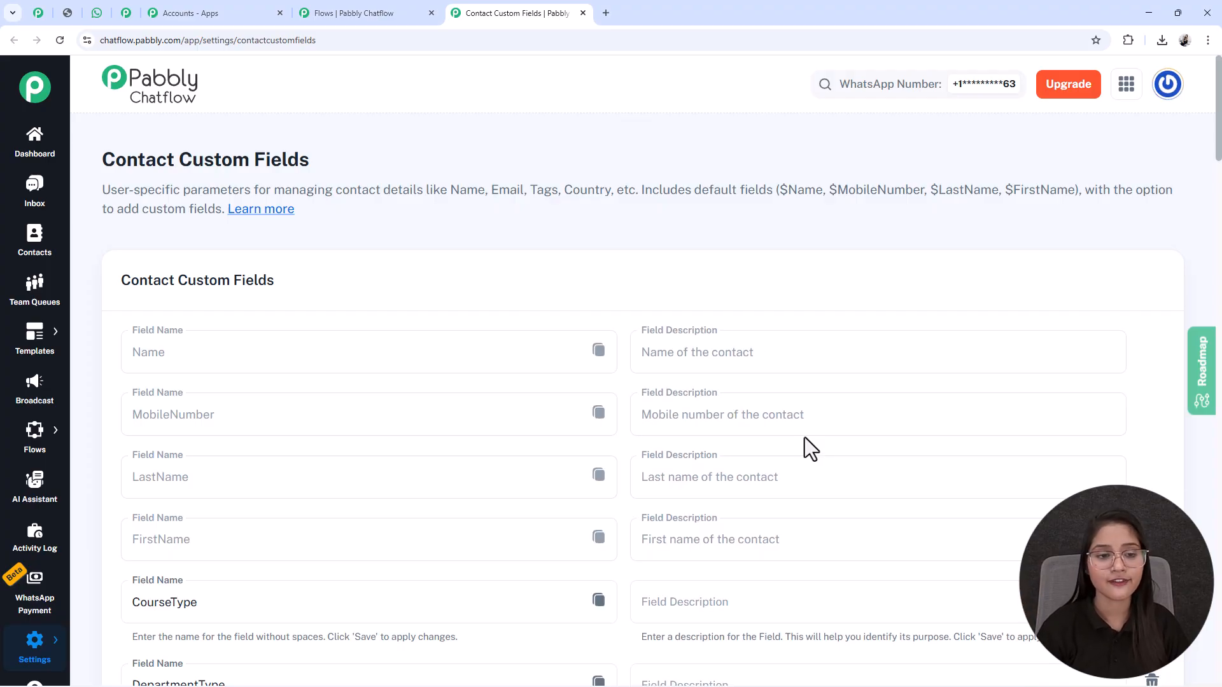
pyautogui.middleClick(801, 438)
pyautogui.scroll(-3, 794, 483)
pyautogui.scroll(-5, 794, 484)
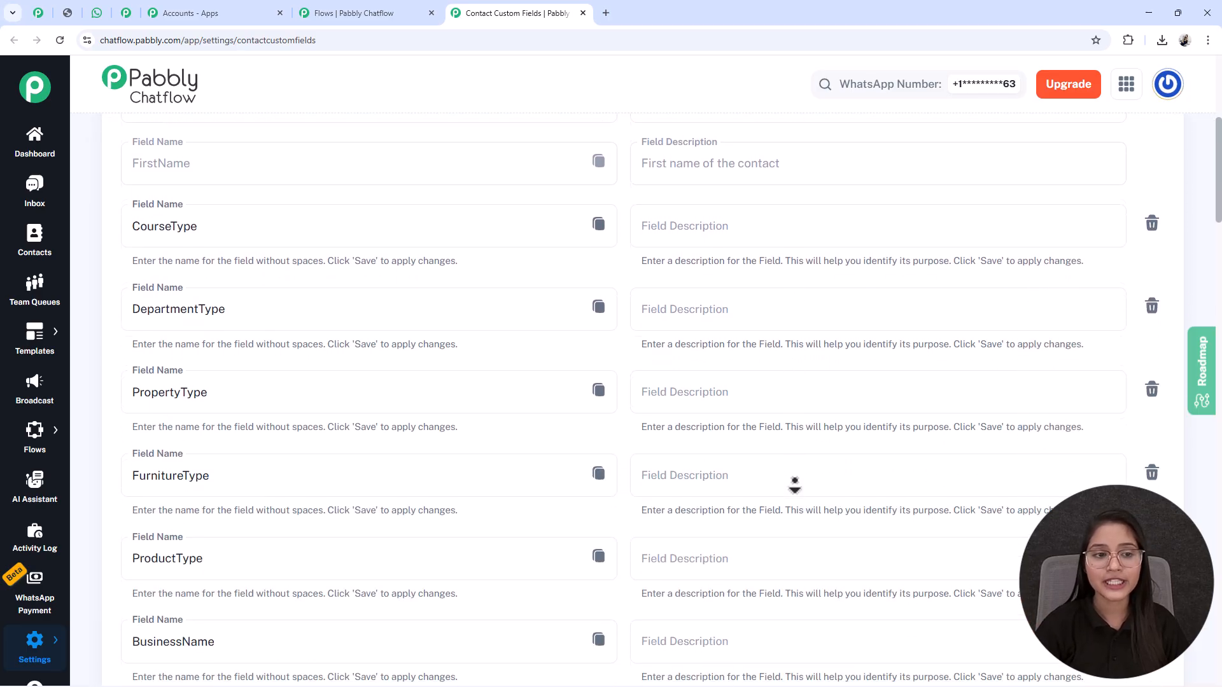
pyautogui.scroll(-5, 794, 485)
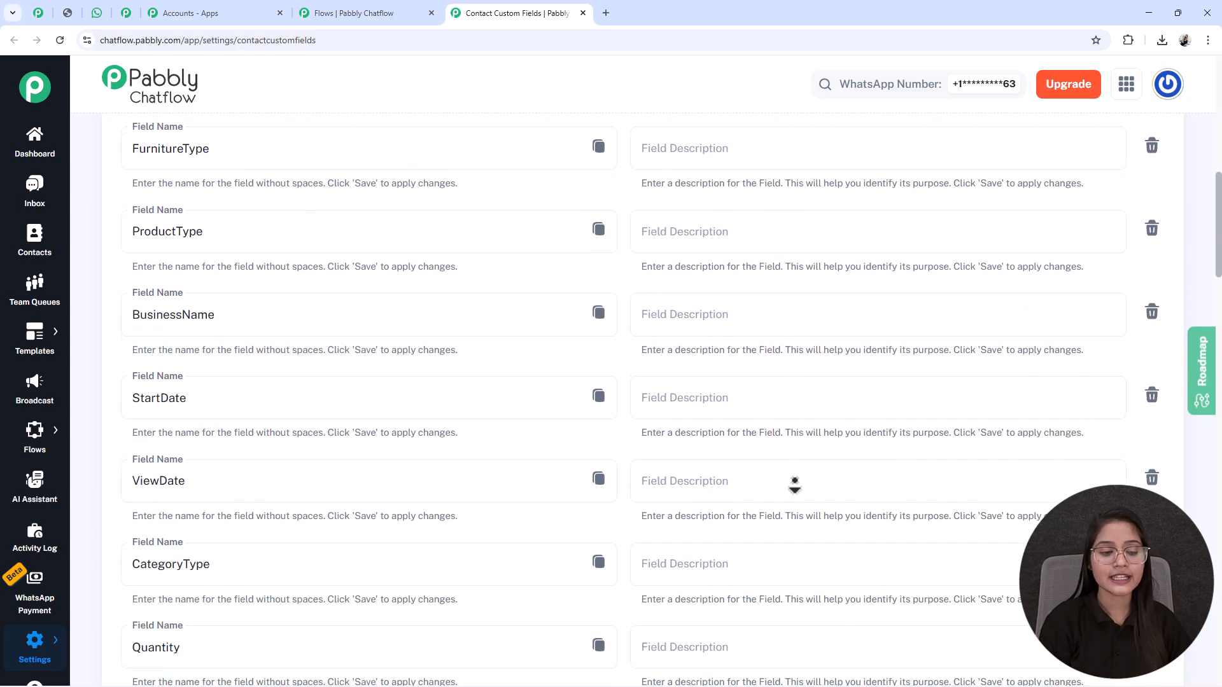
pyautogui.scroll(-5, 794, 485)
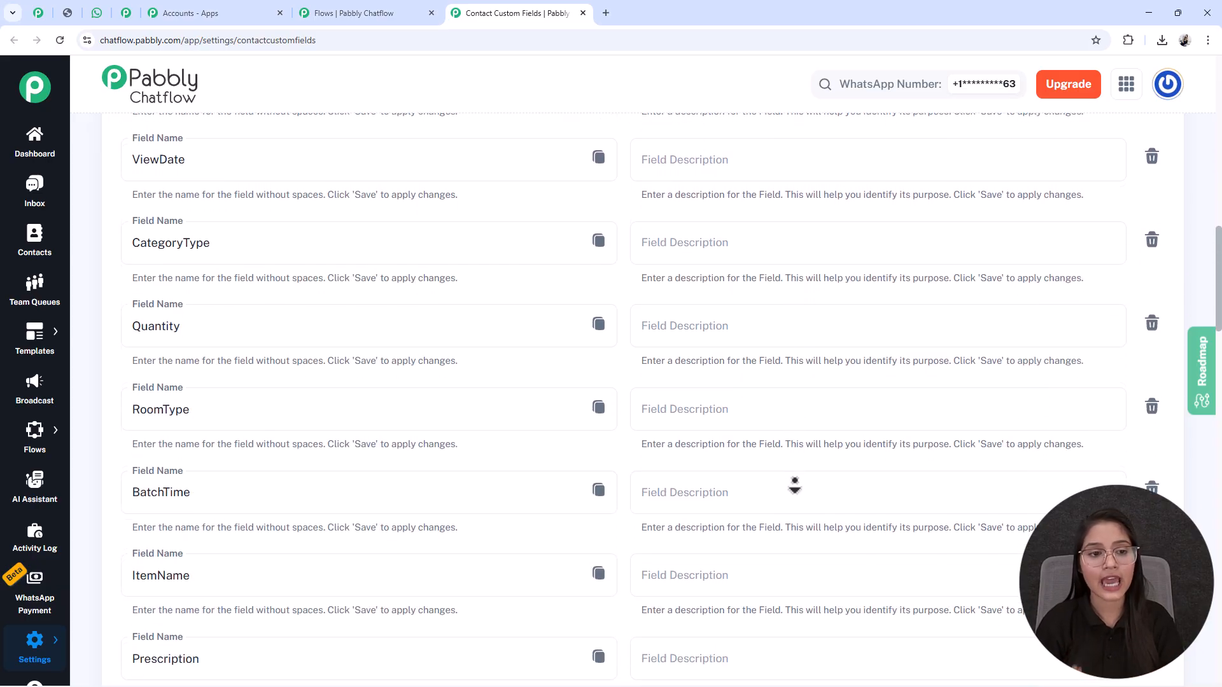
pyautogui.scroll(-15, 794, 485)
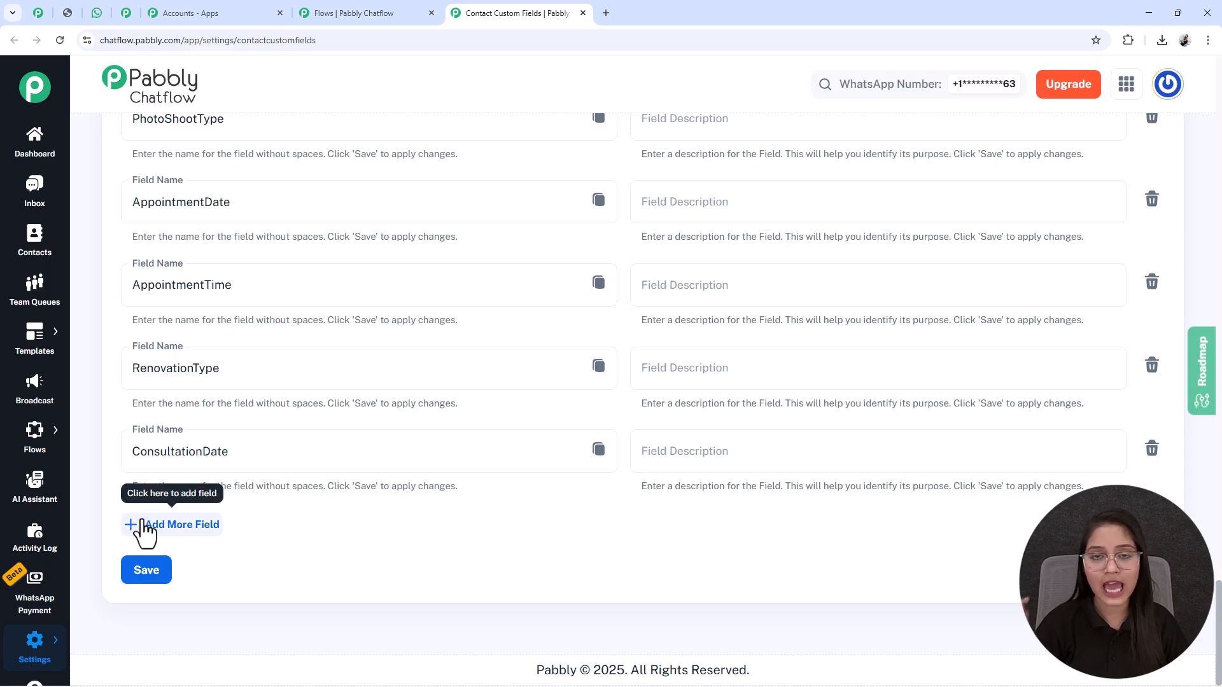
# Step: Add an empty contact custom field row, check the DepartmentType field name, and close the settings tab without saving
pyautogui.click(144, 526)
pyautogui.click(156, 541)
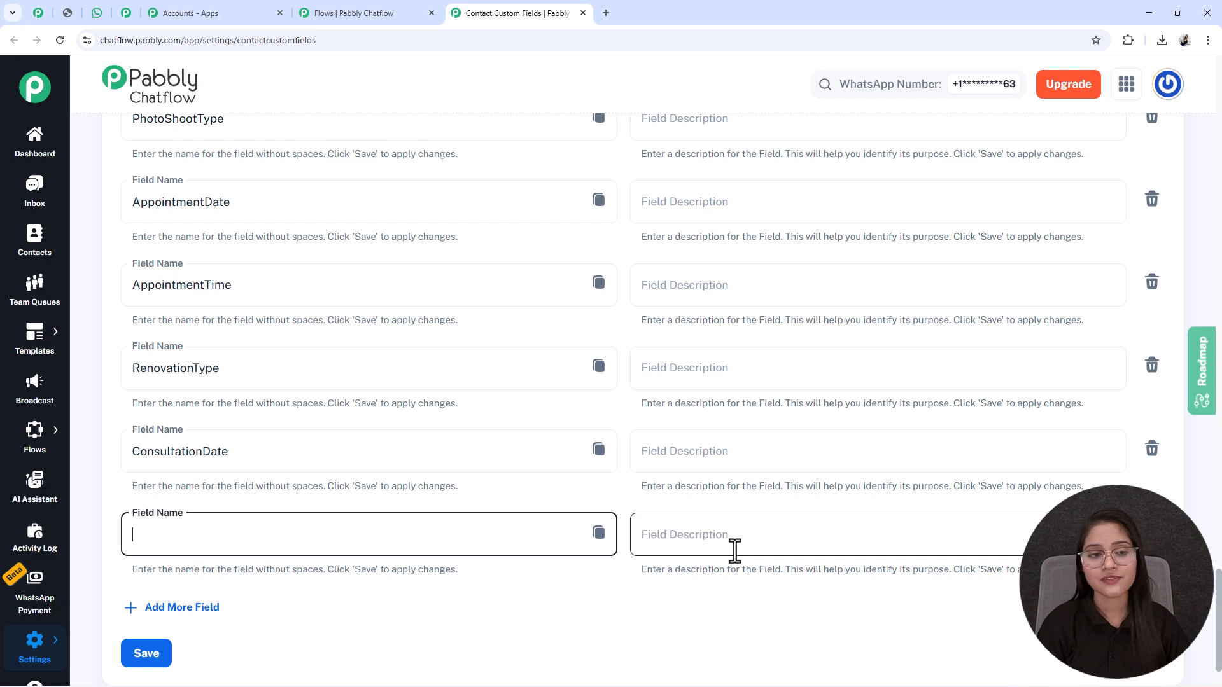
pyautogui.scroll(20, 734, 551)
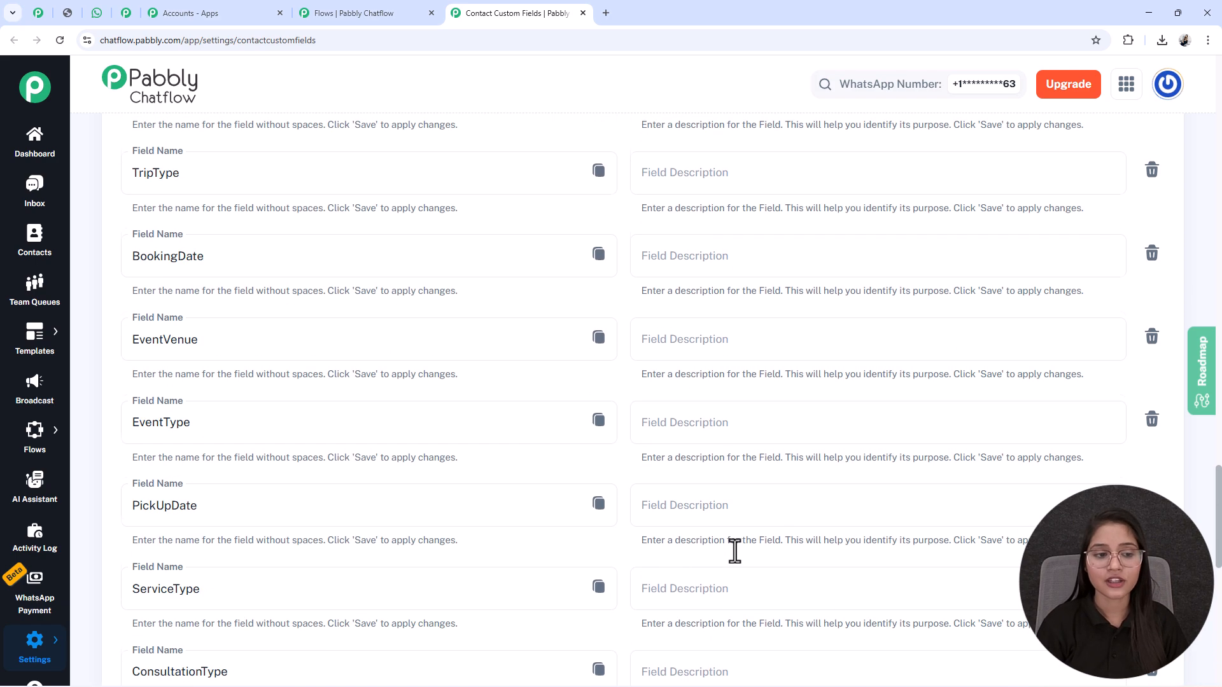
pyautogui.scroll(20, 734, 551)
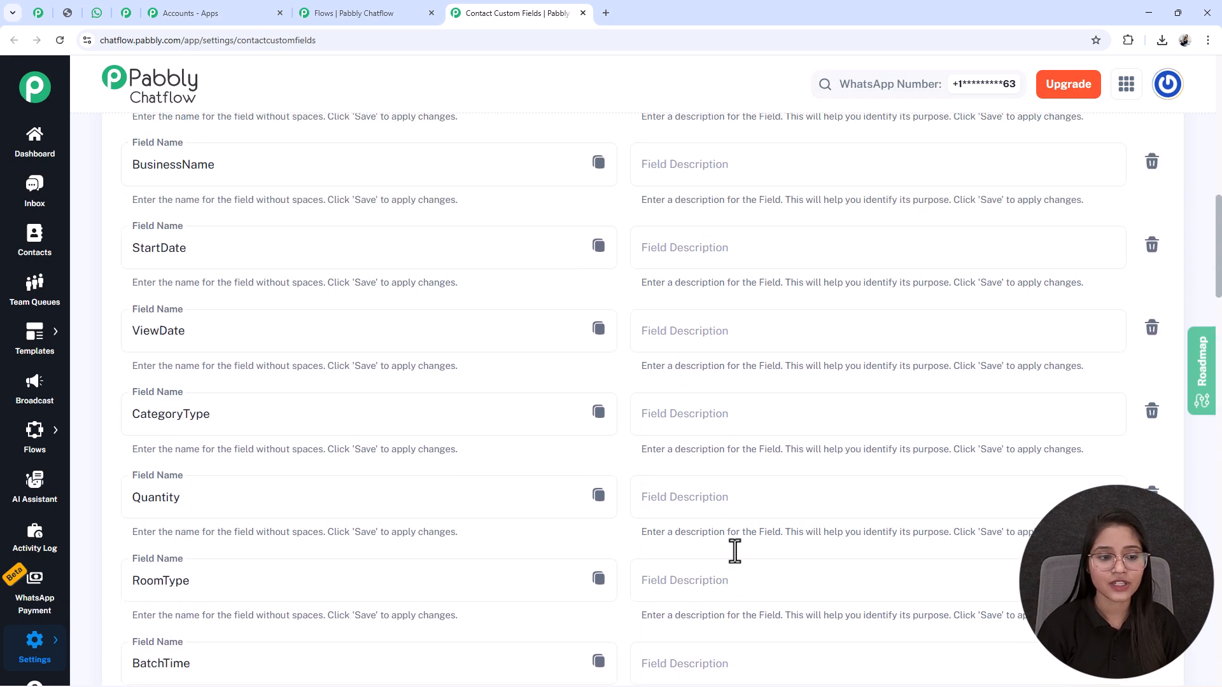
pyautogui.scroll(-4, 734, 551)
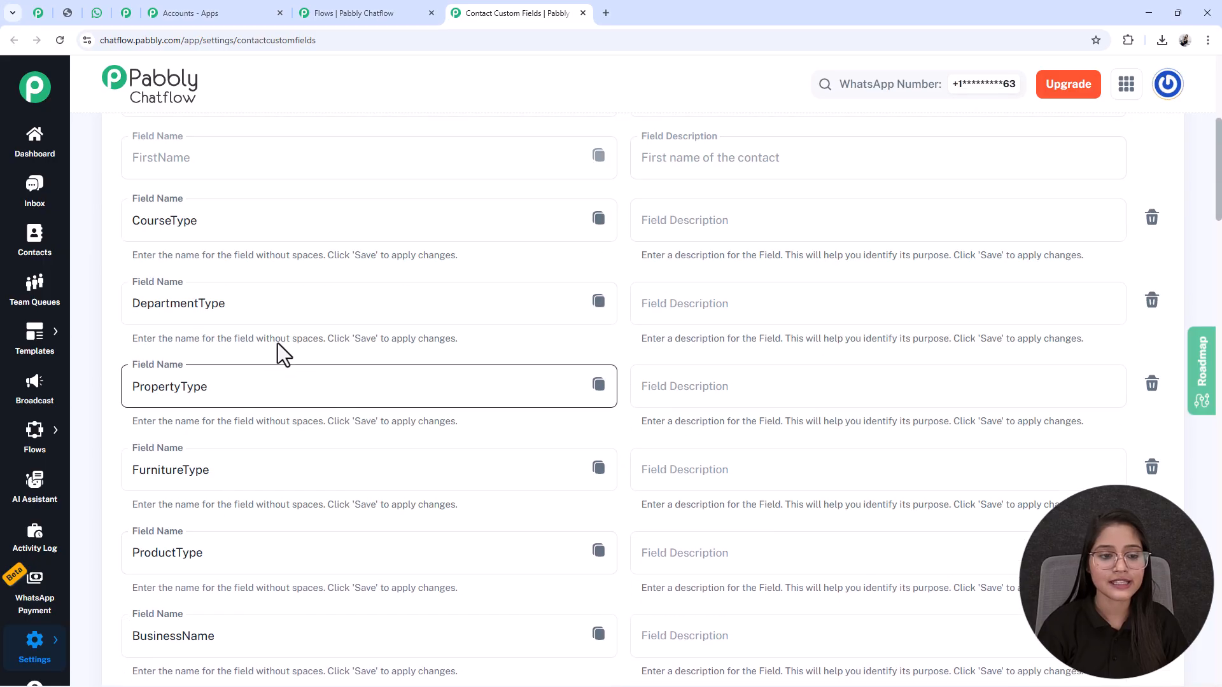
pyautogui.doubleClick(178, 303)
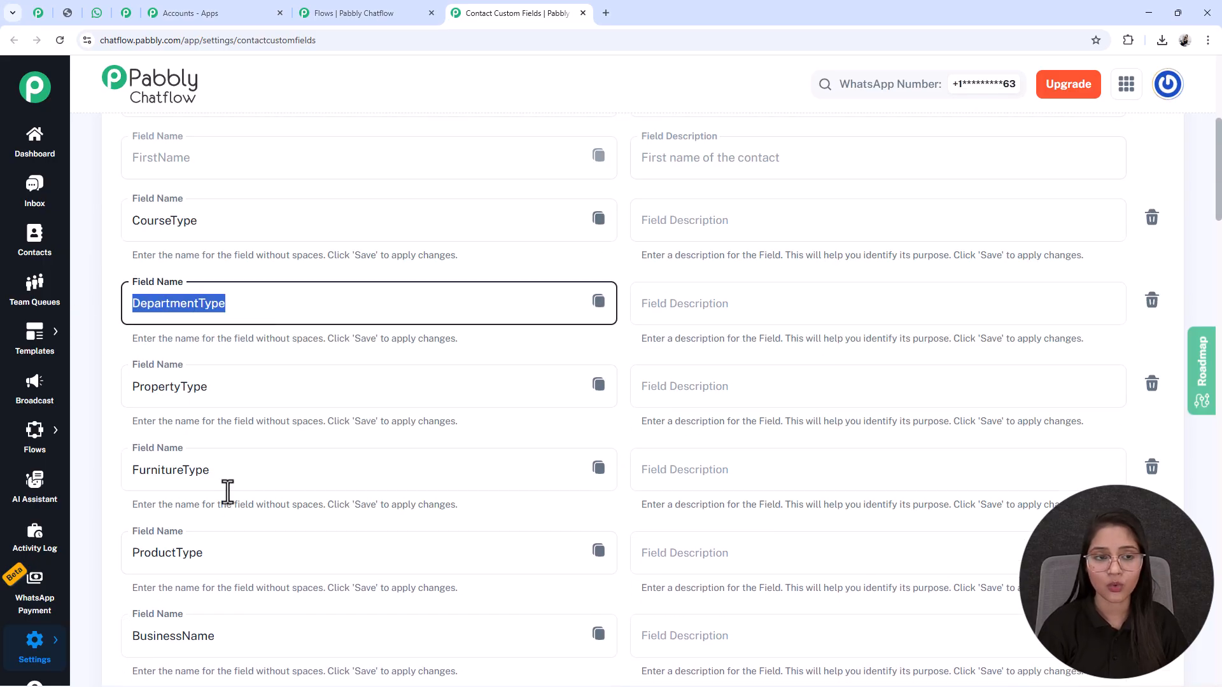
pyautogui.click(583, 13)
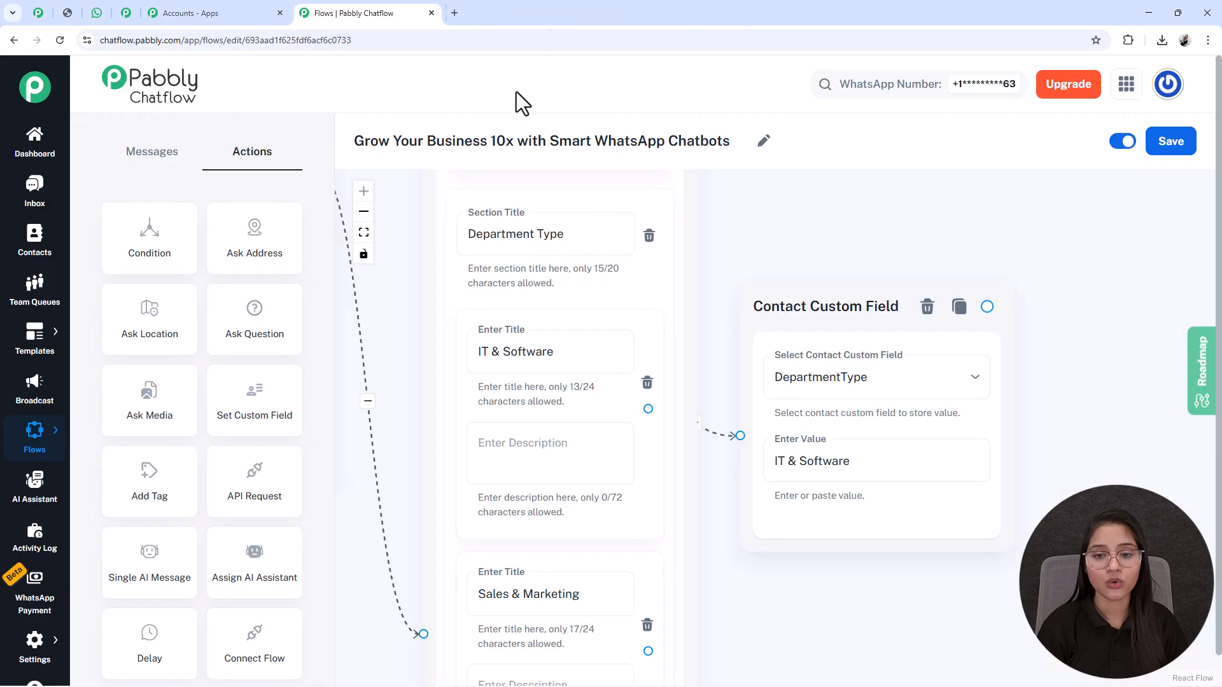
# Step: Examine the Sales & Marketing, Human Resources and Customer Support list items and their connection points on the canvas
pyautogui.moveTo(851, 614); pyautogui.dragTo(793, 490)
pyautogui.moveTo(769, 405); pyautogui.dragTo(772, 374)
pyautogui.click(538, 279)
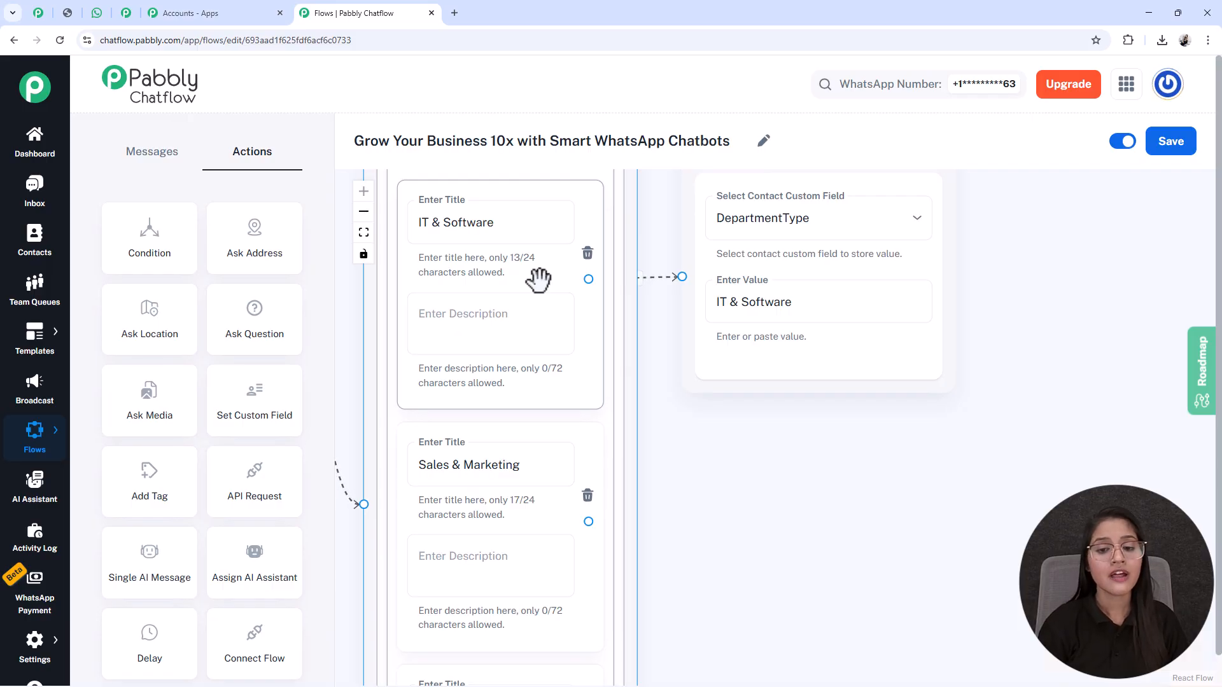
pyautogui.scroll(-3, 611, 352)
pyautogui.scroll(-2, 763, 515)
pyautogui.moveTo(743, 544); pyautogui.dragTo(730, 388)
pyautogui.click(594, 237)
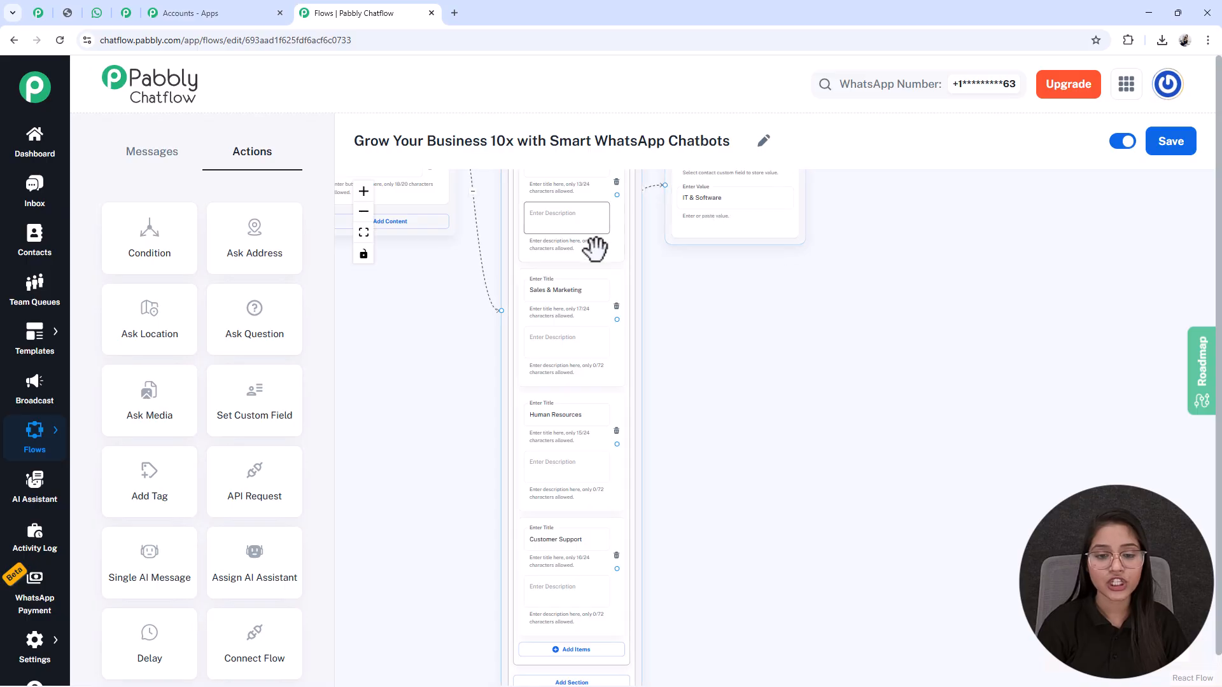
pyautogui.moveTo(813, 480); pyautogui.dragTo(794, 508)
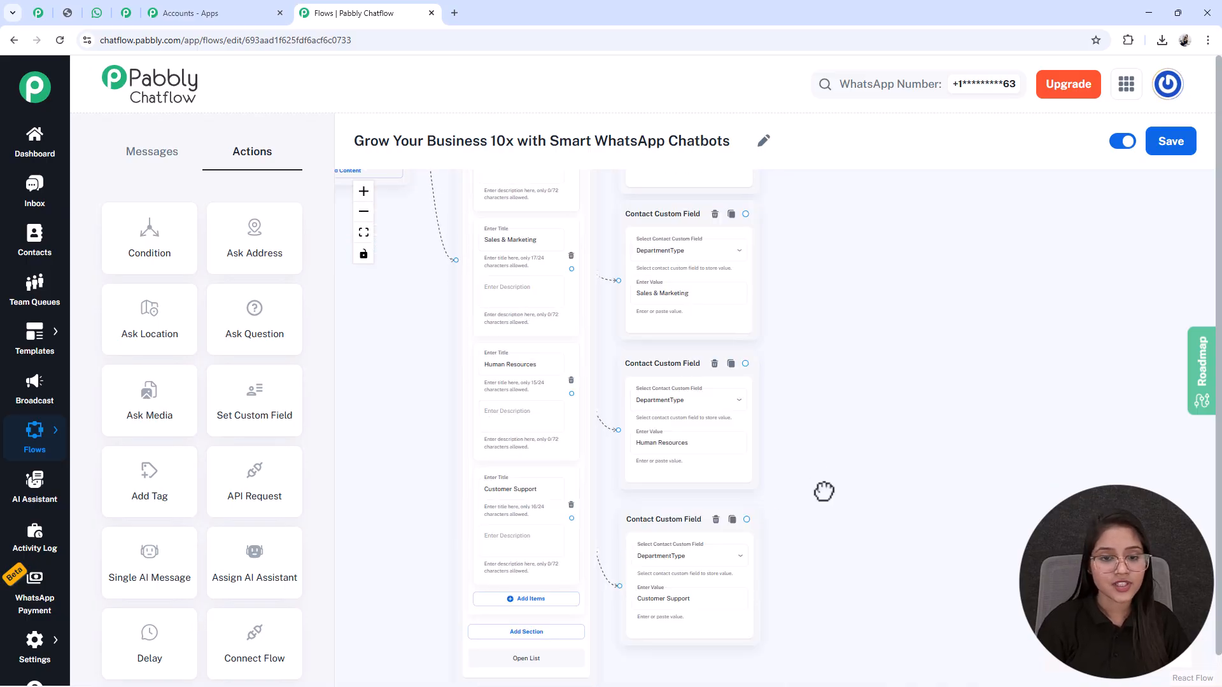
pyautogui.moveTo(823, 491); pyautogui.dragTo(823, 499)
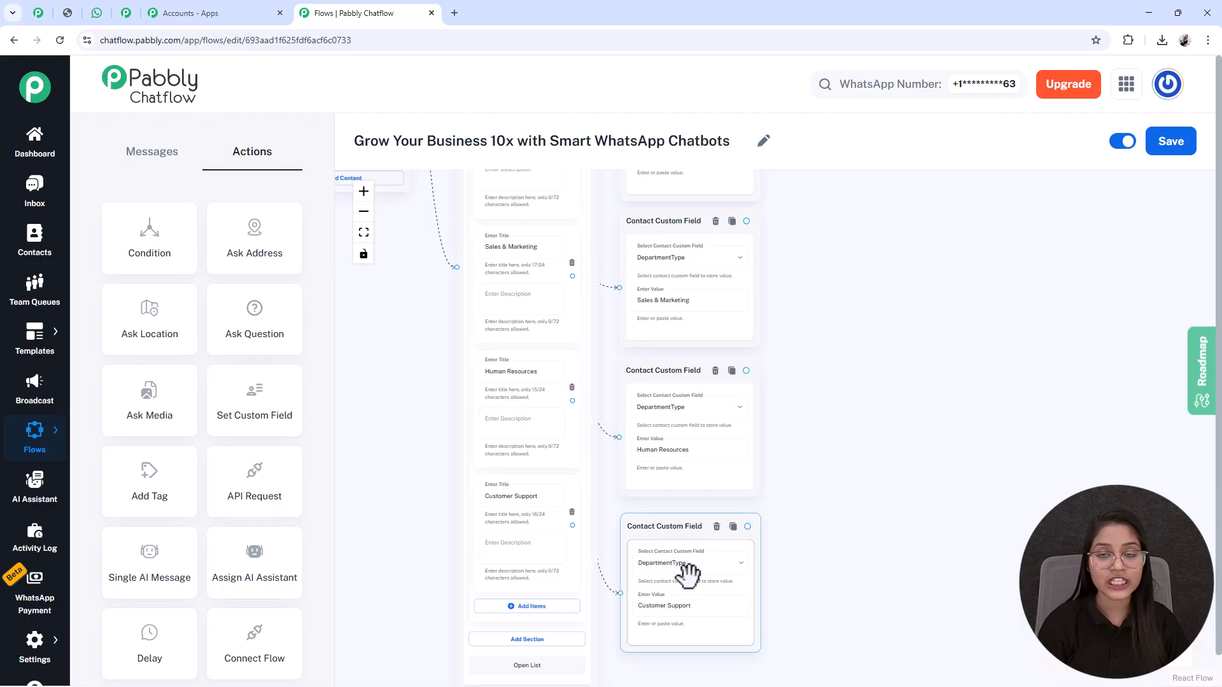
# Step: Compare the Human Resources and Customer Support item titles with the values in their connected Contact Custom Field nodes
pyautogui.scroll(3, 687, 573)
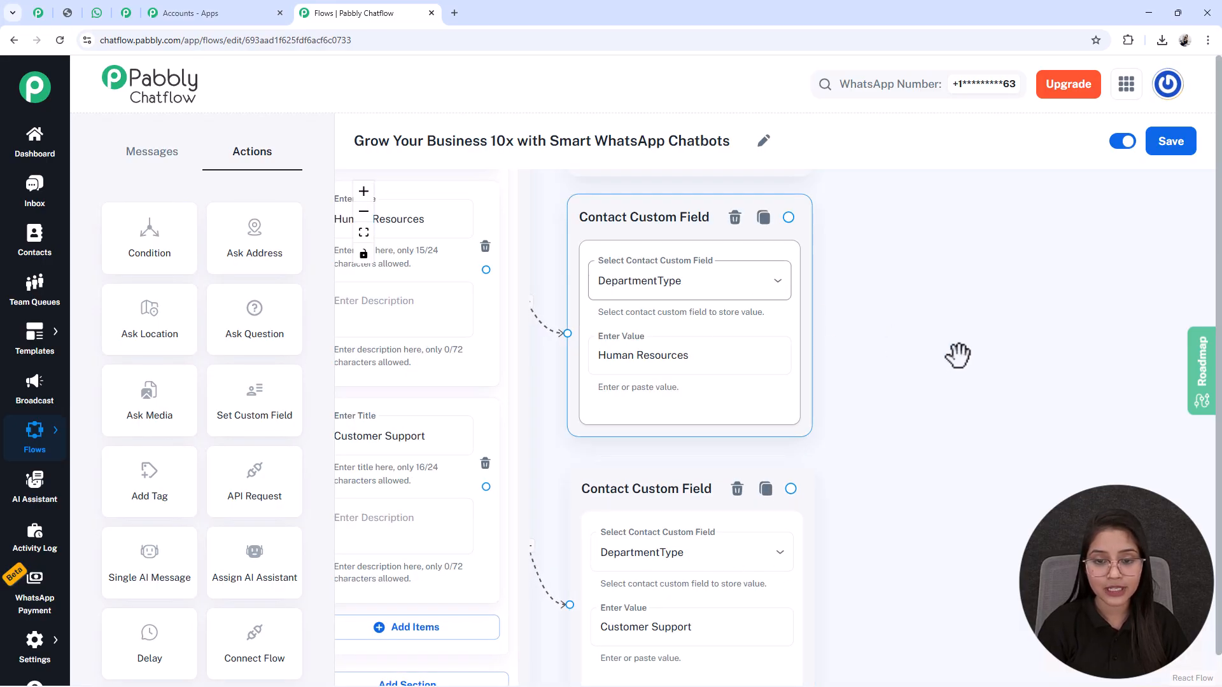
pyautogui.moveTo(900, 338); pyautogui.dragTo(913, 192)
pyautogui.moveTo(965, 379); pyautogui.dragTo(988, 452)
pyautogui.click(407, 360)
pyautogui.tripleClick(412, 361)
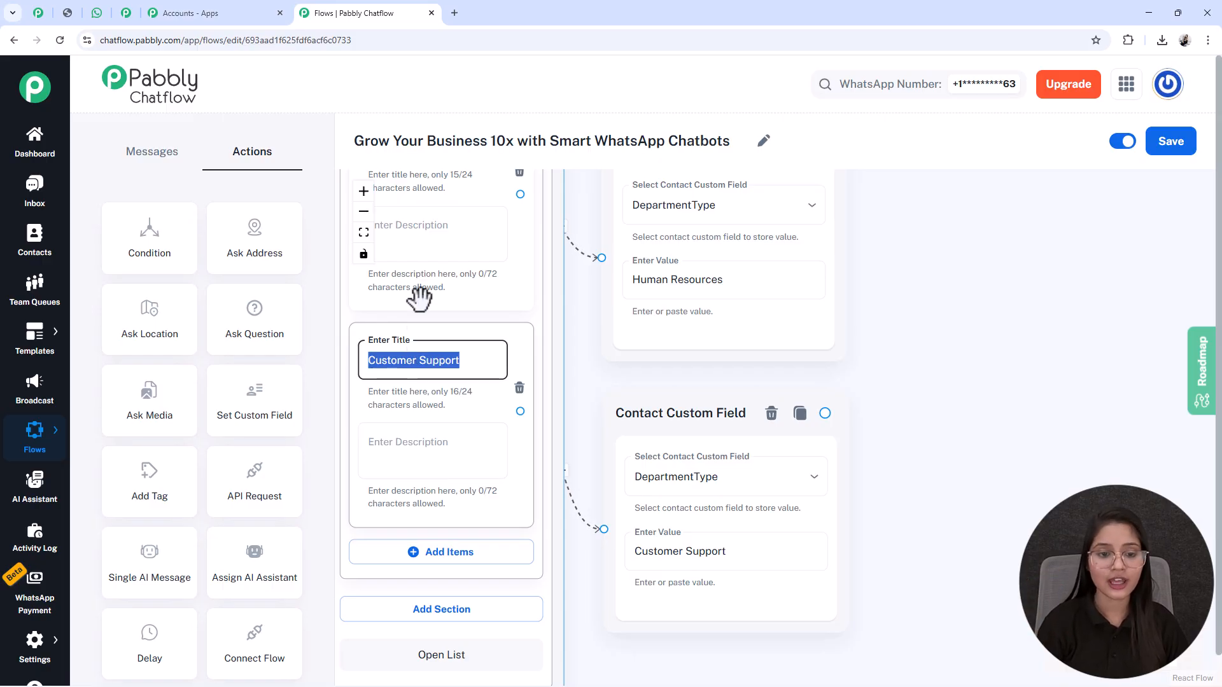
pyautogui.moveTo(921, 425); pyautogui.dragTo(1015, 628)
pyautogui.click(486, 347)
pyautogui.tripleClick(488, 348)
pyautogui.click(744, 491)
pyautogui.tripleClick(746, 493)
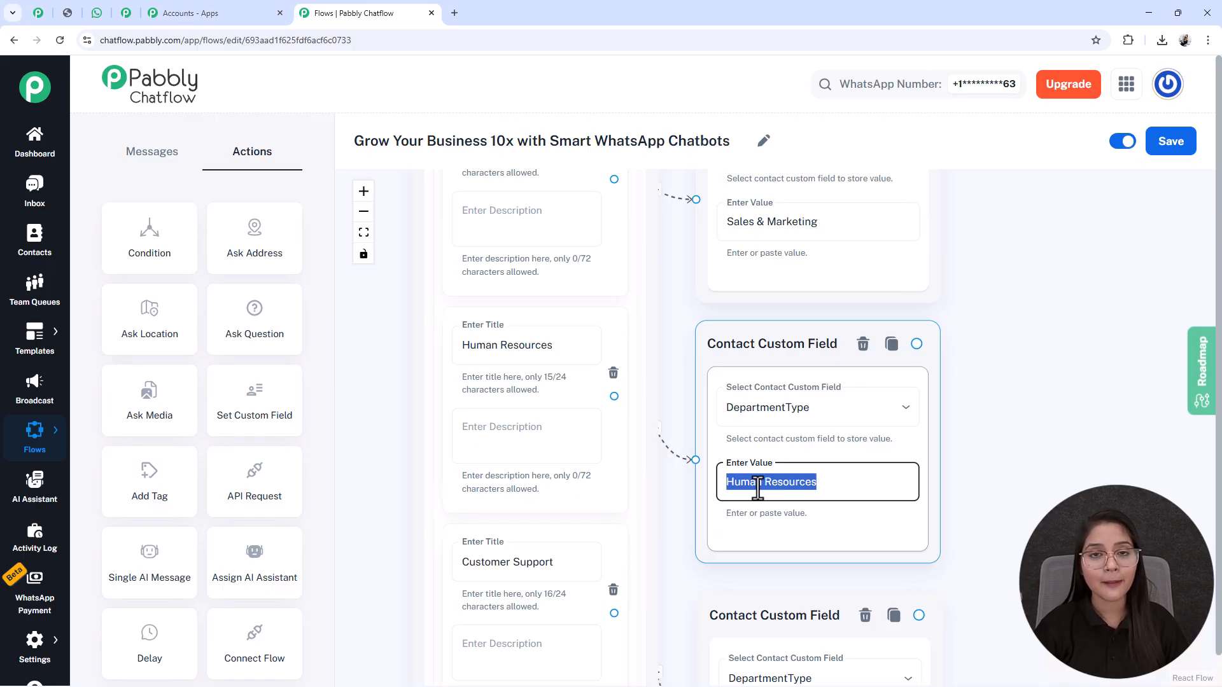
pyautogui.scroll(-5, 757, 486)
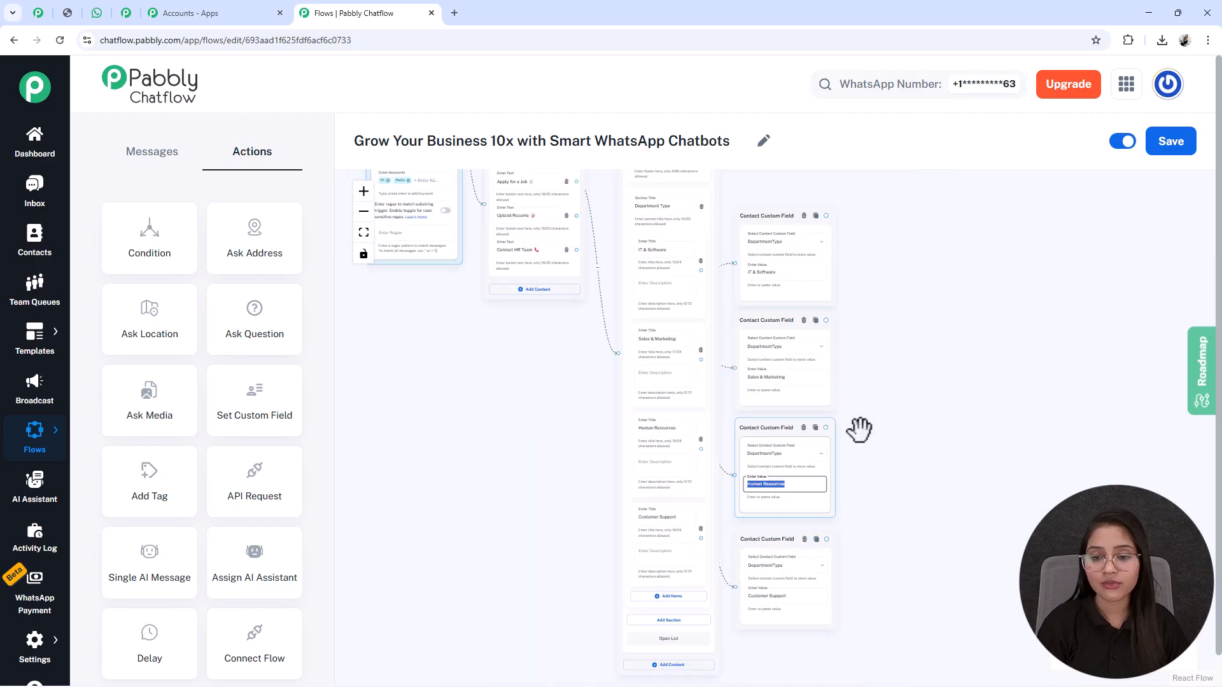
# Step: Add an Ask Question action node and place it beyond the column of Contact Custom Field nodes
pyautogui.moveTo(938, 450); pyautogui.dragTo(700, 474)
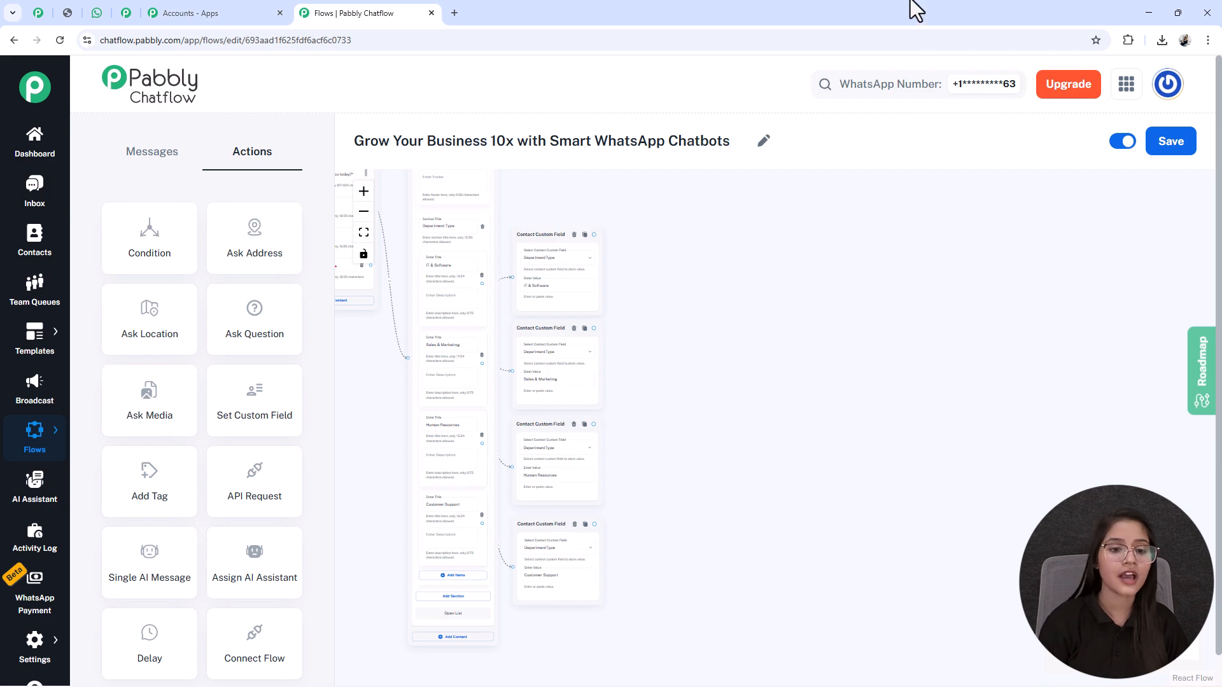
pyautogui.moveTo(362, 329); pyautogui.dragTo(540, 423)
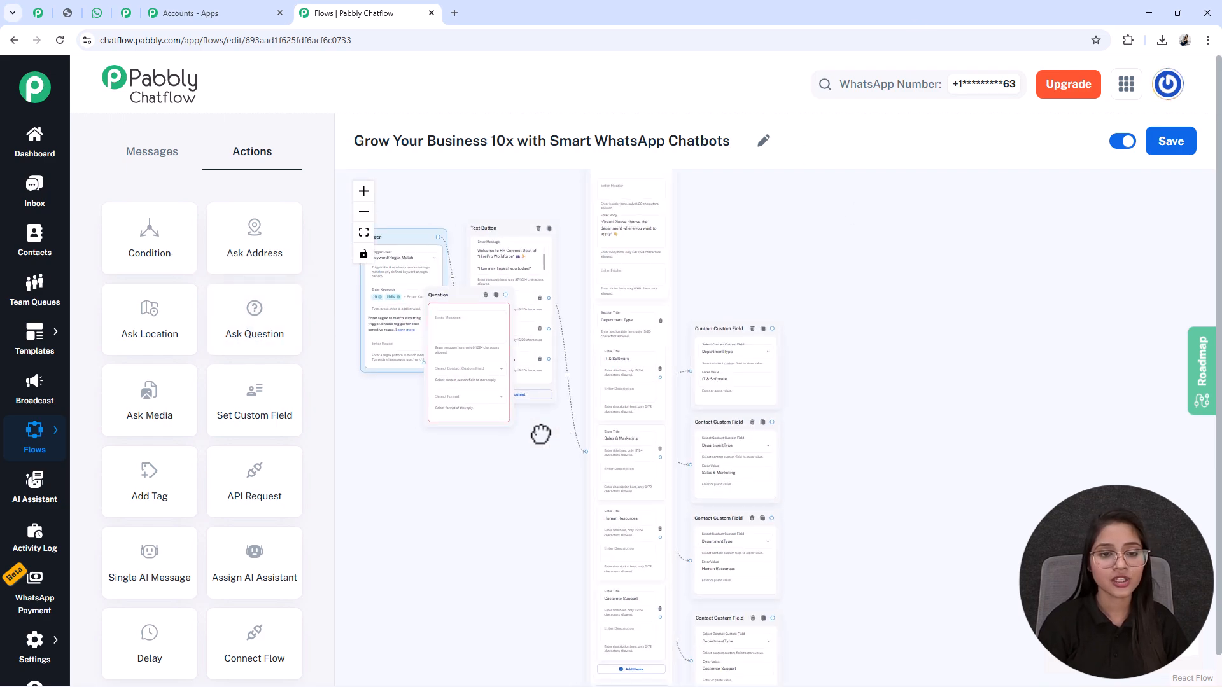
pyautogui.moveTo(455, 314); pyautogui.dragTo(848, 474)
pyautogui.scroll(4, 848, 475)
pyautogui.scroll(2, 855, 449)
pyautogui.moveTo(1003, 412); pyautogui.dragTo(912, 175)
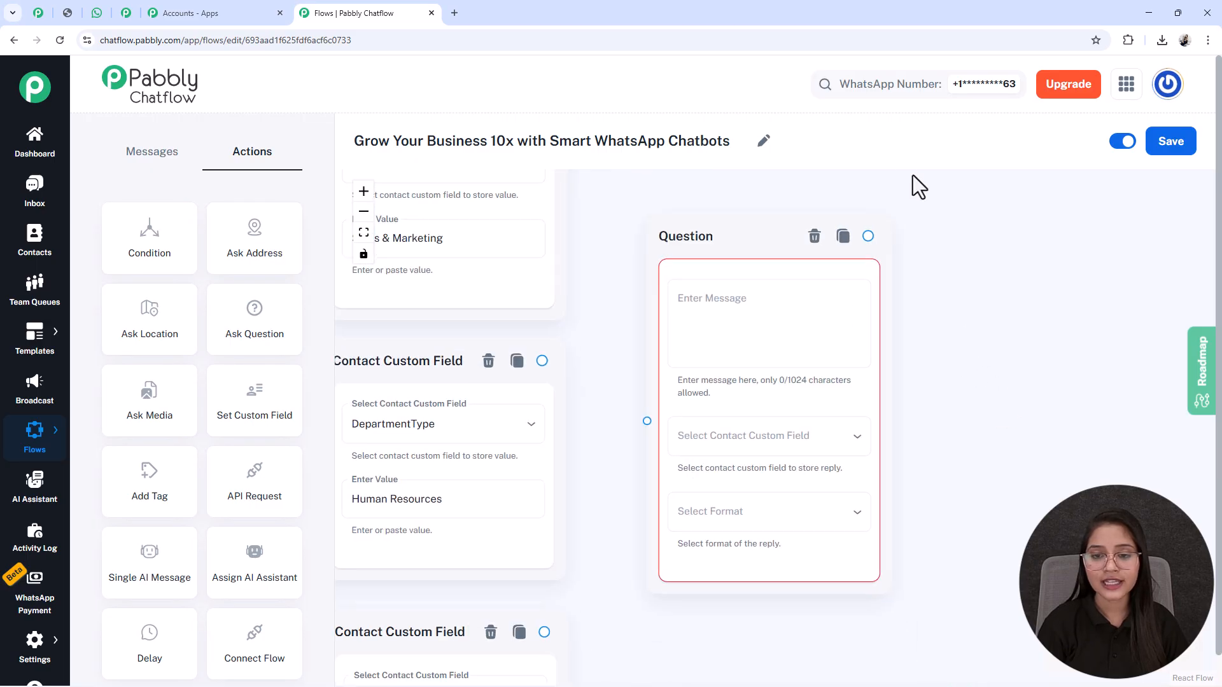
# Step: Set the Question node's message to "*Please share your full name*", its contact custom field to FullName and its reply format to Text
pyautogui.click(777, 304)
pyautogui.write('*Please share your full name*')
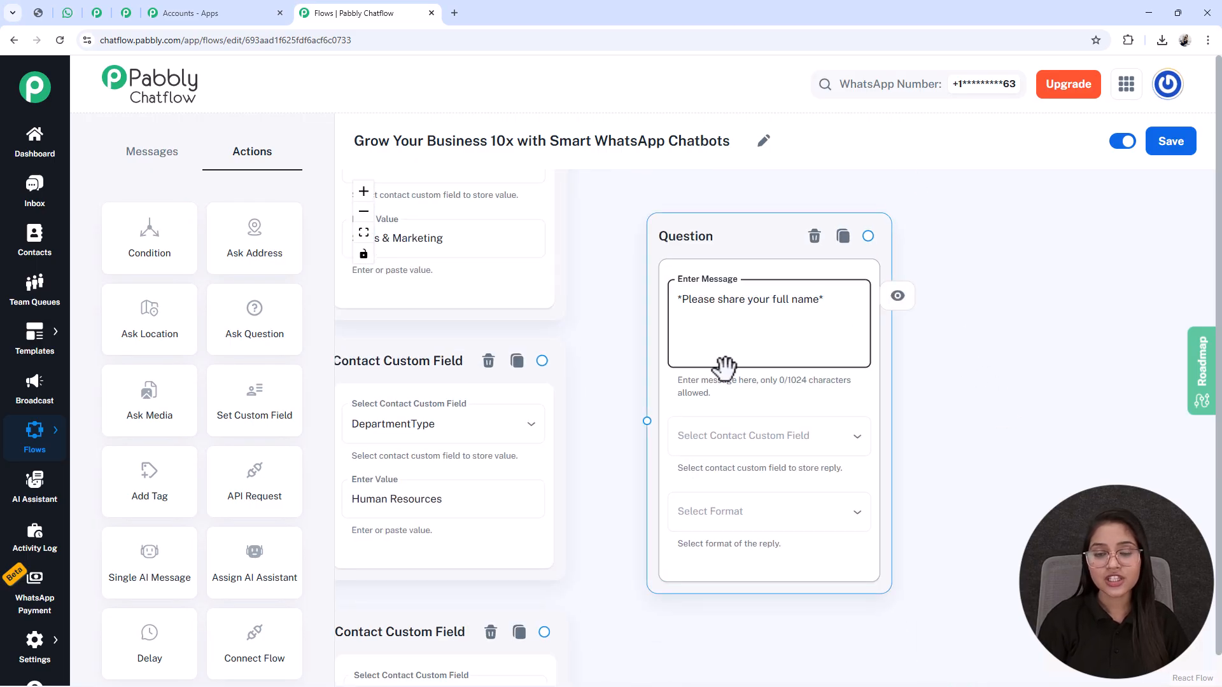
pyautogui.click(752, 450)
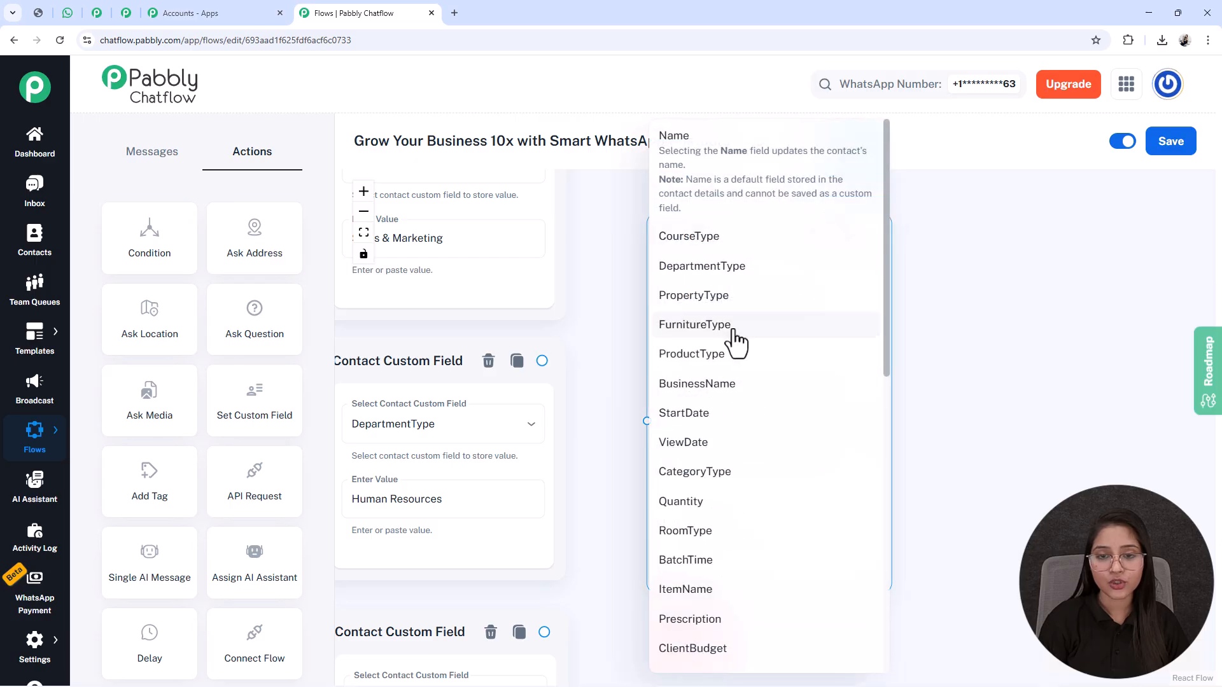
pyautogui.scroll(-9, 717, 576)
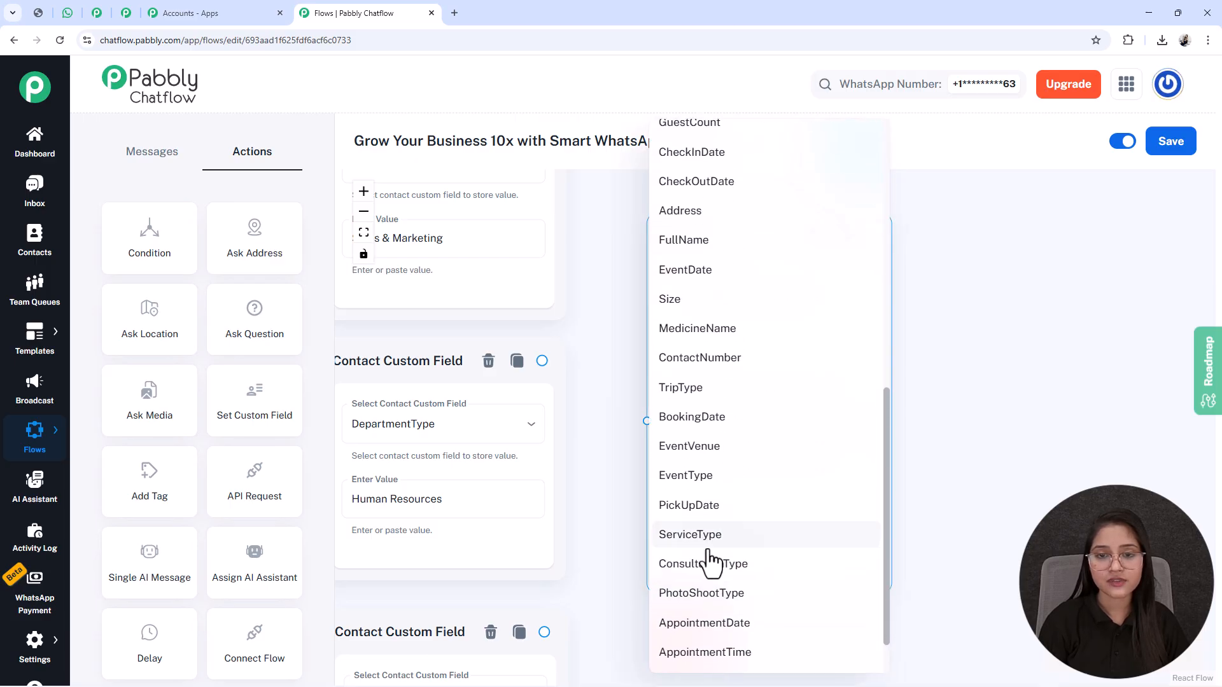
pyautogui.click(684, 187)
pyautogui.click(694, 518)
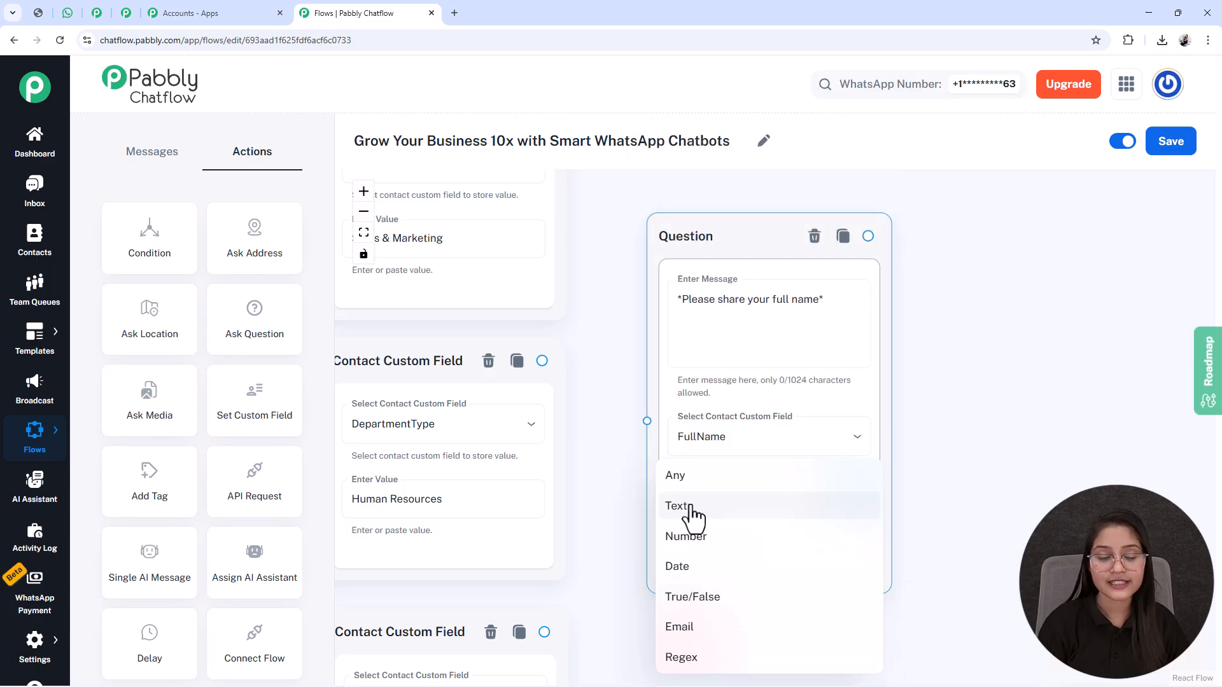
pyautogui.click(693, 509)
# Step: Review the full name question's message and reply formats, and try 1 as its number of attempts before restoring 0
pyautogui.moveTo(922, 578); pyautogui.dragTo(922, 502)
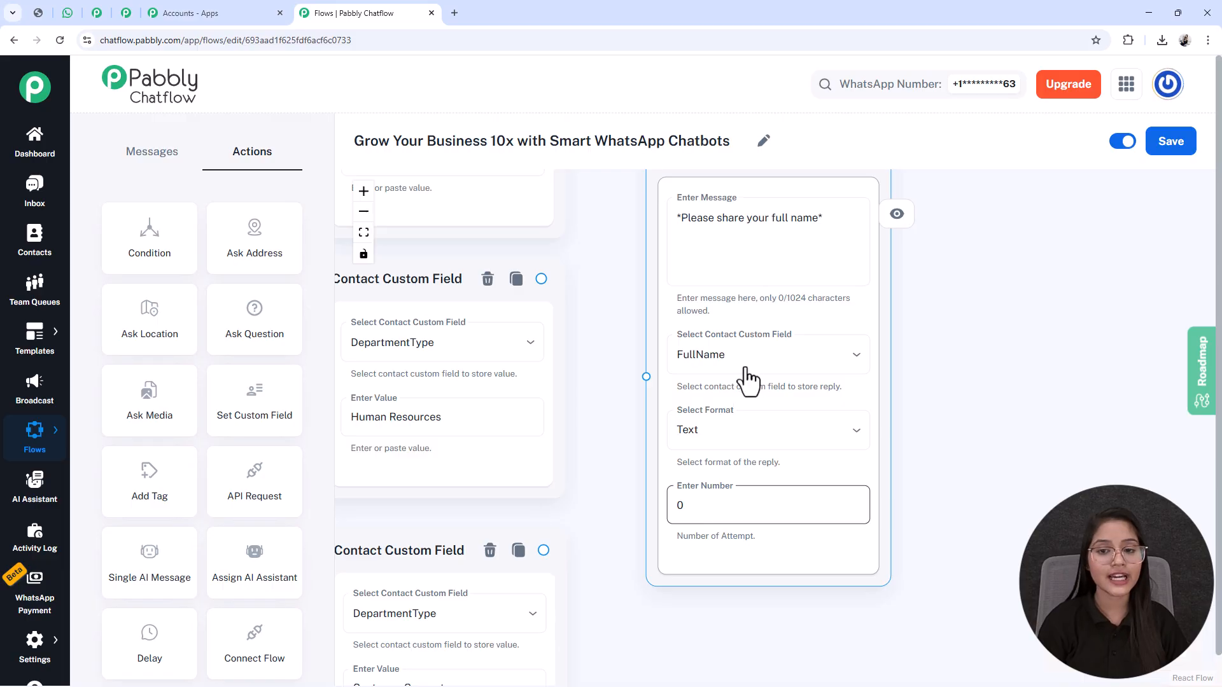
pyautogui.tripleClick(740, 218)
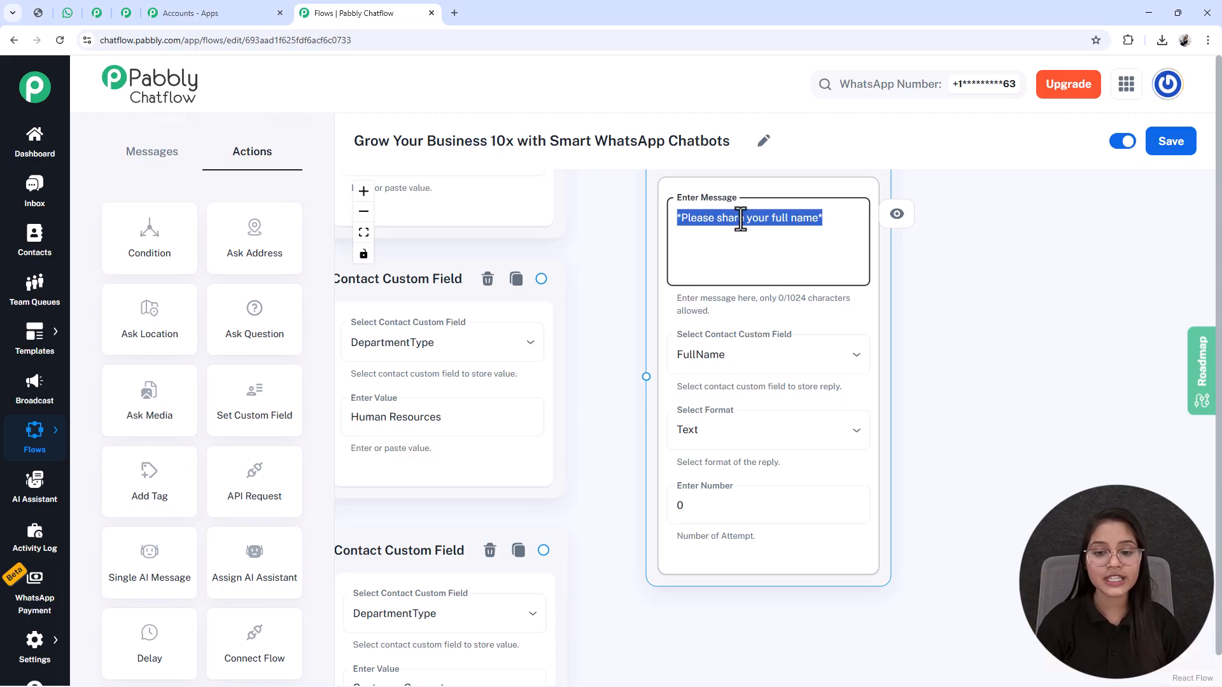
pyautogui.click(732, 437)
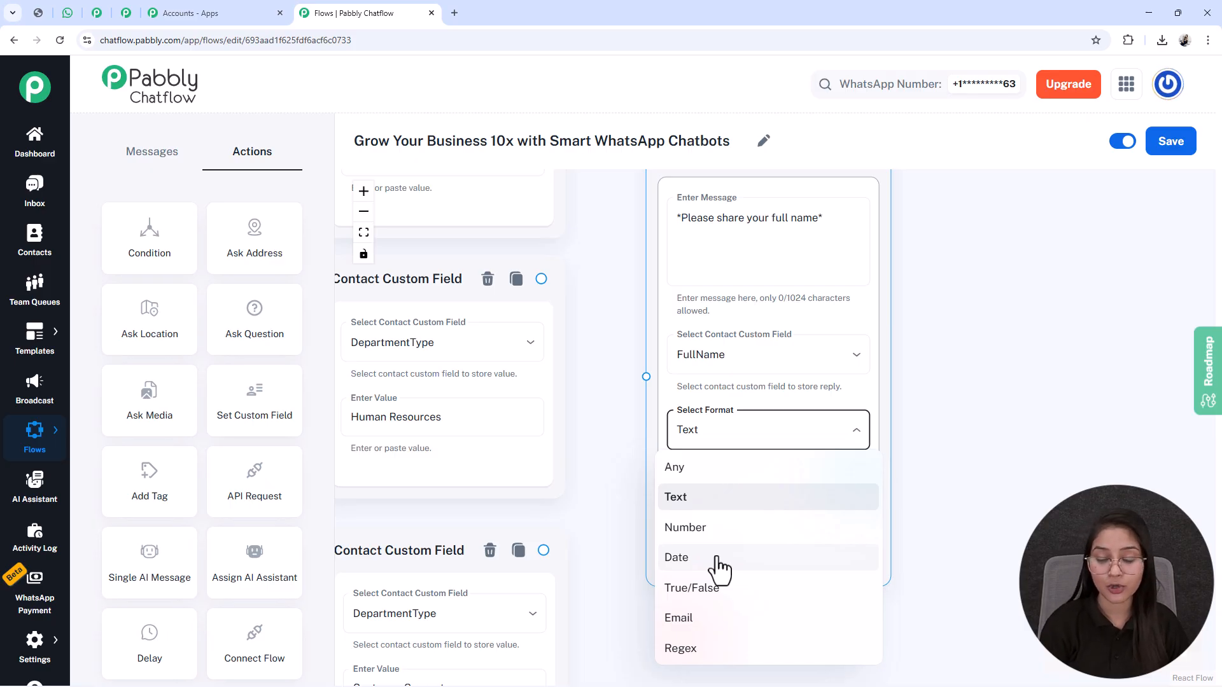
pyautogui.click(777, 395)
pyautogui.click(721, 518)
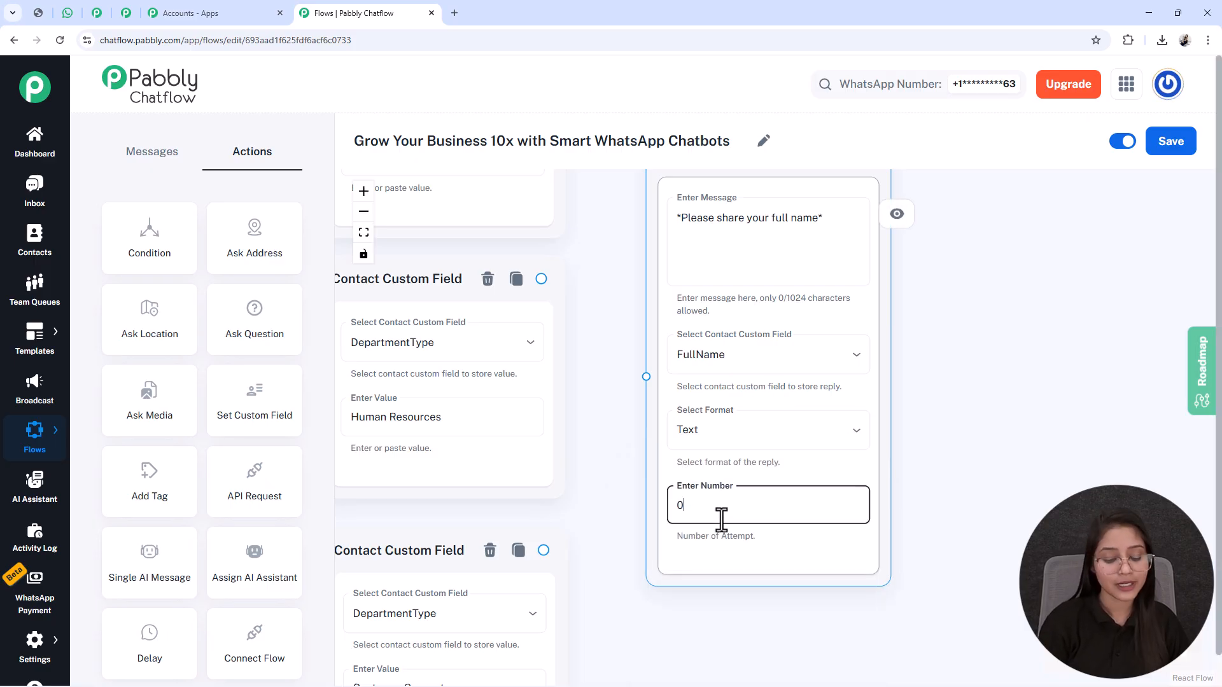
pyautogui.press('BackSpace')
pyautogui.write('1')
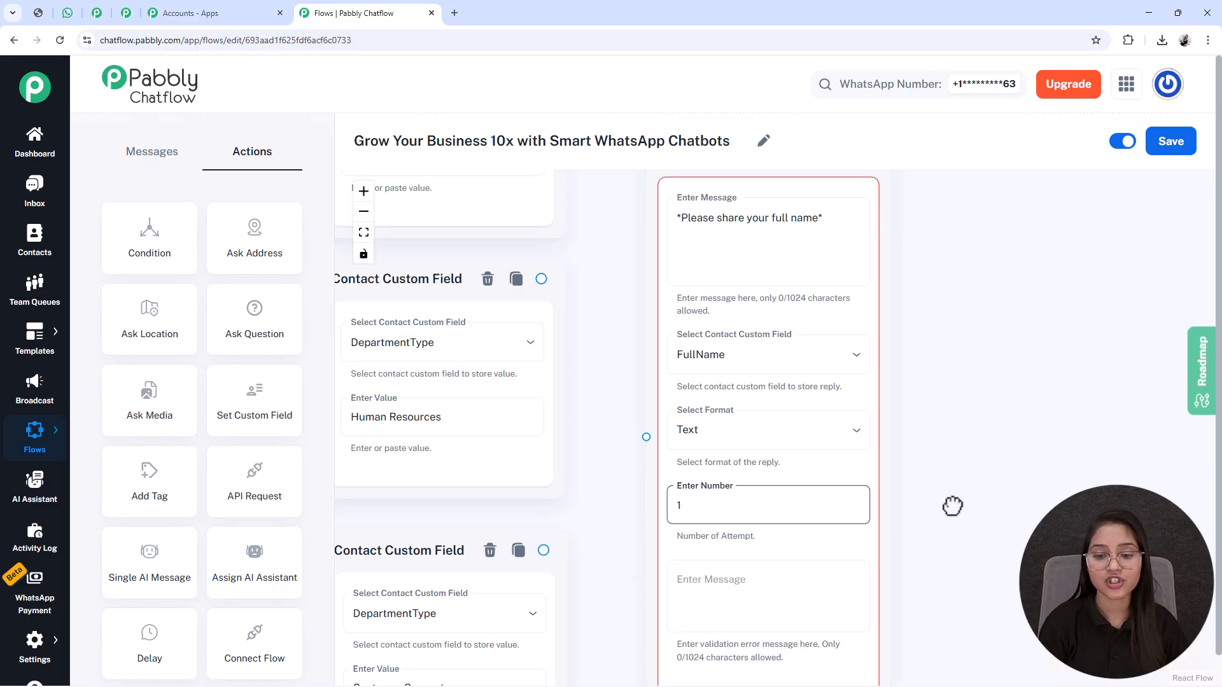
pyautogui.scroll(-3, 677, 524)
pyautogui.click(715, 399)
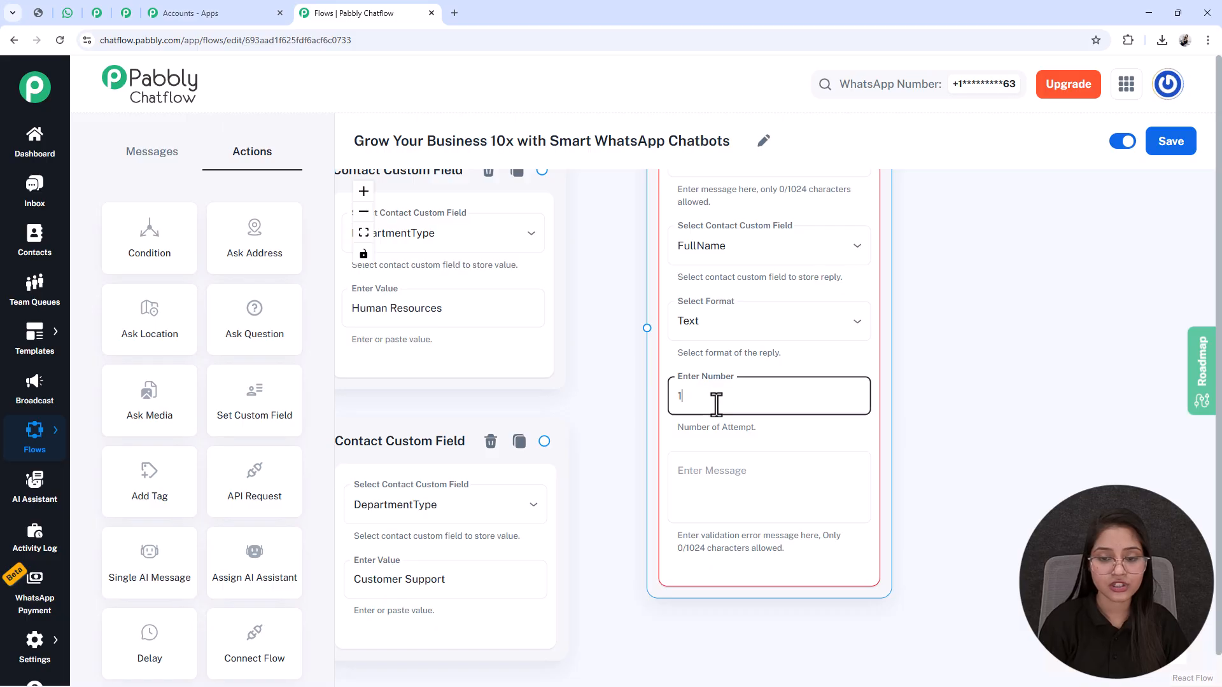
pyautogui.press('BackSpace')
pyautogui.write('0')
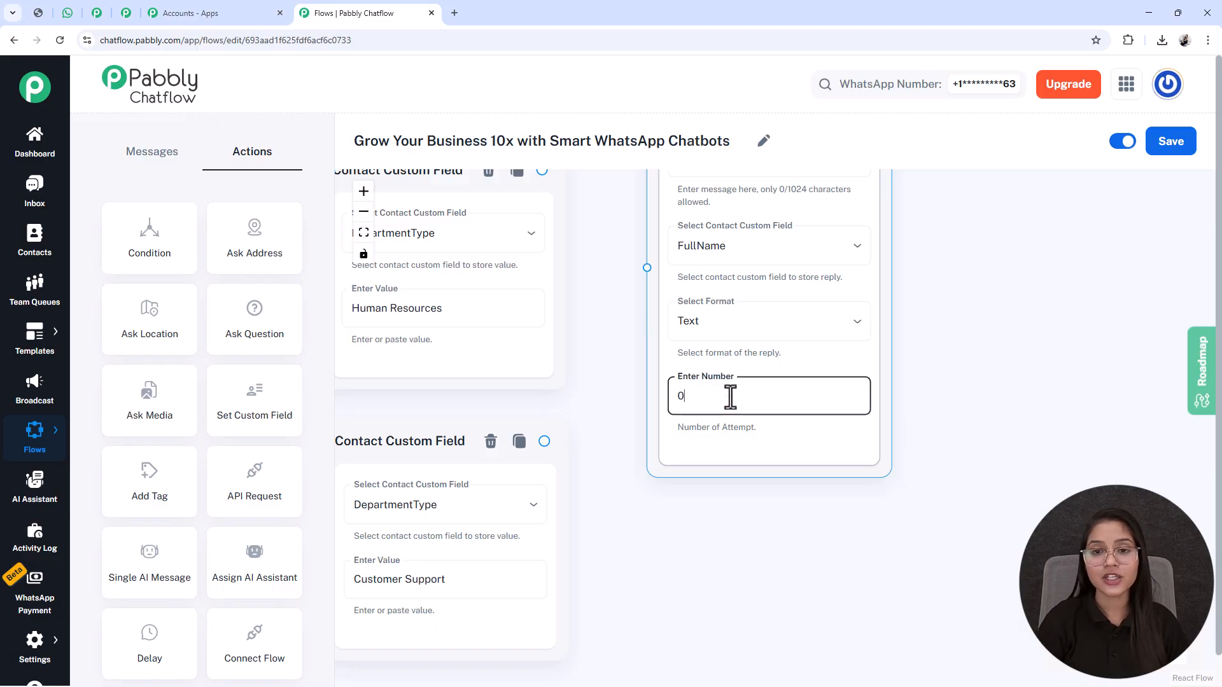
# Step: Reposition the full name Question node slightly higher beside the column of Contact Custom Field nodes
pyautogui.scroll(-3, 738, 394)
pyautogui.scroll(-3, 938, 286)
pyautogui.moveTo(938, 286); pyautogui.dragTo(897, 412)
pyautogui.scroll(-2, 901, 381)
pyautogui.moveTo(810, 245); pyautogui.dragTo(775, 301)
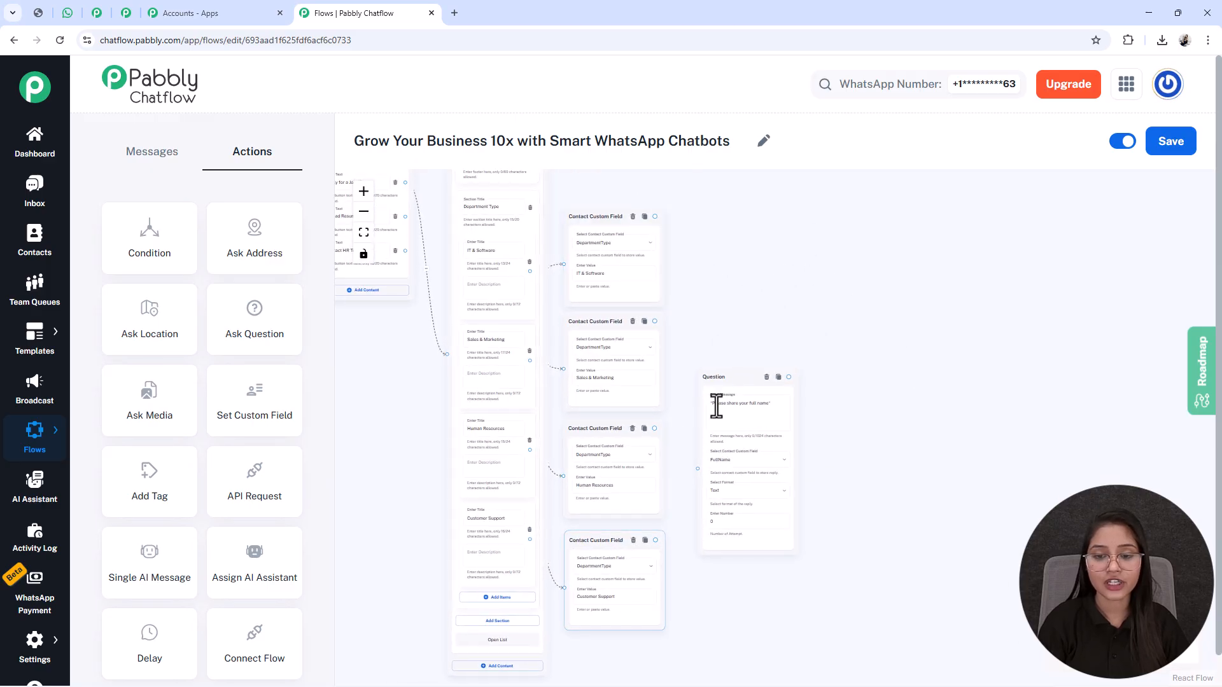
pyautogui.moveTo(721, 380); pyautogui.dragTo(736, 324)
pyautogui.moveTo(505, 244); pyautogui.dragTo(483, 246)
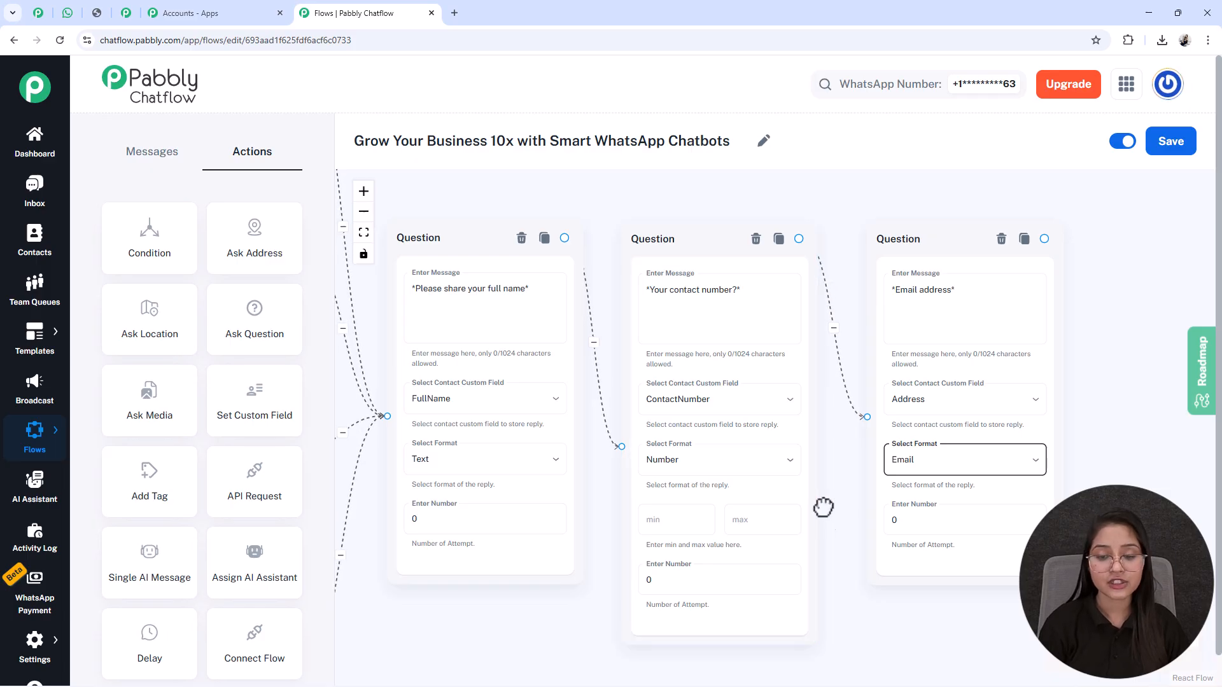
# Step: Review the contact number and email address questions, and move the email address Question node slightly lower
pyautogui.scroll(-2, 826, 441)
pyautogui.click(597, 458)
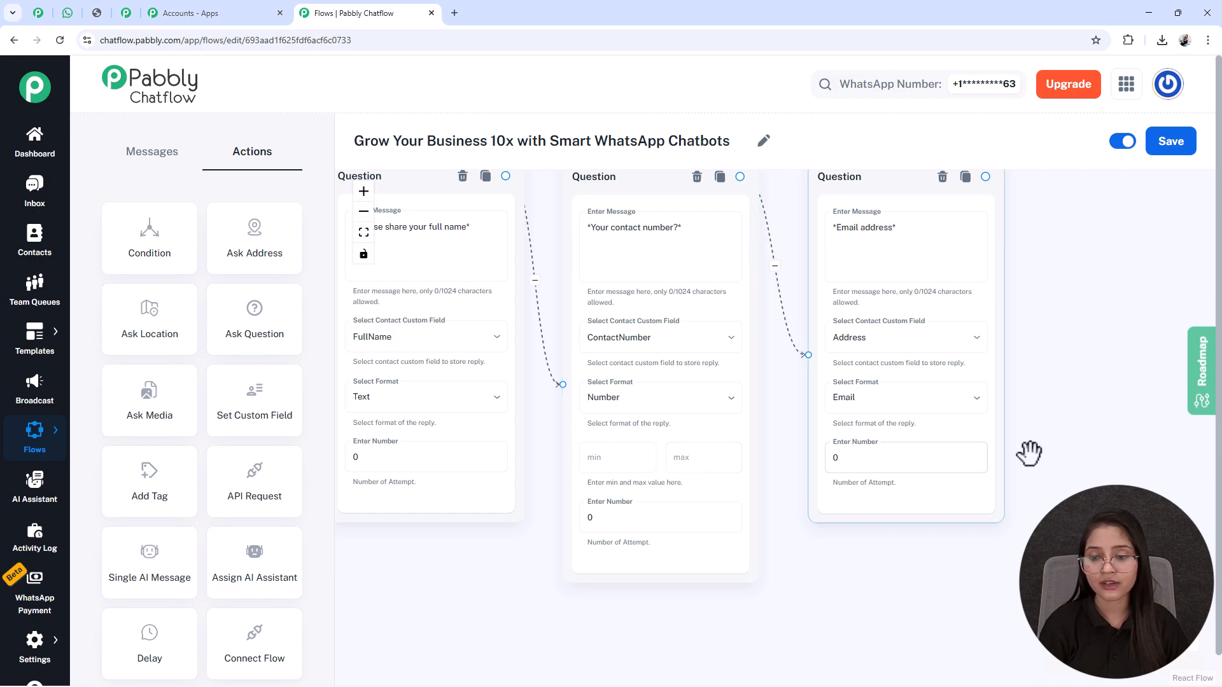
pyautogui.moveTo(1074, 428); pyautogui.dragTo(875, 456)
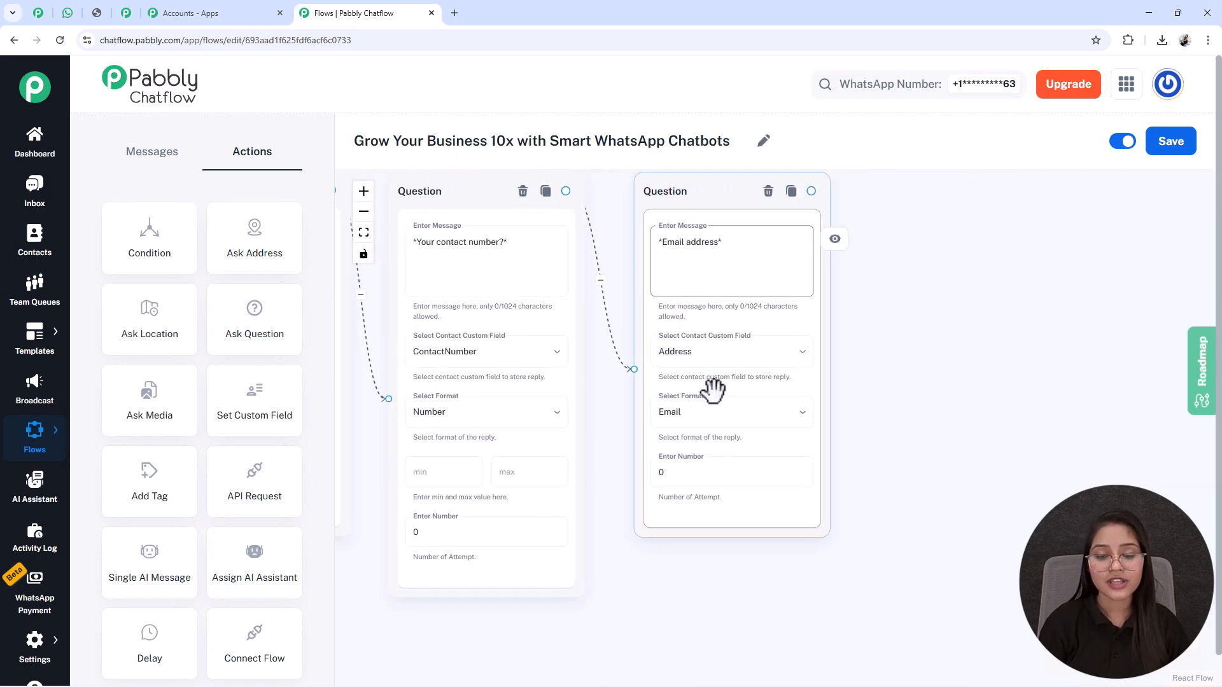
pyautogui.moveTo(692, 181); pyautogui.dragTo(684, 279)
pyautogui.moveTo(874, 416); pyautogui.dragTo(828, 291)
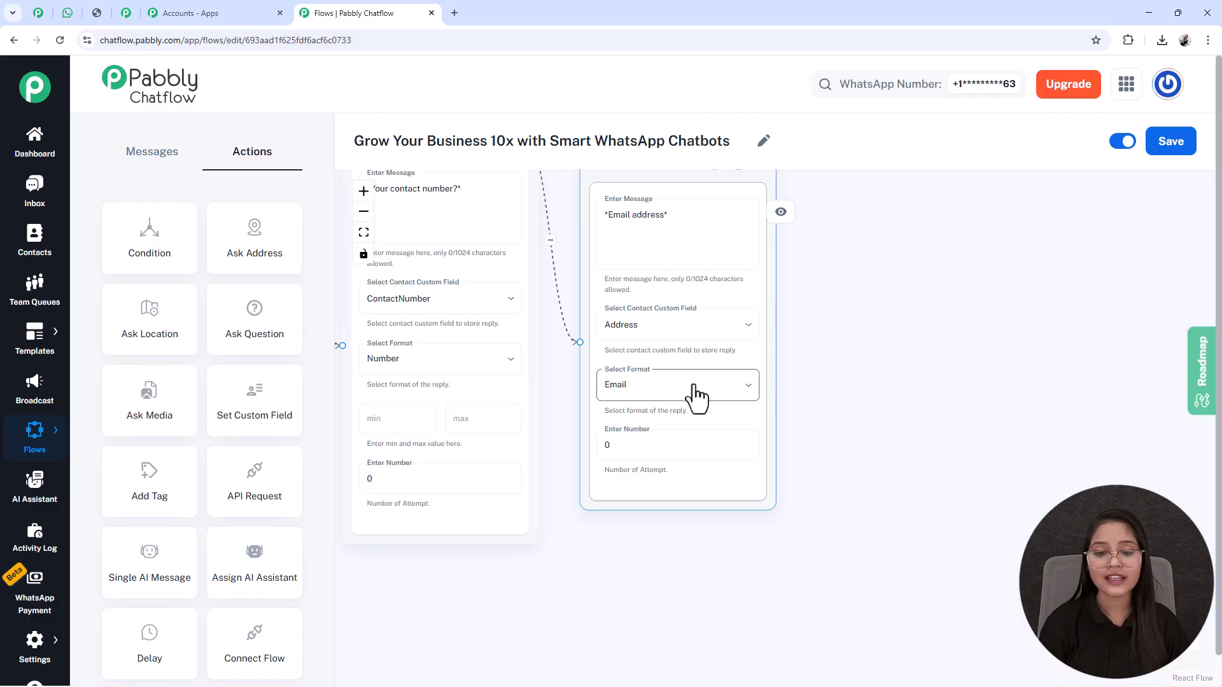
pyautogui.scroll(-4, 1012, 433)
pyautogui.moveTo(1021, 412); pyautogui.dragTo(920, 405)
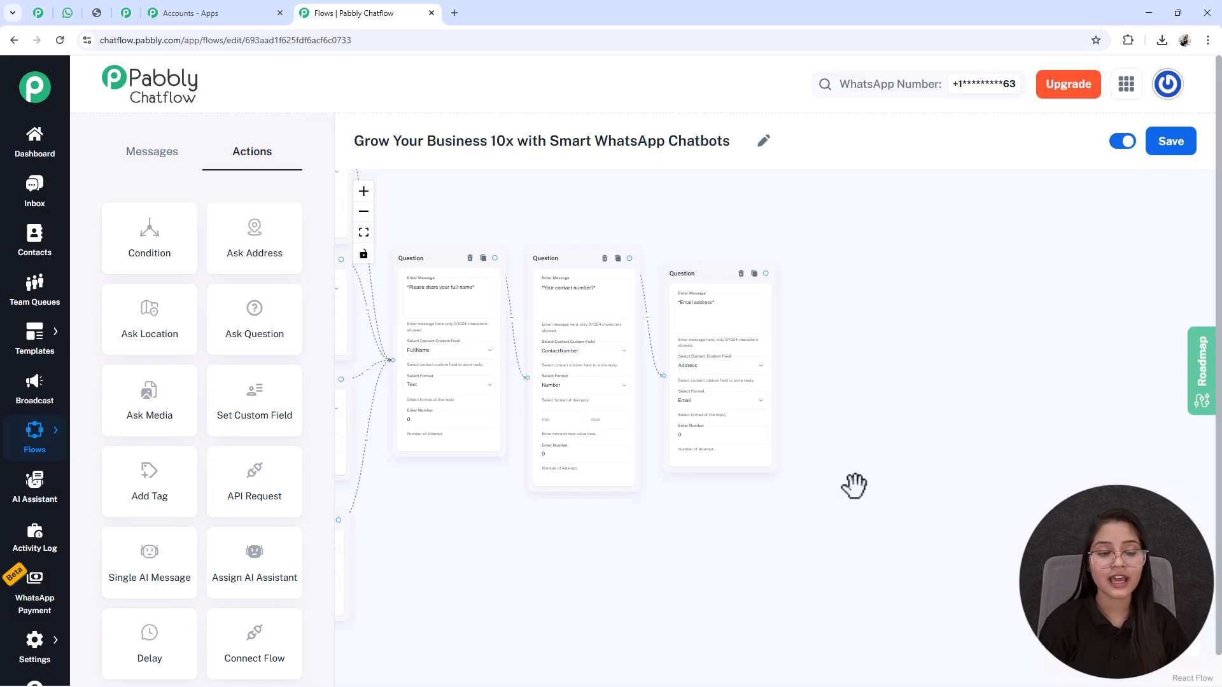
# Step: Add an Ask Media node beyond the email address question with the message "*Please upload your resume in any format — (document, PDF, or image)*"
pyautogui.click(156, 424)
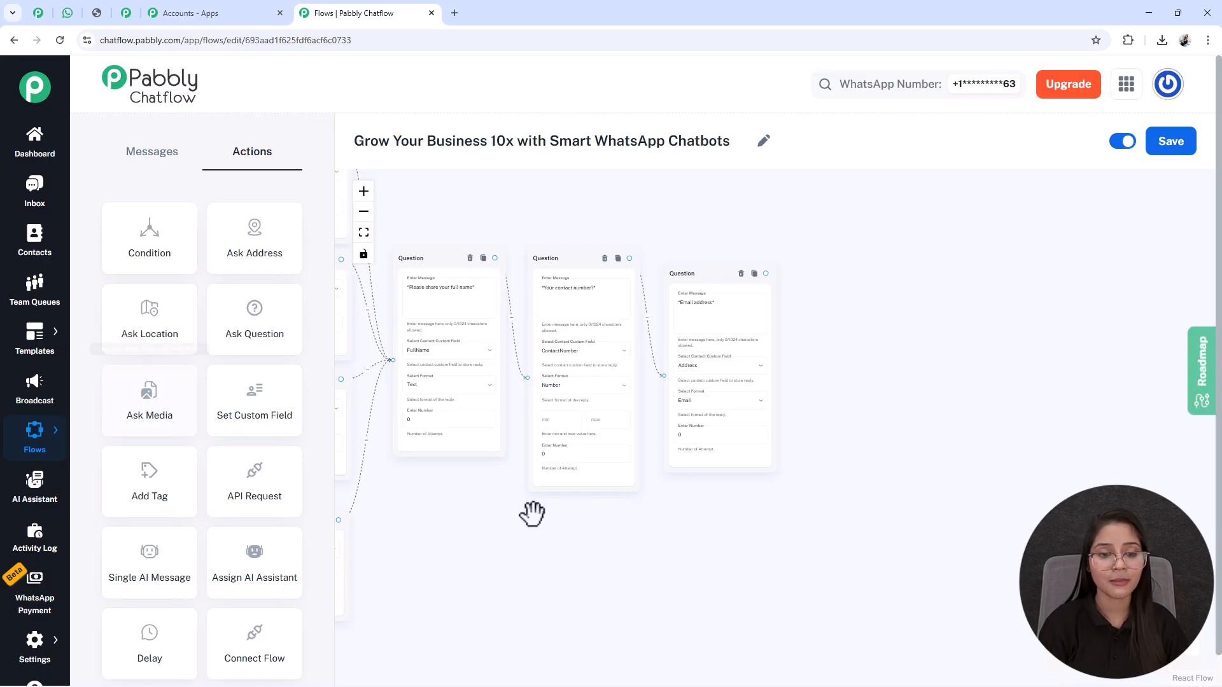
pyautogui.moveTo(472, 465); pyautogui.dragTo(945, 523)
pyautogui.moveTo(469, 349); pyautogui.dragTo(1163, 531)
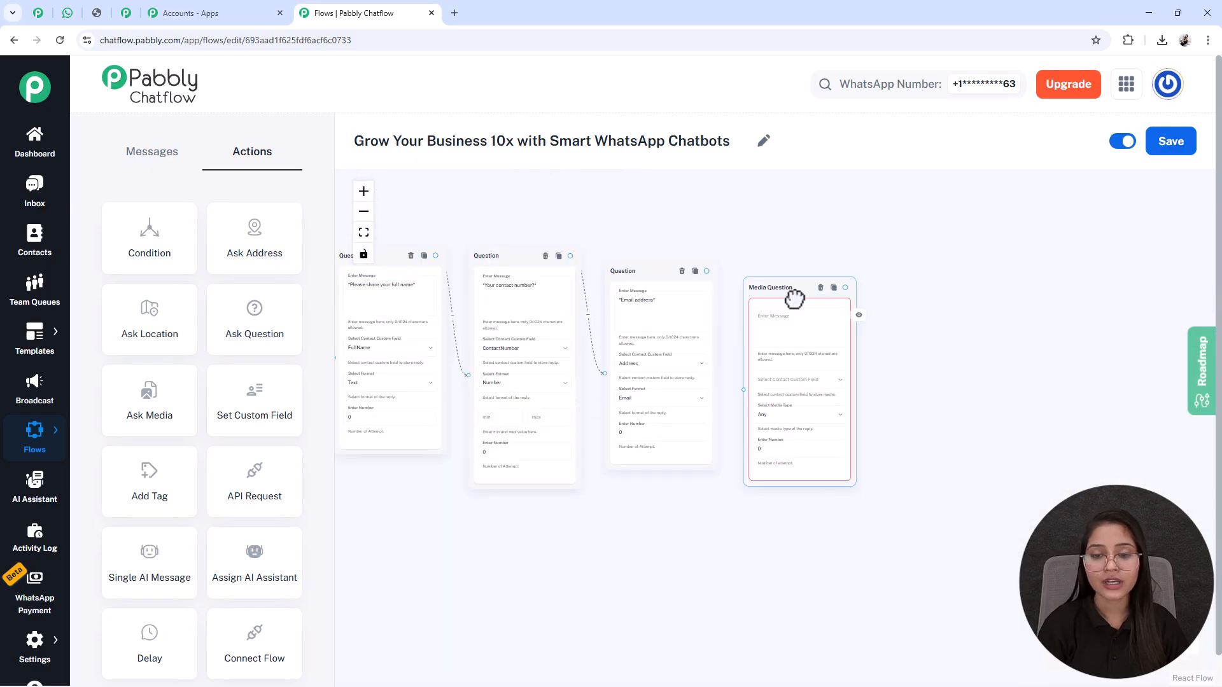
pyautogui.scroll(1, 769, 313)
pyautogui.scroll(2, 769, 314)
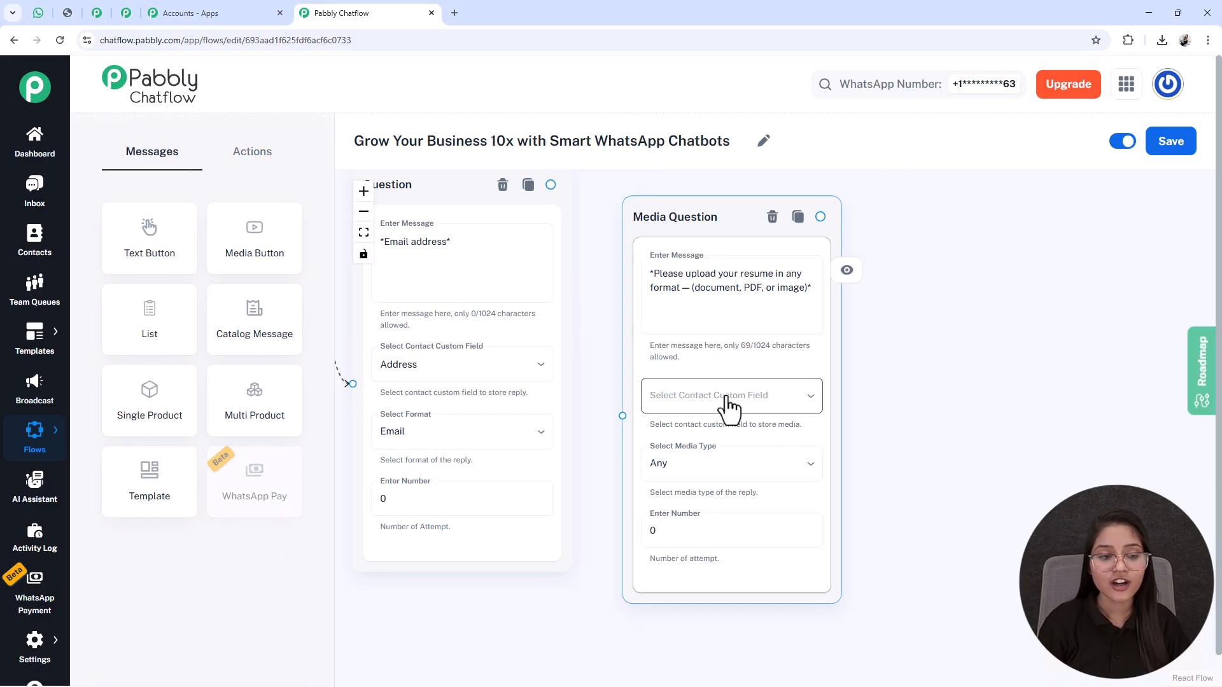
# Step: Store the Media Question's reply in the Resume custom field with media type Any, and connect the email address question to it
pyautogui.click(727, 397)
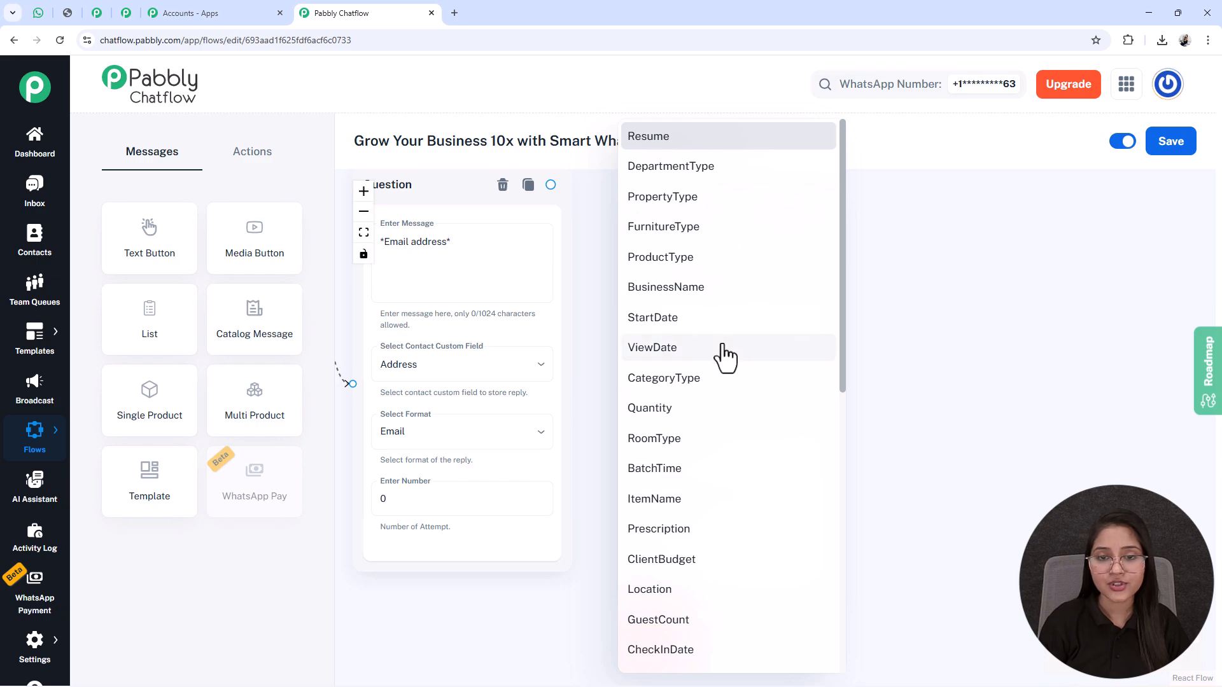
pyautogui.click(674, 138)
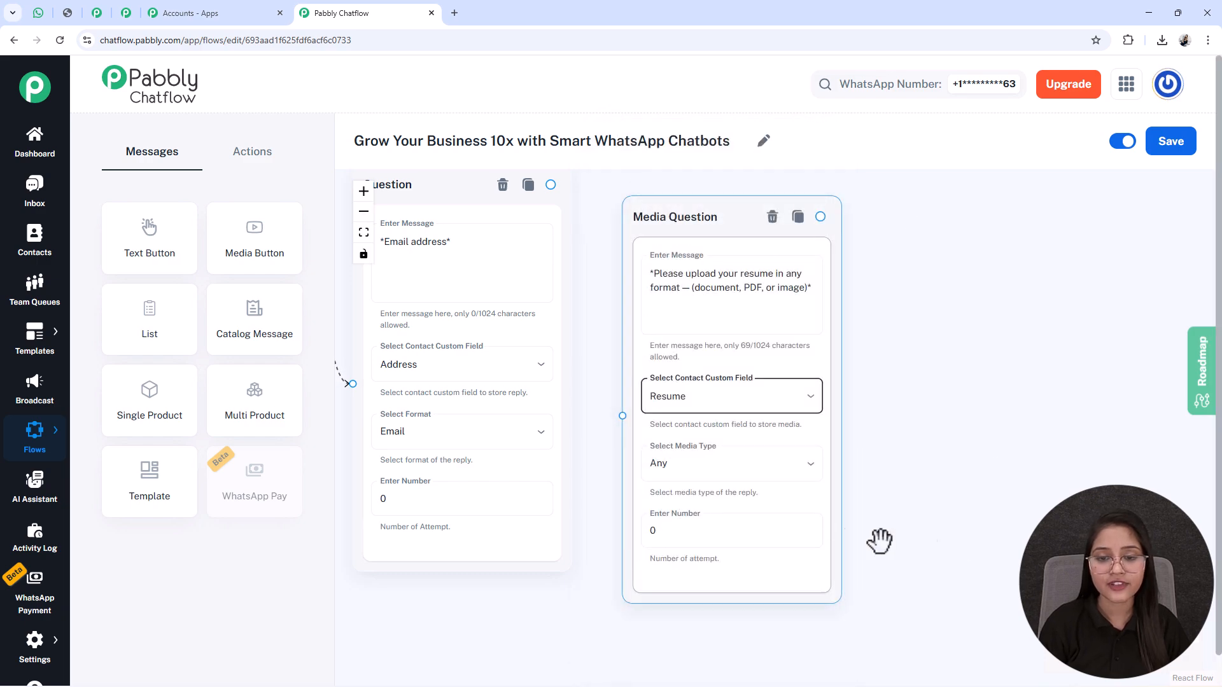
pyautogui.click(762, 476)
pyautogui.click(676, 502)
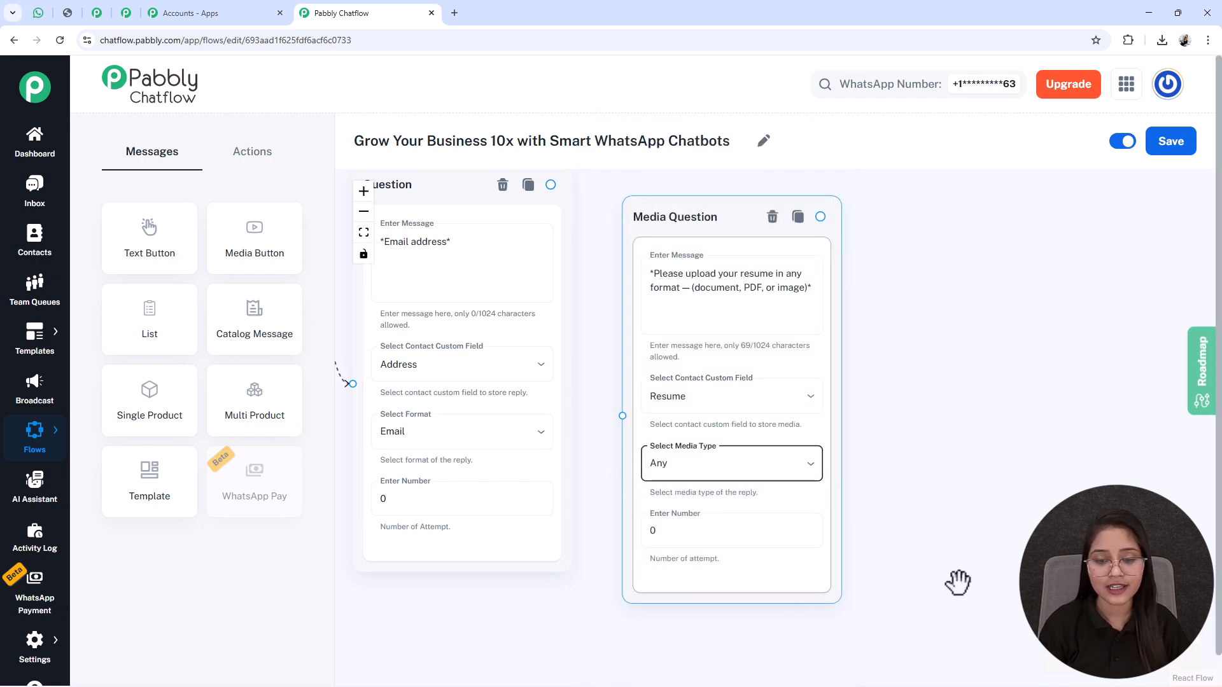
pyautogui.scroll(-1, 645, 417)
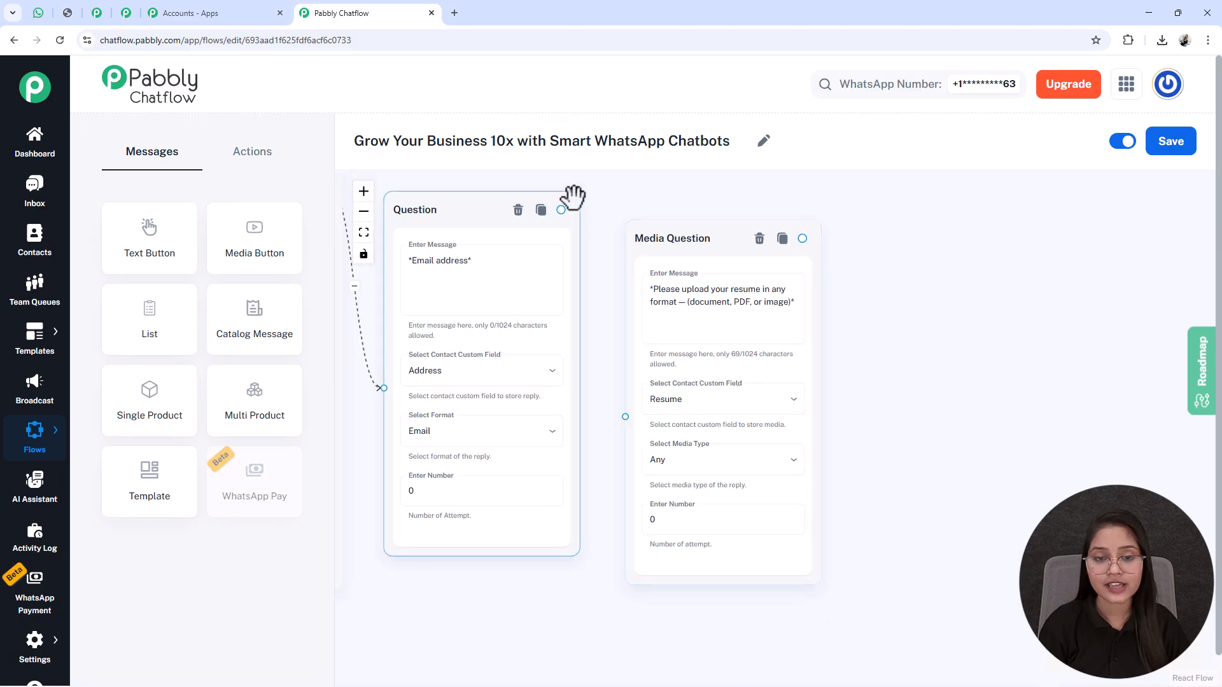
pyautogui.moveTo(560, 209); pyautogui.dragTo(624, 417)
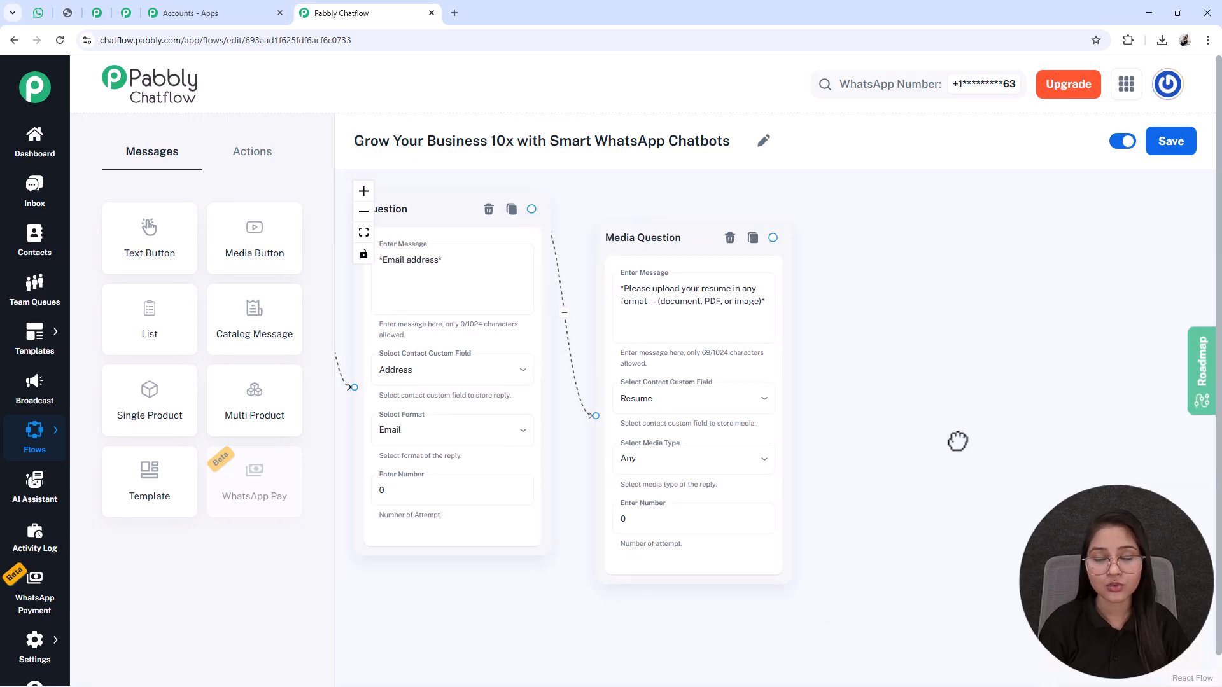
# Step: Add a Text Button message node beyond the Media Question node, with the "*Resume Received!*" text using $FullName and $DepartmentType
pyautogui.scroll(-1, 832, 497)
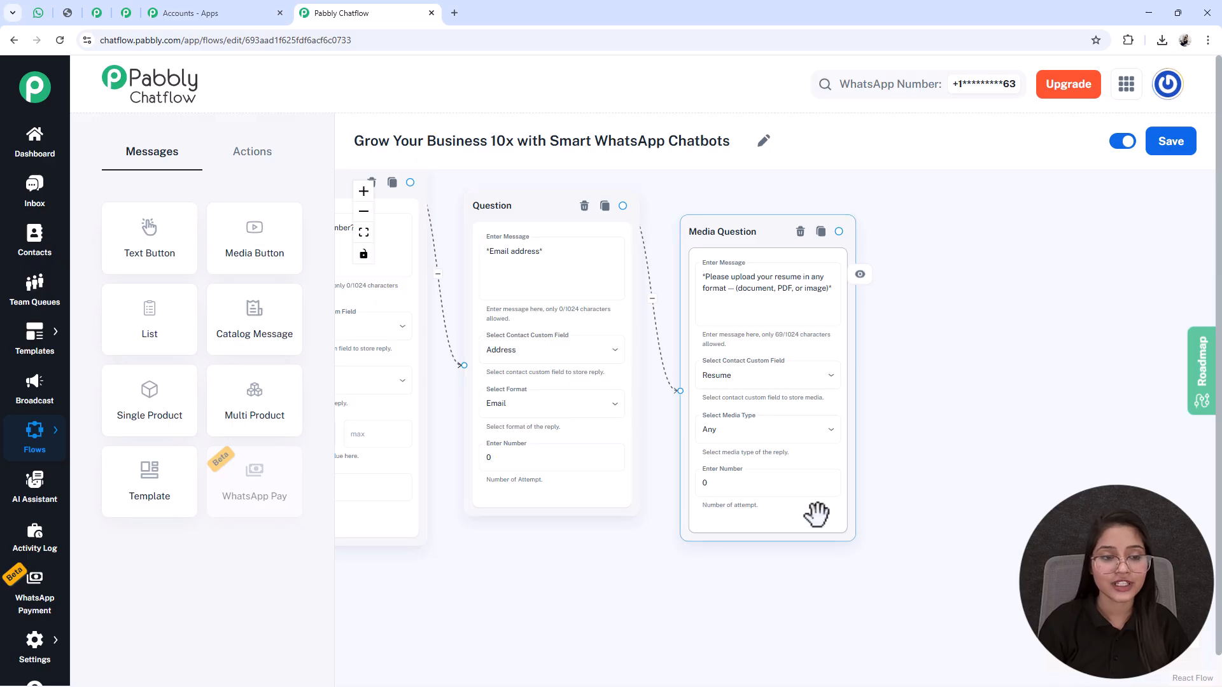
pyautogui.scroll(-1, 1017, 504)
pyautogui.scroll(-4, 1017, 504)
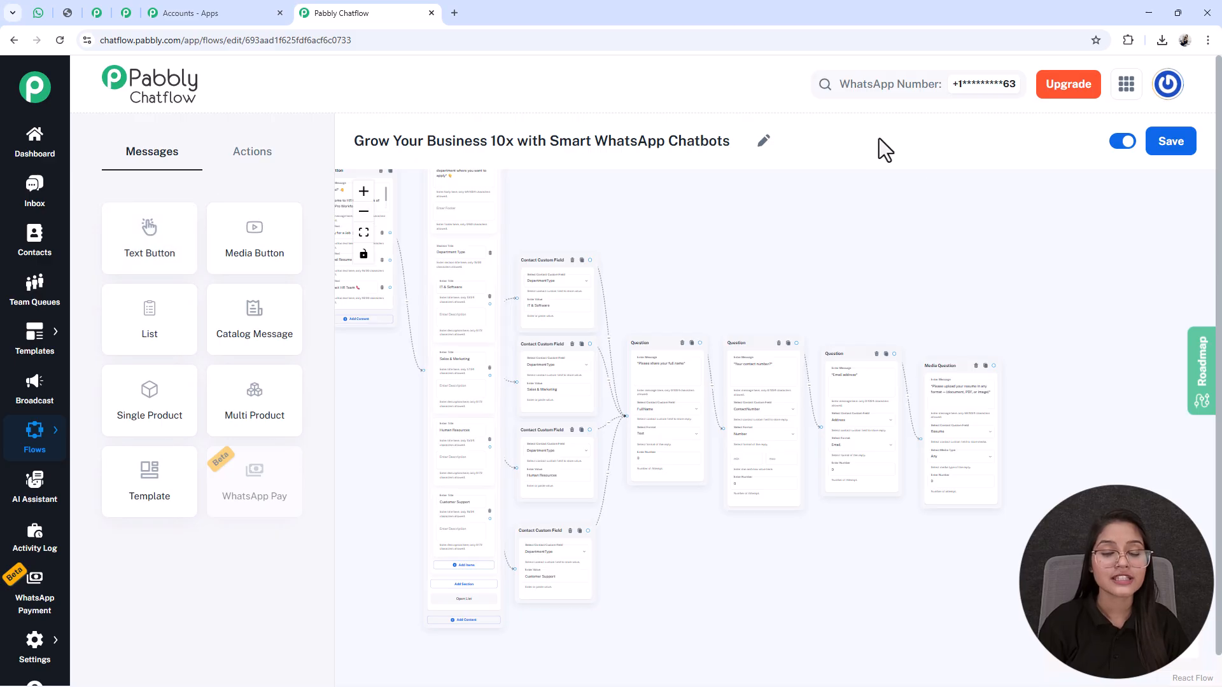
pyautogui.moveTo(163, 237); pyautogui.dragTo(380, 280)
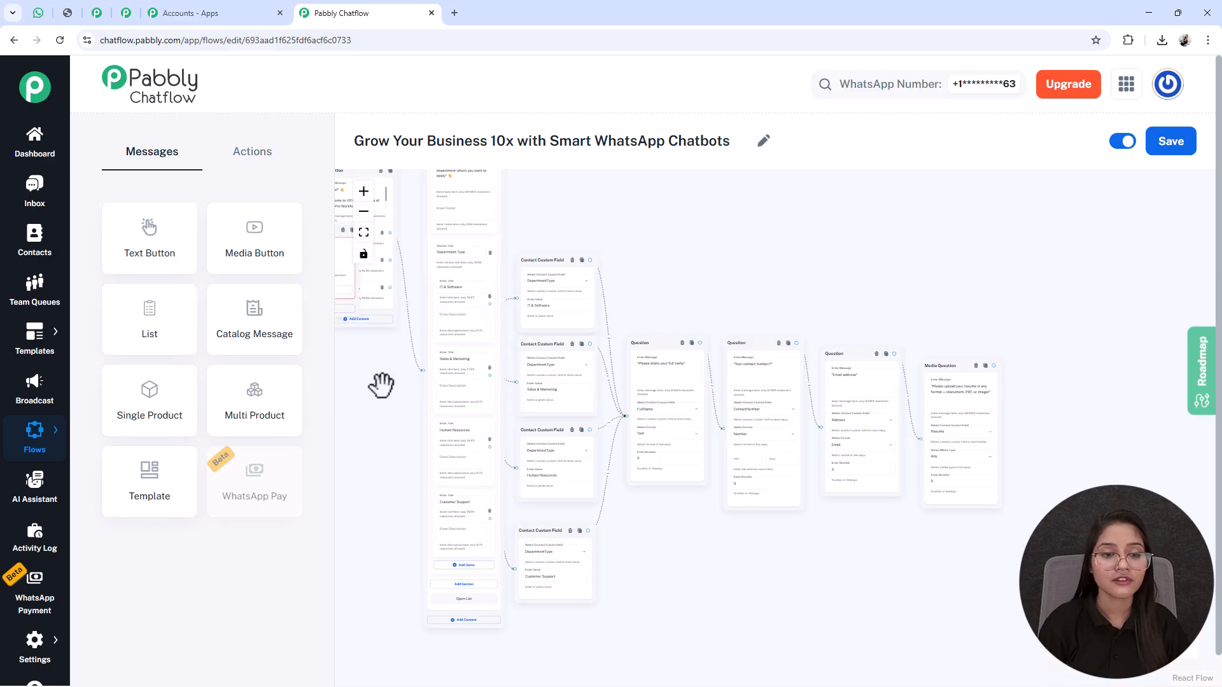
pyautogui.moveTo(381, 385); pyautogui.dragTo(575, 424)
pyautogui.moveTo(463, 319); pyautogui.dragTo(1192, 477)
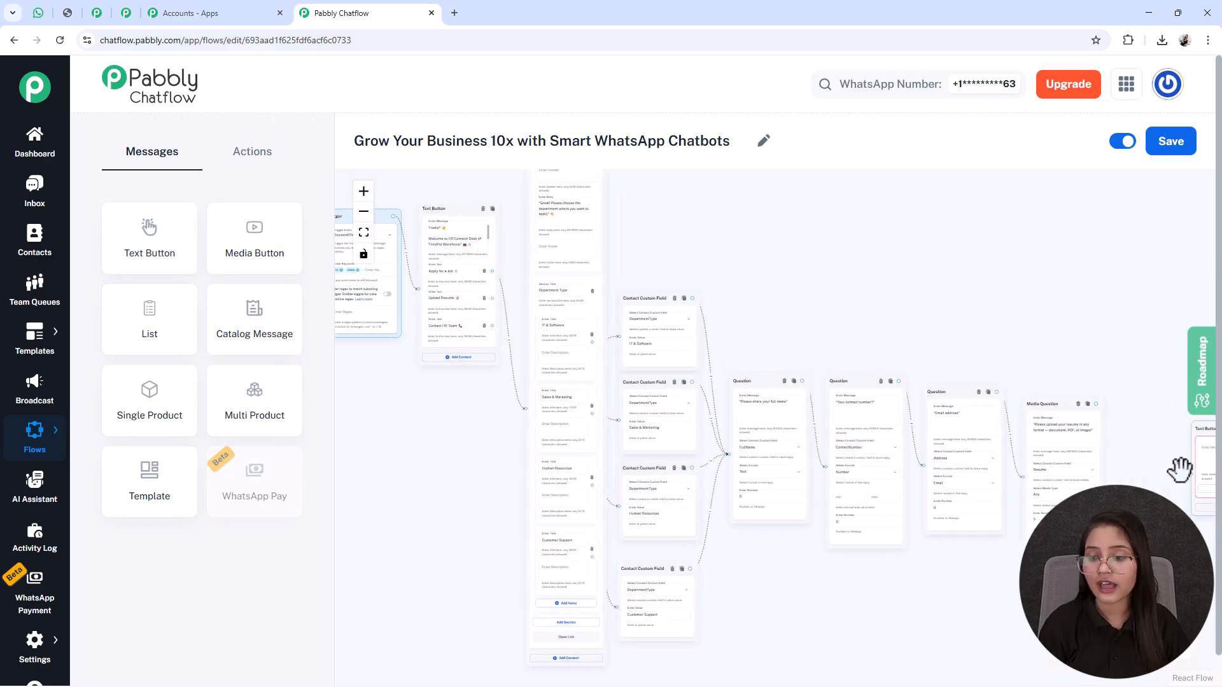
pyautogui.moveTo(1126, 363); pyautogui.dragTo(728, 273)
pyautogui.scroll(5, 727, 273)
pyautogui.scroll(3, 766, 320)
pyautogui.moveTo(761, 196); pyautogui.dragTo(759, 236)
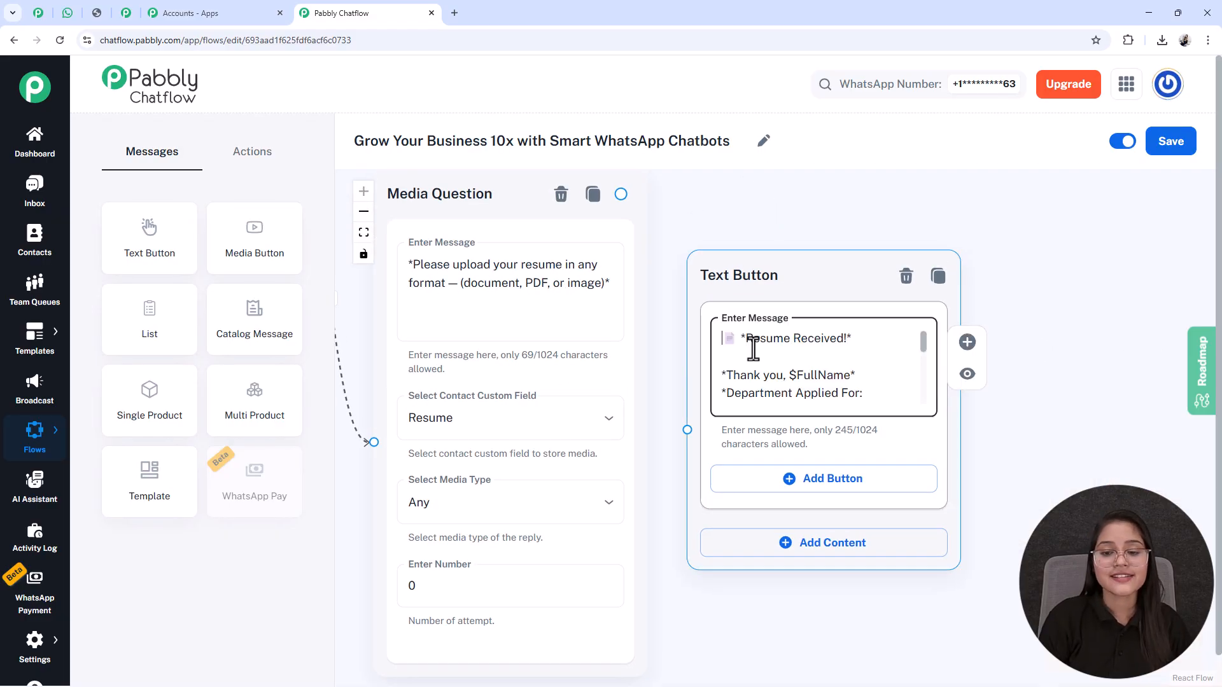
# Step: Check the $FullName and $DepartmentType variables in the resume-received message against the custom fields used earlier in the flow
pyautogui.press('Down')
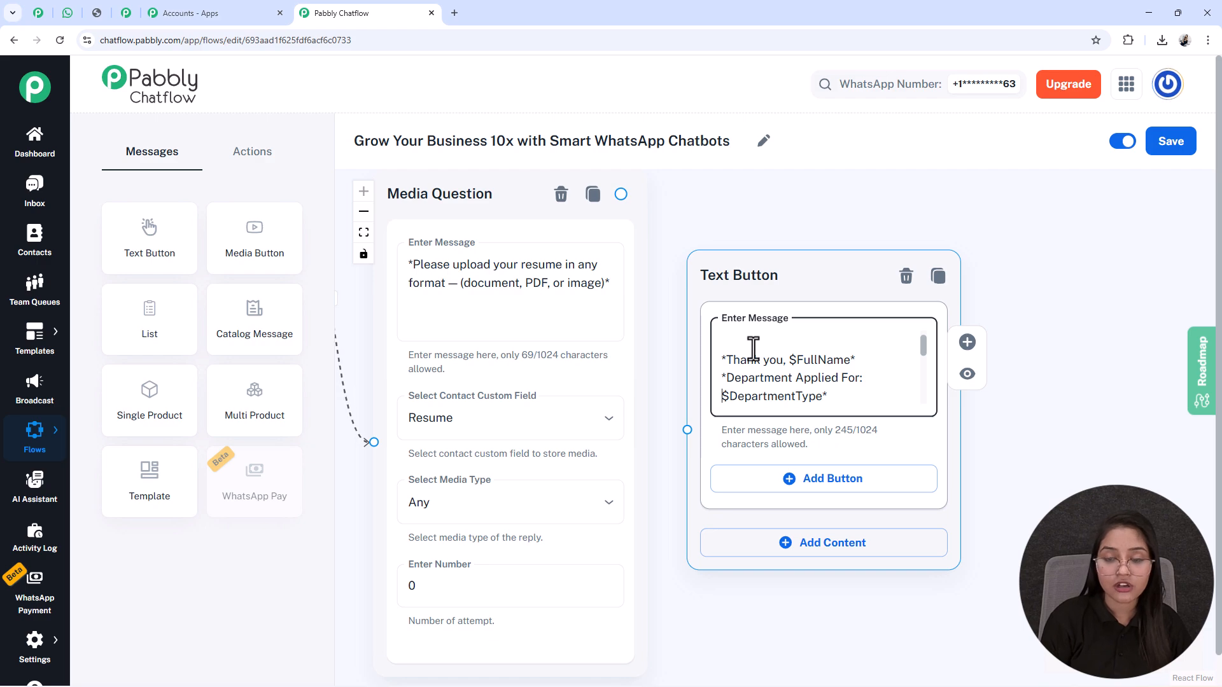
pyautogui.press('Down')
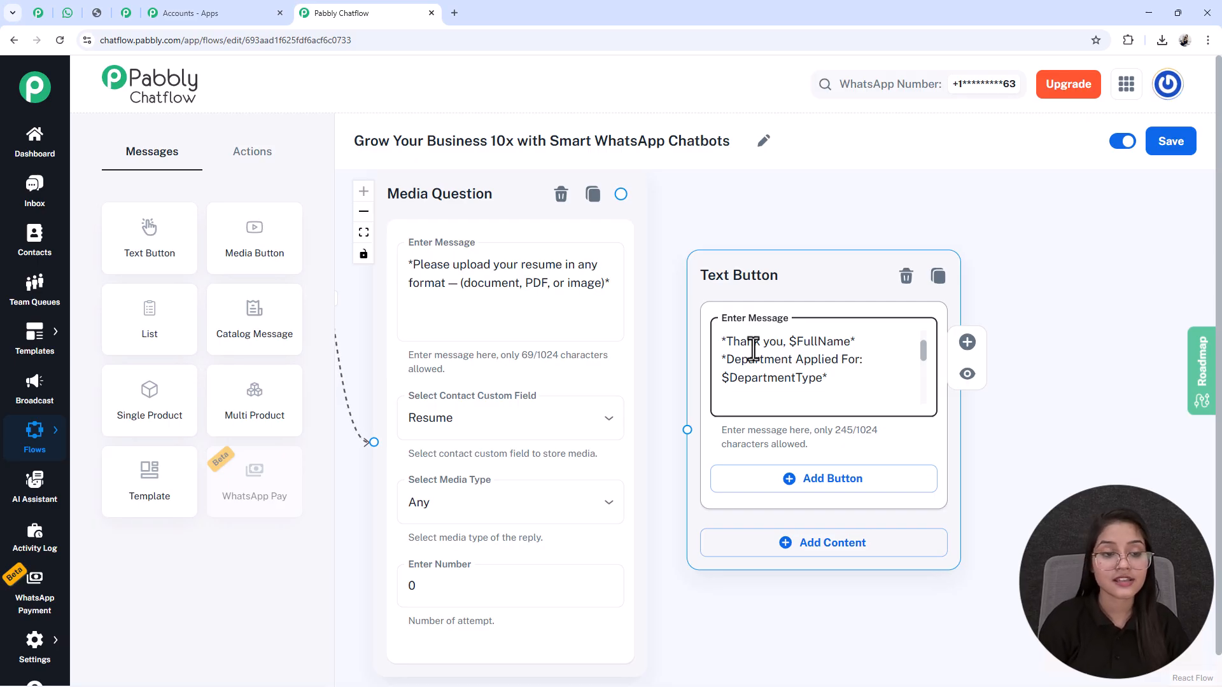
pyautogui.doubleClick(807, 342)
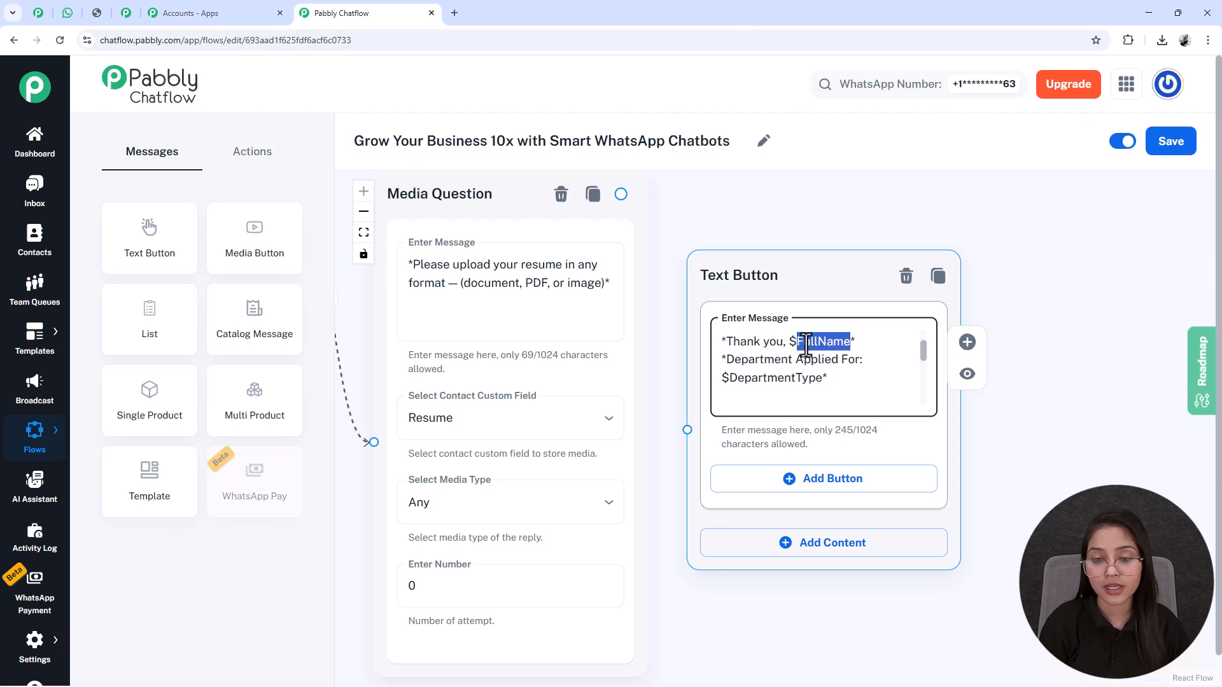
pyautogui.tripleClick(775, 388)
pyautogui.scroll(-5, 746, 404)
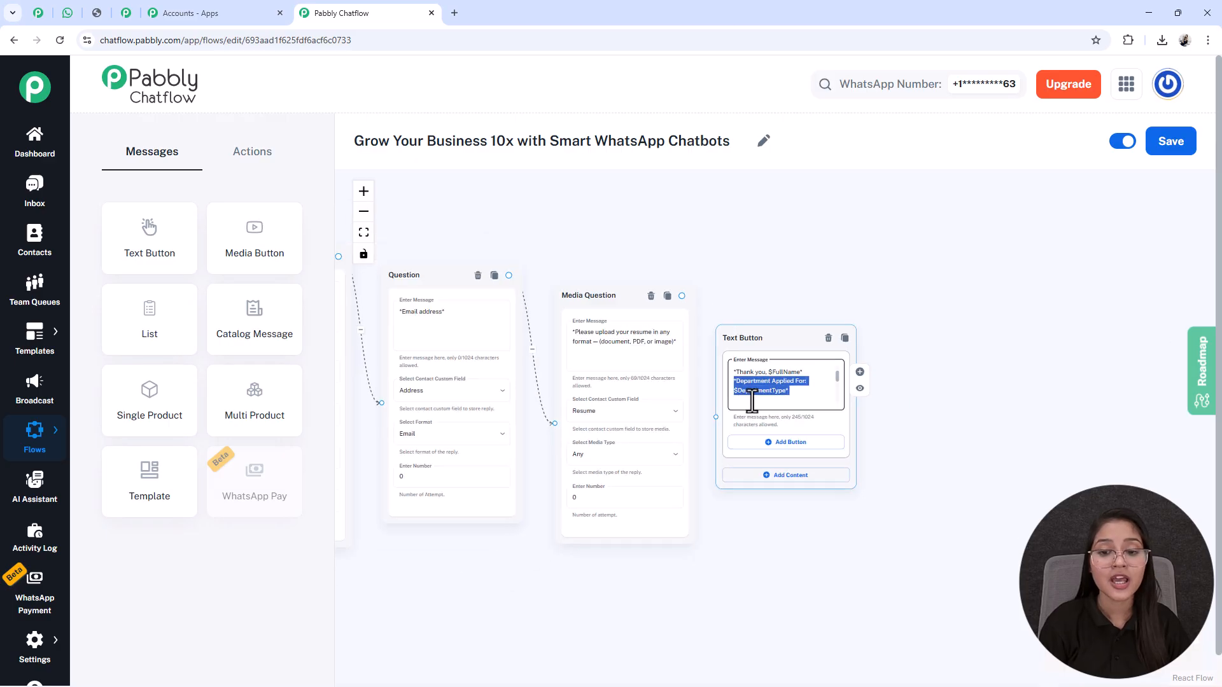
pyautogui.click(771, 303)
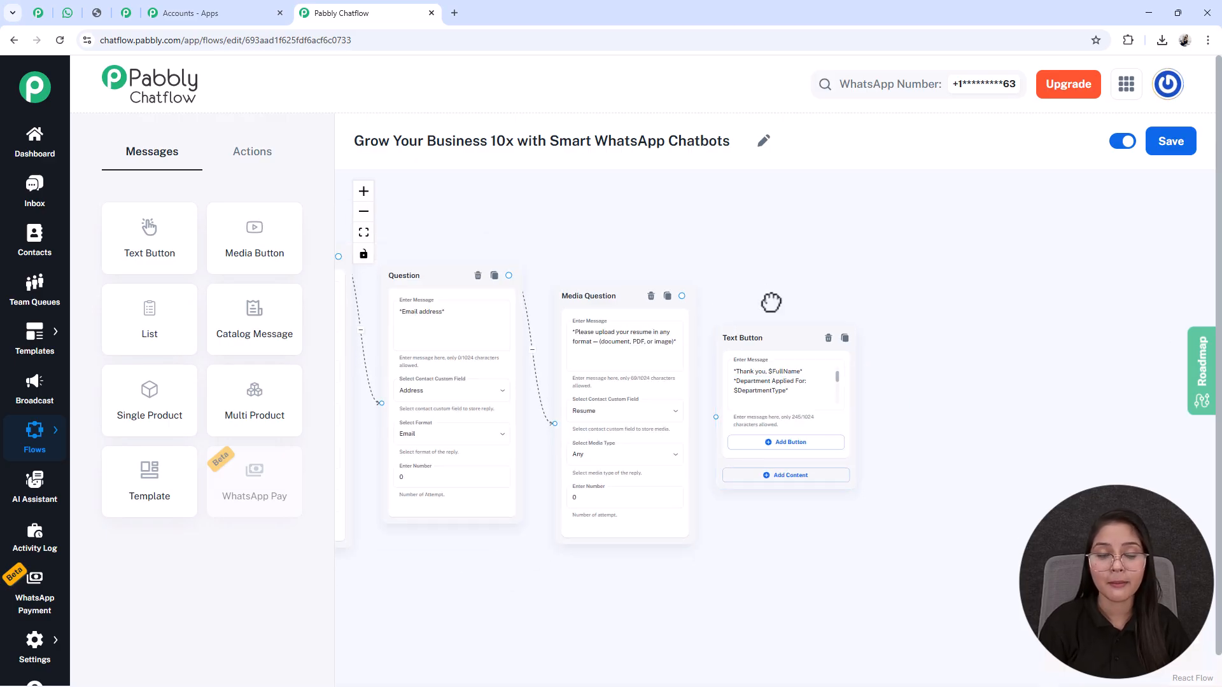
pyautogui.moveTo(560, 213); pyautogui.dragTo(800, 231)
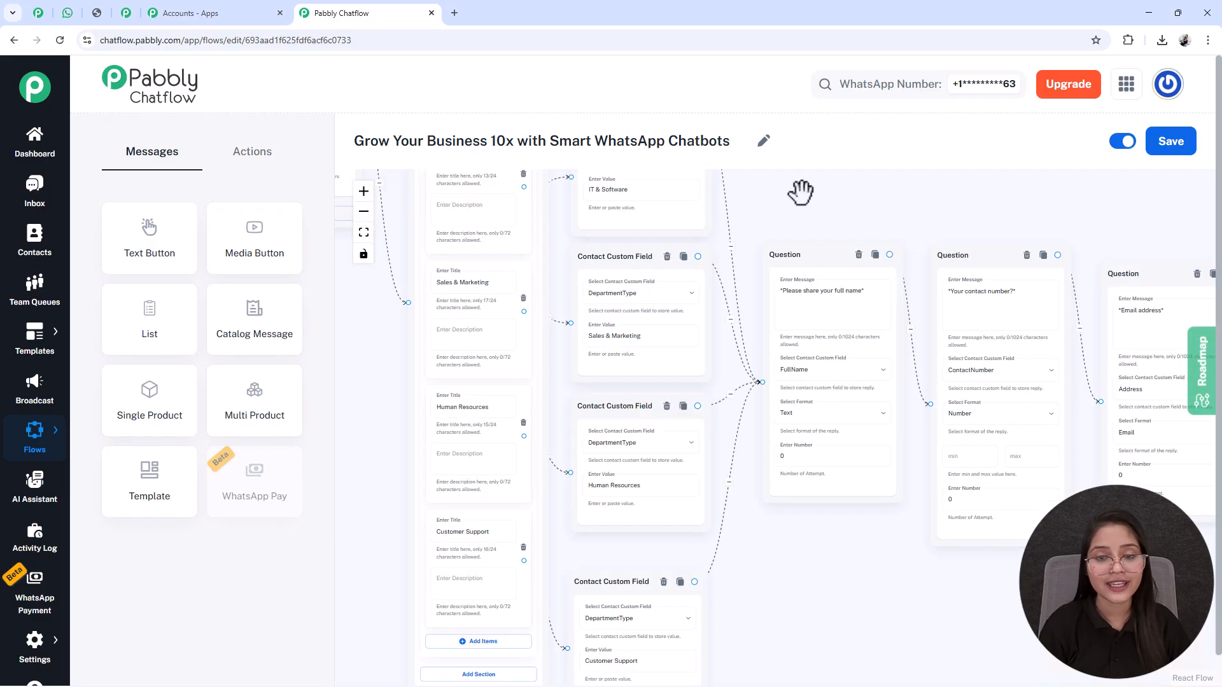
# Step: Check the "Department Applied For: $DepartmentType" line of the thank-you message against the department custom field nodes
pyautogui.scroll(-2, 796, 197)
pyautogui.moveTo(779, 218); pyautogui.dragTo(730, 314)
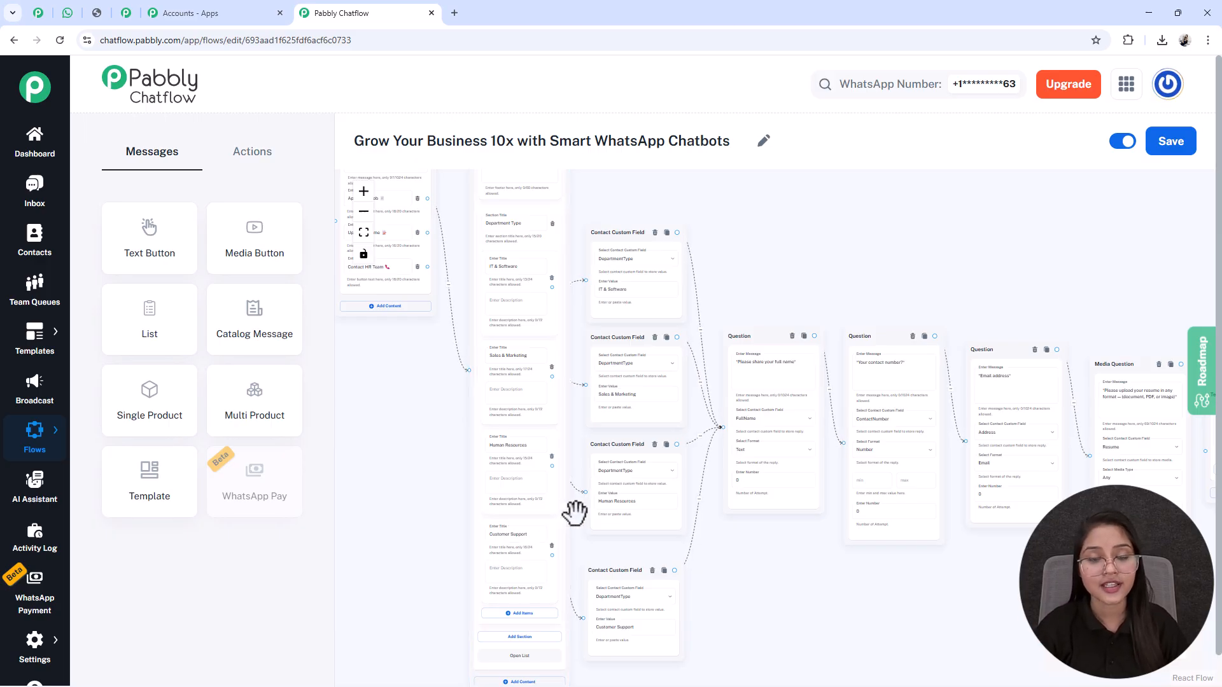
pyautogui.moveTo(1020, 268); pyautogui.dragTo(490, 183)
pyautogui.scroll(5, 741, 312)
pyautogui.tripleClick(717, 355)
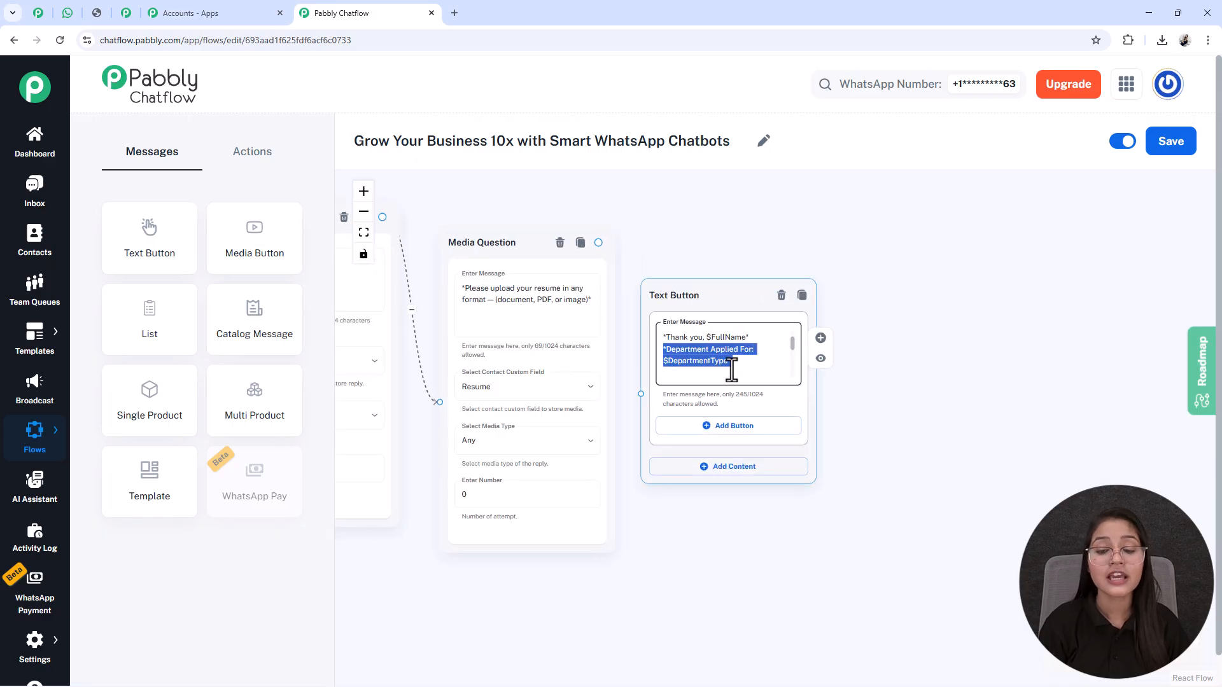
# Step: Connect the resume-upload Media Question to the Text Button node that holds the thank-you message
pyautogui.moveTo(668, 566); pyautogui.dragTo(1086, 531)
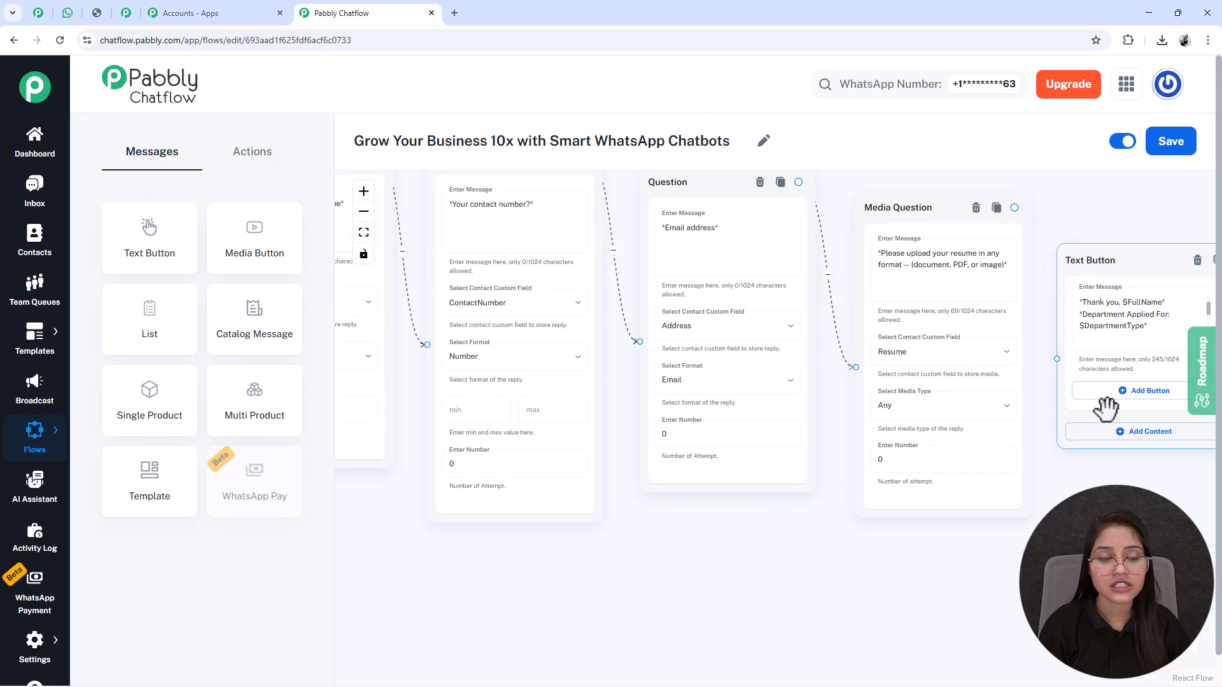
pyautogui.scroll(-2, 1102, 409)
pyautogui.scroll(-2, 1100, 410)
pyautogui.moveTo(794, 529); pyautogui.dragTo(621, 510)
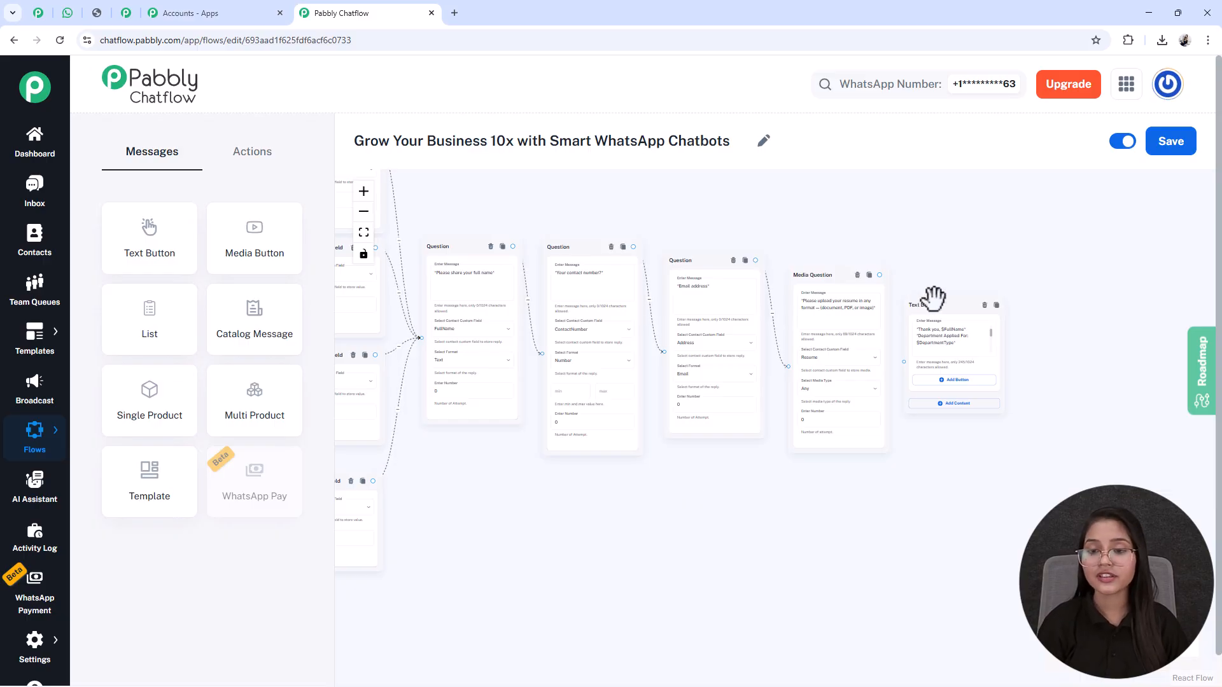
pyautogui.moveTo(879, 275); pyautogui.dragTo(904, 359)
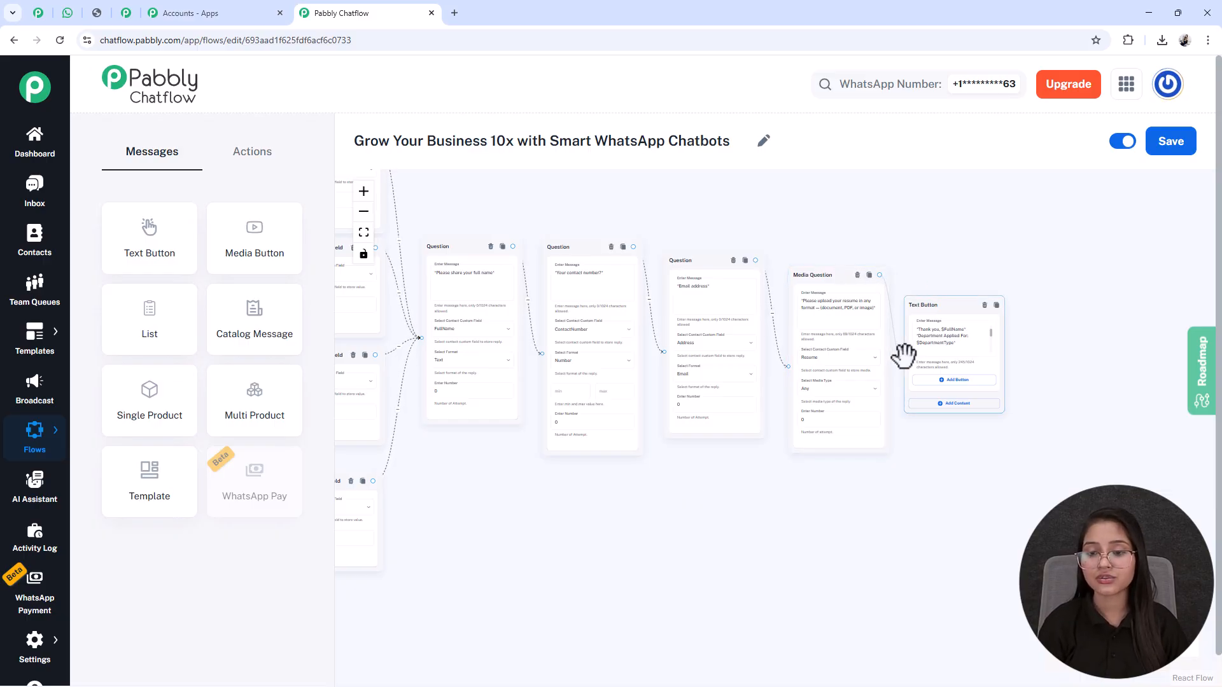
# Step: Connect the welcome message's Upload Resume option directly to the Media Question that asks for the resume
pyautogui.moveTo(489, 541); pyautogui.dragTo(1112, 571)
pyautogui.scroll(-2, 558, 343)
pyautogui.scroll(3, 609, 341)
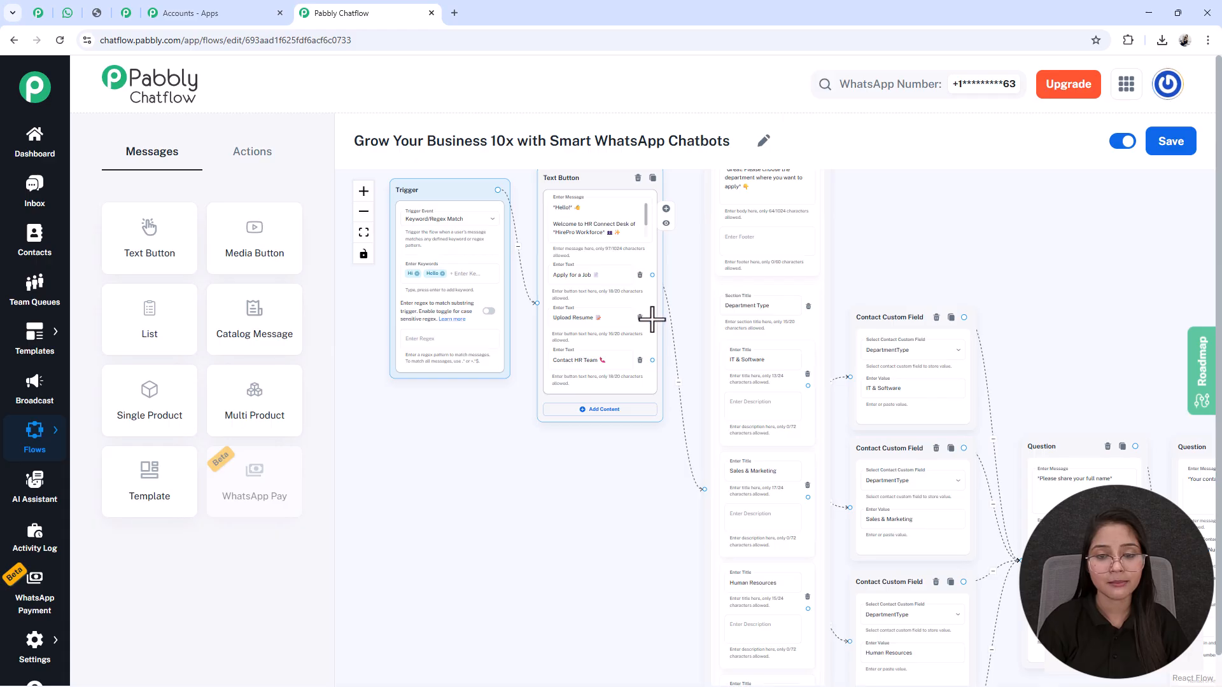
pyautogui.hscroll(10, 1128, 463)
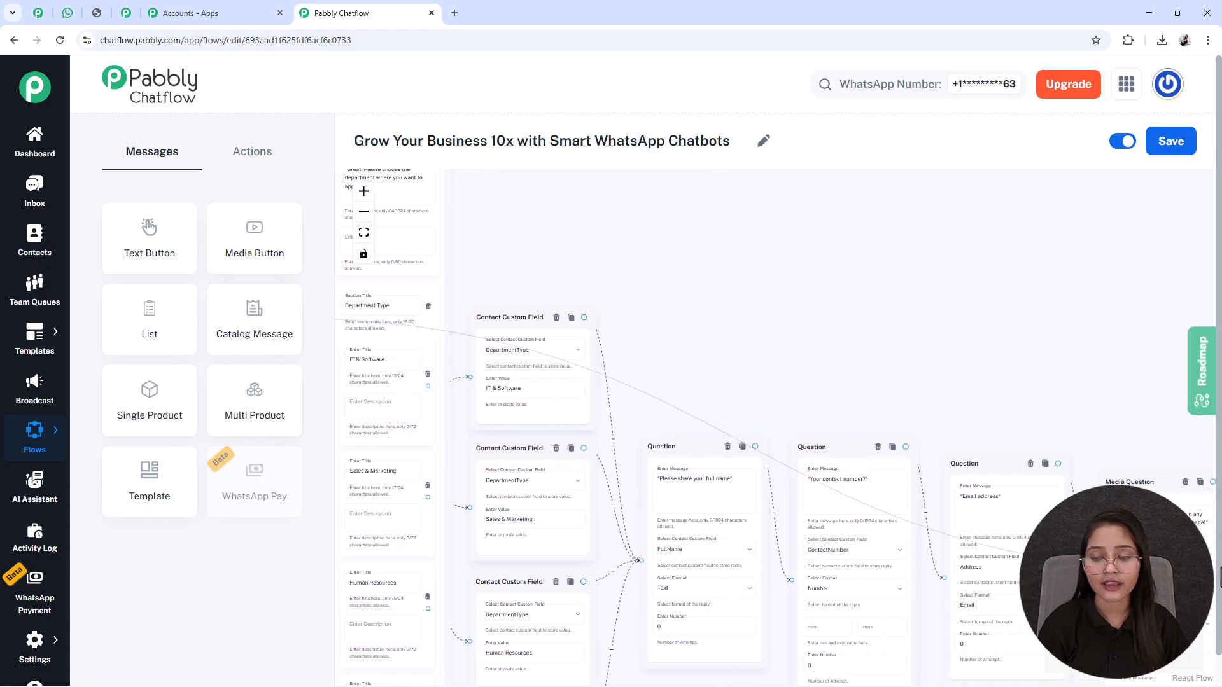
pyautogui.moveTo(1128, 463); pyautogui.dragTo(778, 597)
# Step: Add a Text Button message node linked from the welcome message's Contact HR Team option, placed above the full-name question
pyautogui.scroll(-1, 502, 351)
pyautogui.moveTo(502, 351); pyautogui.dragTo(1091, 349)
pyautogui.scroll(3, 622, 567)
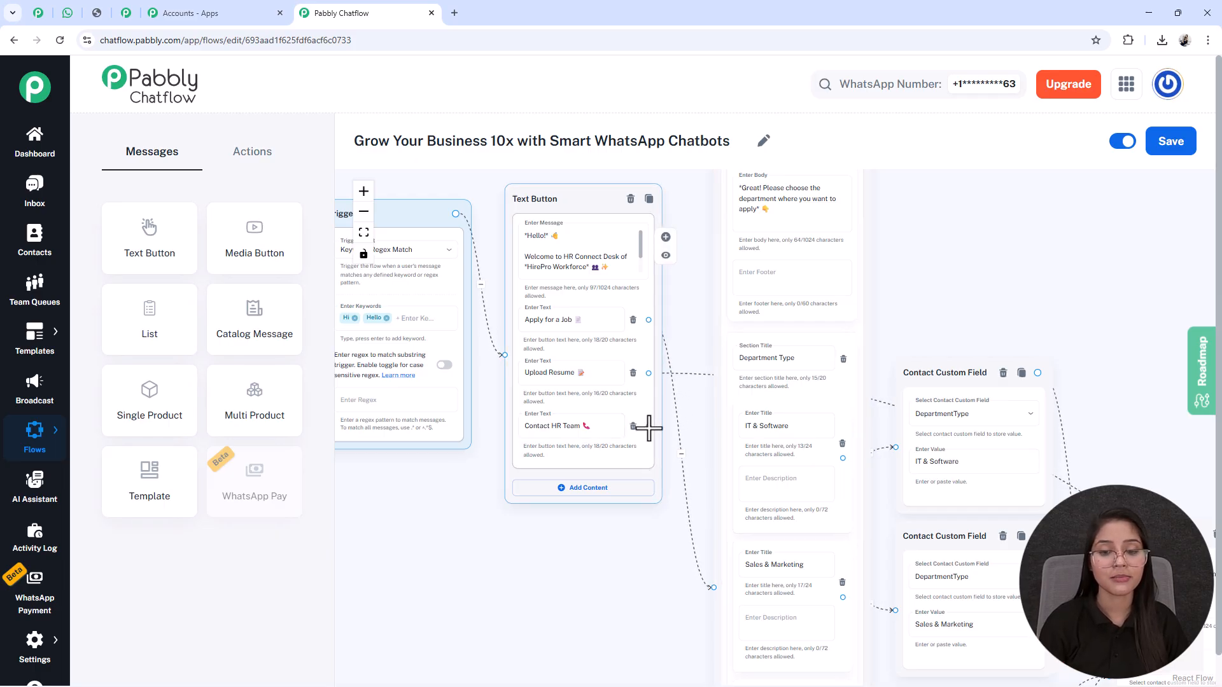
pyautogui.moveTo(648, 427); pyautogui.dragTo(1098, 248)
pyautogui.click(1080, 277)
pyautogui.moveTo(1047, 334); pyautogui.dragTo(923, 349)
# Step: Enter the "You can reach our HR support:" message with the HR executive's name, phone number and e-mail in the new Text Button node
pyautogui.scroll(3, 722, 309)
pyautogui.moveTo(683, 220); pyautogui.dragTo(695, 308)
pyautogui.scroll(2, 698, 341)
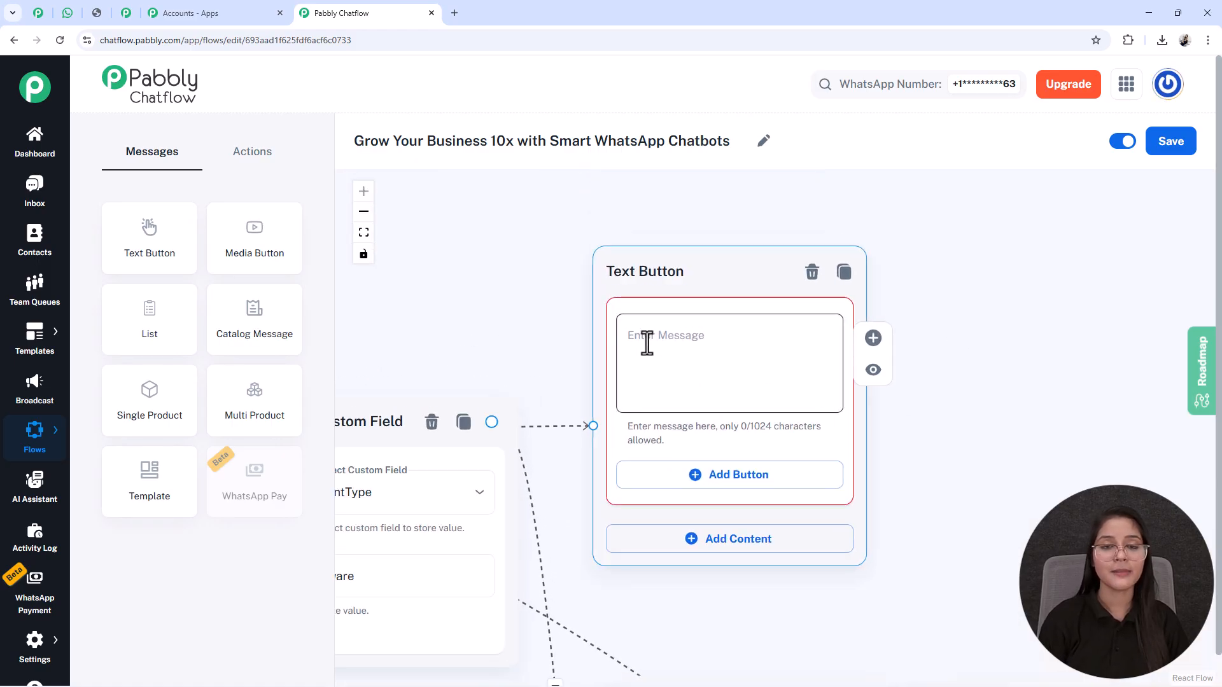
pyautogui.click(700, 325)
pyautogui.hotkey('ctrl', 'v')
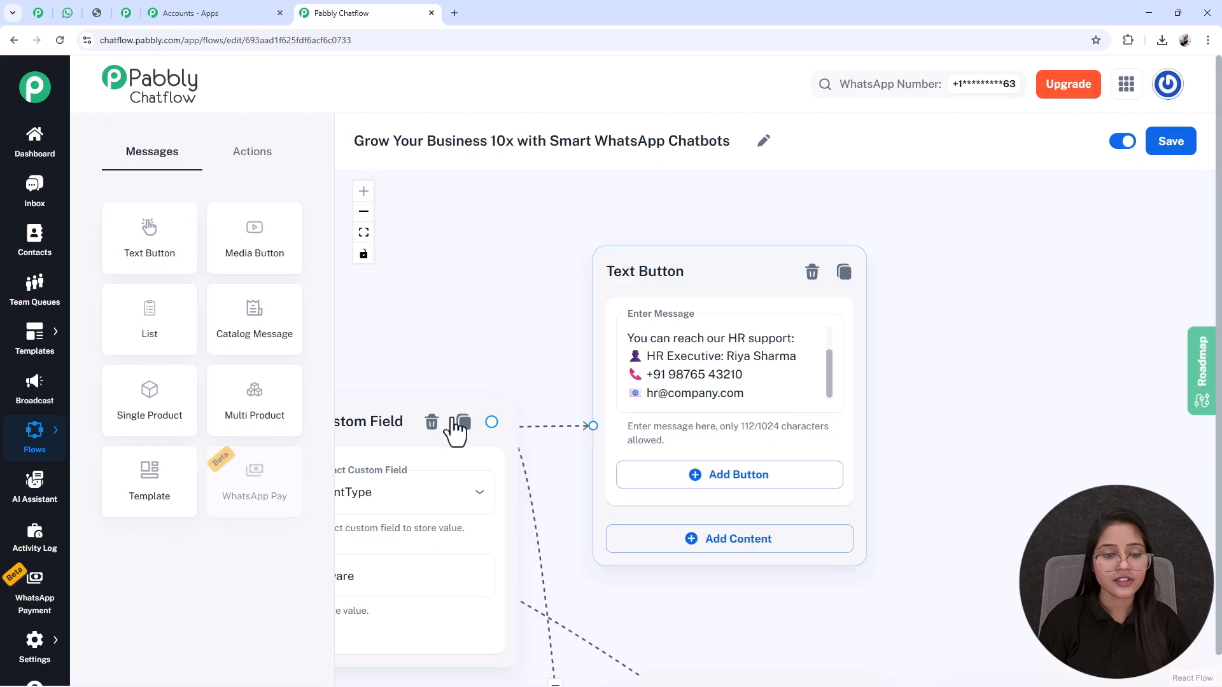
# Step: Fit the whole chatbot flow into view and save it
pyautogui.click(363, 232)
pyautogui.moveTo(994, 373); pyautogui.dragTo(965, 327)
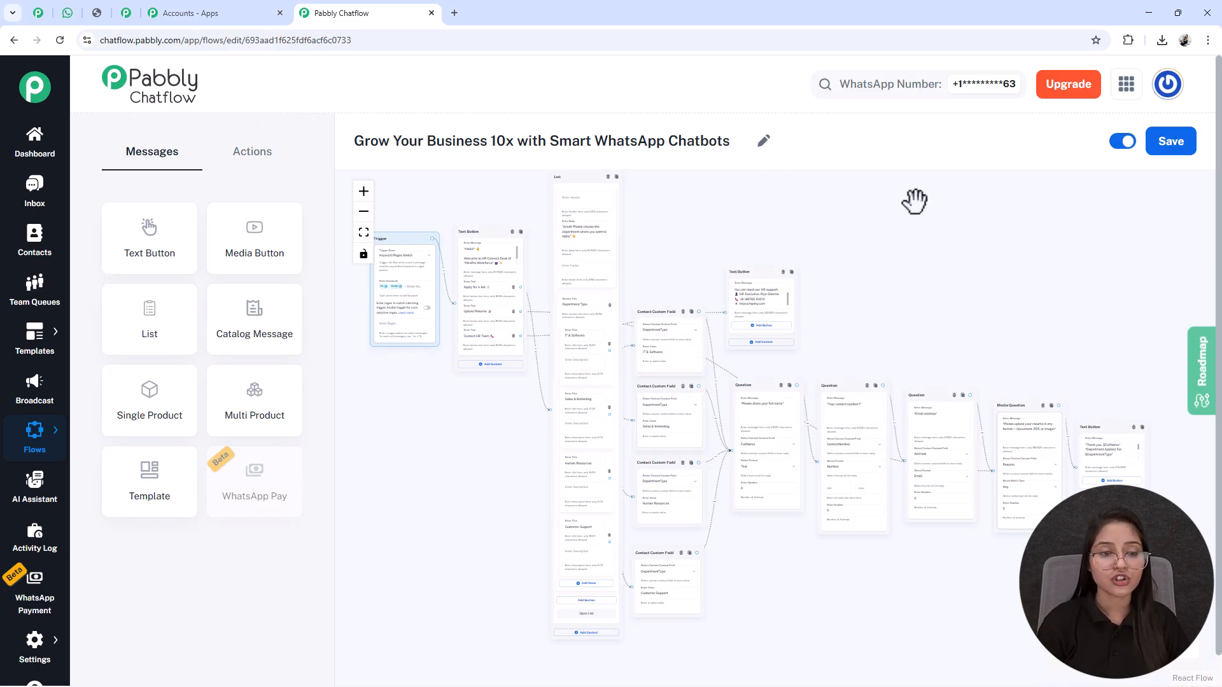
pyautogui.click(1168, 146)
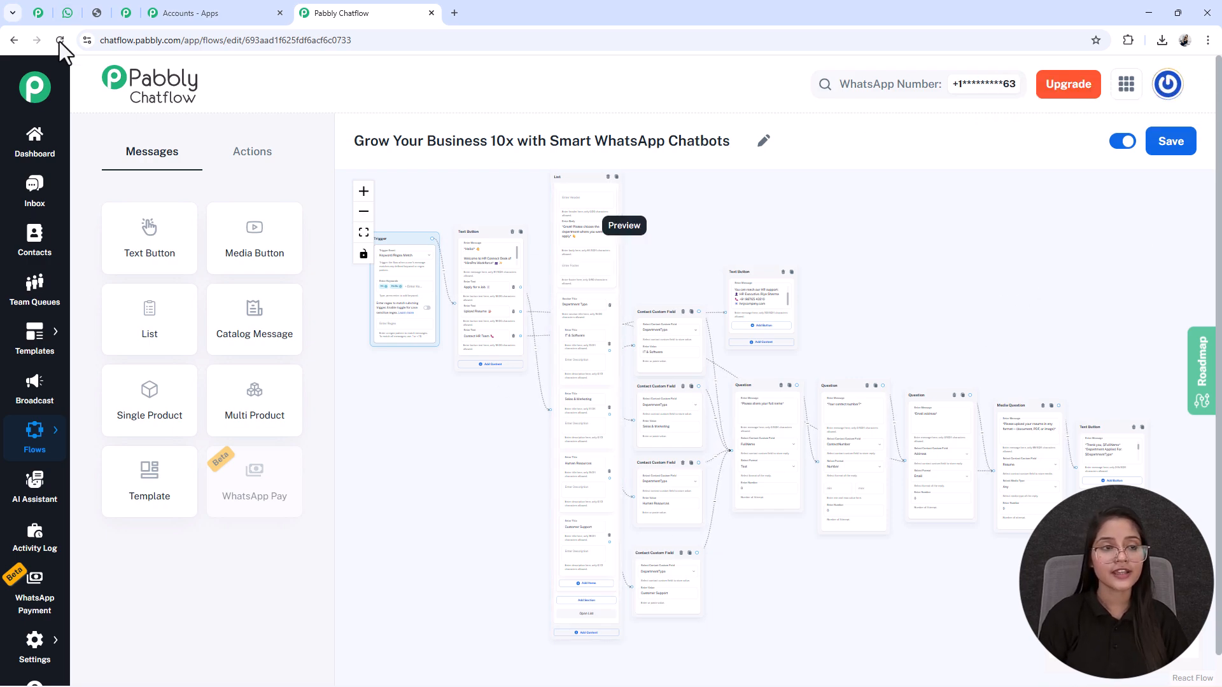
# Step: Switch to WhatsApp Web and review the test conversation from the department choice to the resume-received confirmation
pyautogui.click(67, 13)
pyautogui.scroll(5, 811, 406)
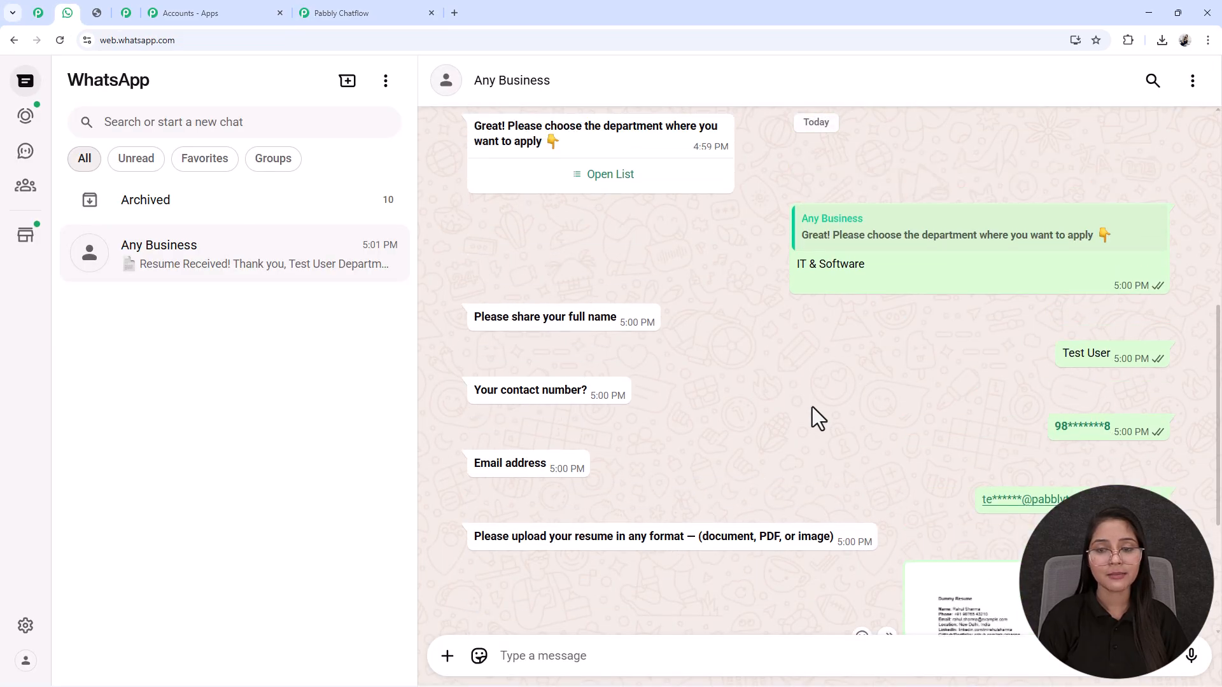
pyautogui.scroll(5, 812, 406)
pyautogui.scroll(-10, 466, 456)
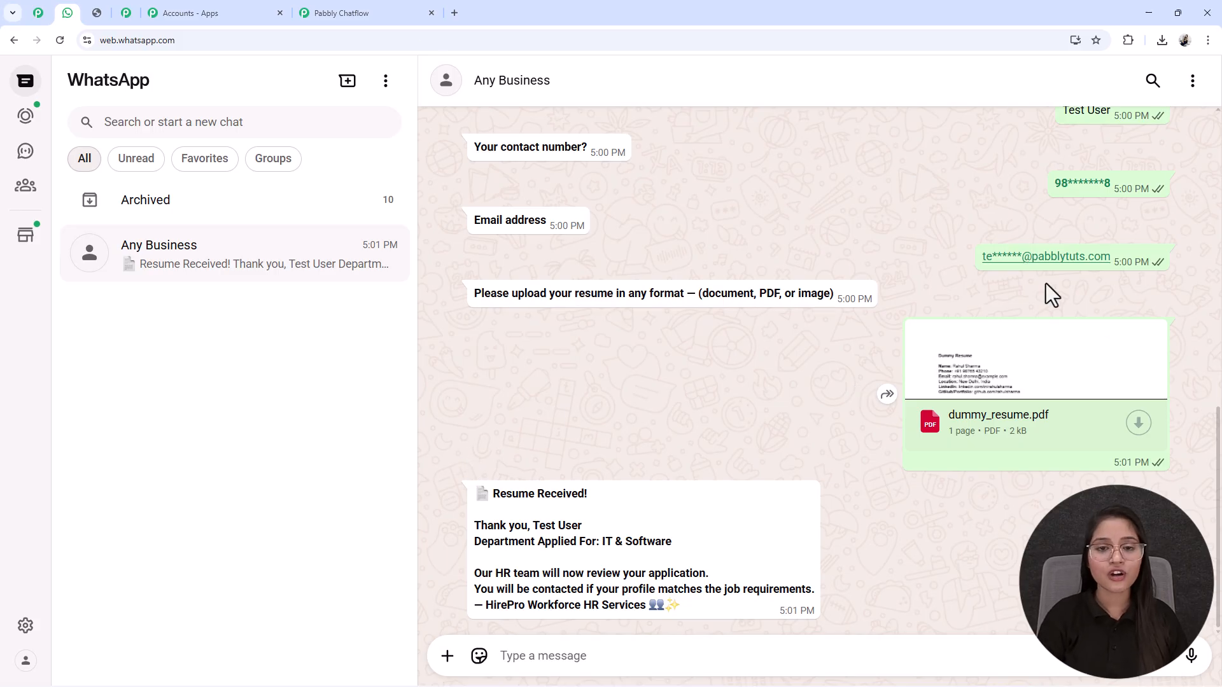
pyautogui.click(99, 22)
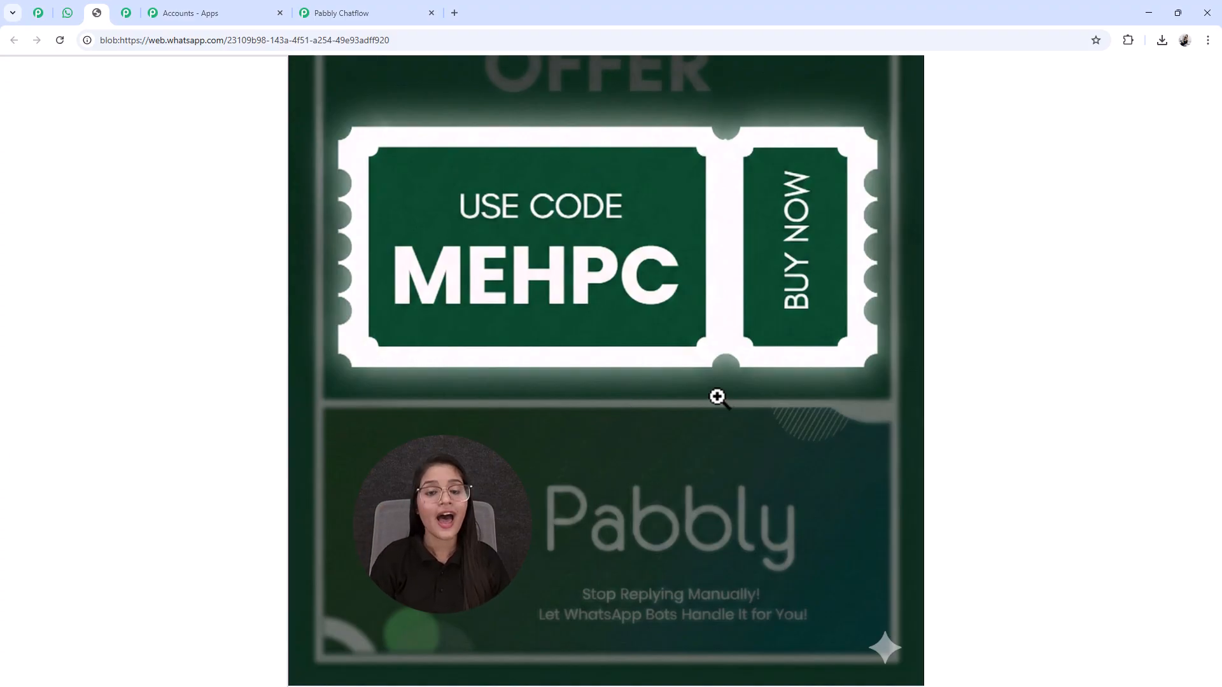
pyautogui.click(357, 11)
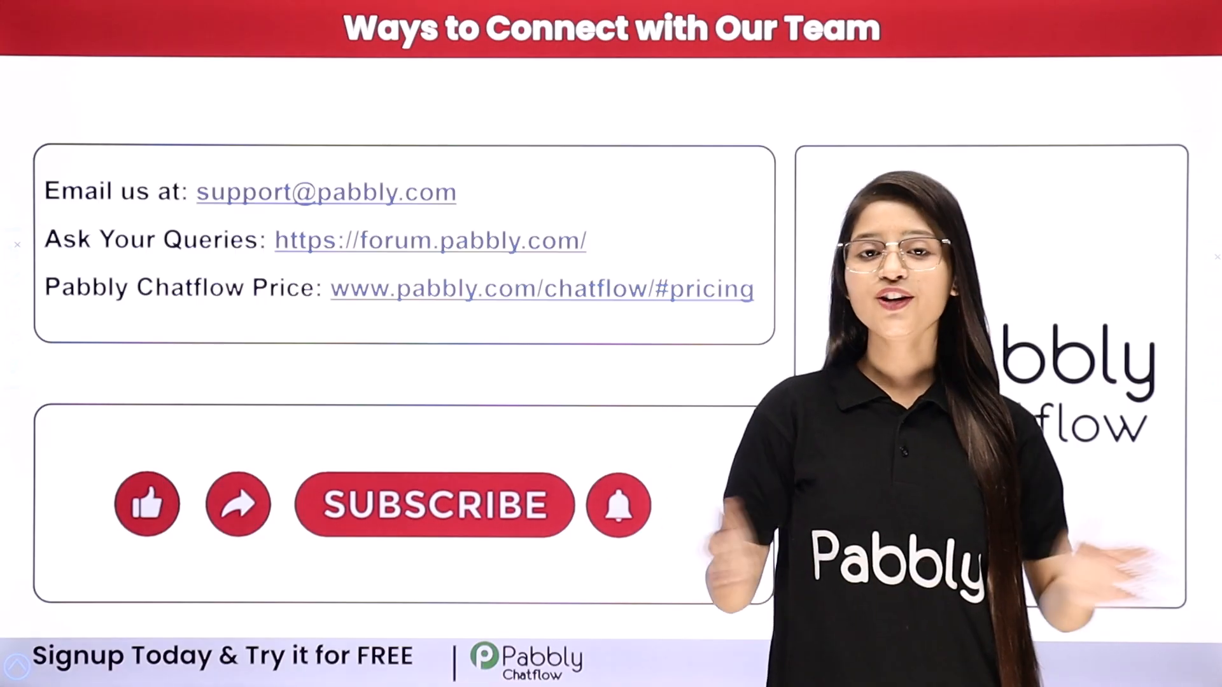